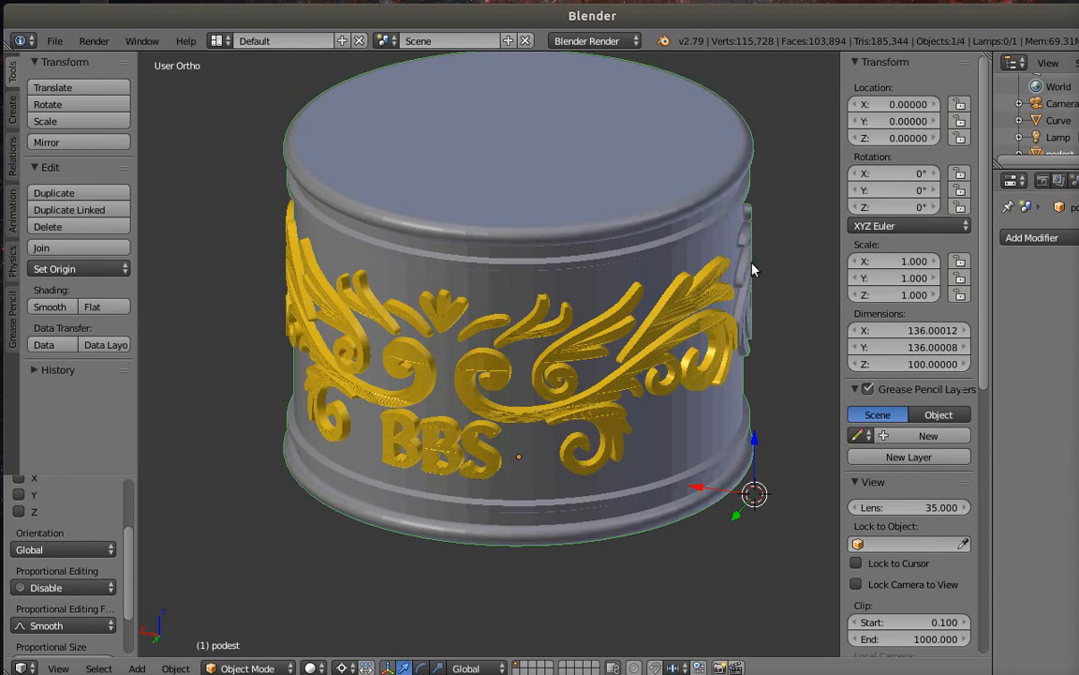
mouse_move(1078, 333)
left_mouse_down()
mouse_move(1053, 334)
mouse_move(1074, 335)
left_mouse_up()
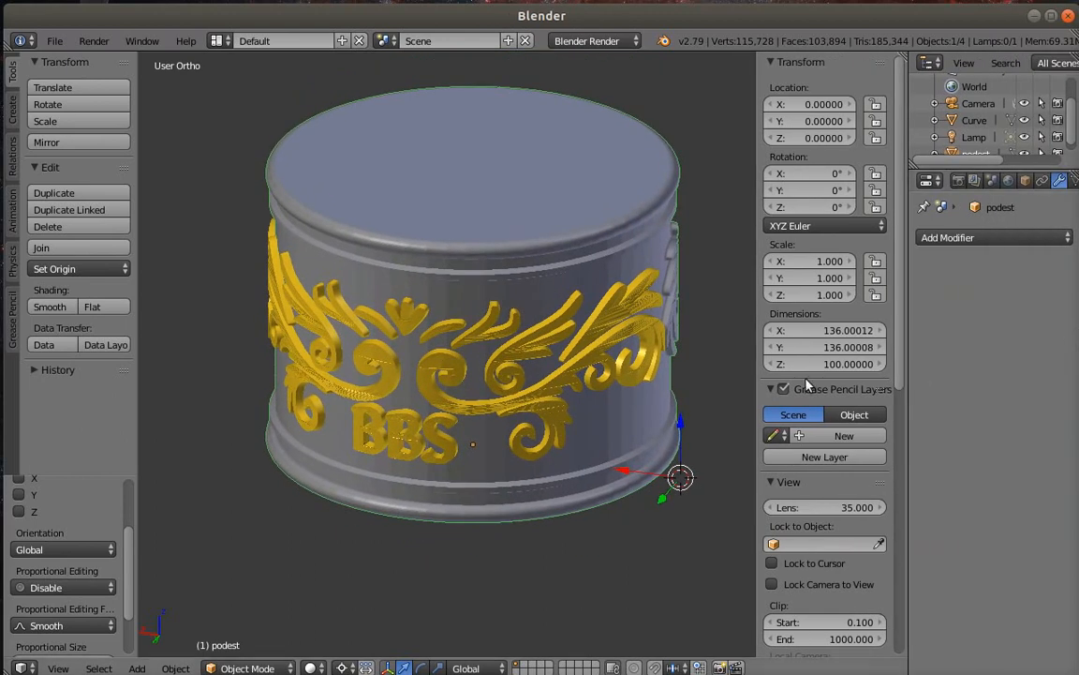
mouse_move(704, 338)
middle_mouse_down()
mouse_move(481, 374)
mouse_move(399, 374)
mouse_move(436, 337)
mouse_move(400, 260)
mouse_move(354, 222)
mouse_move(630, 308)
mouse_move(699, 308)
mouse_move(710, 318)
mouse_move(689, 321)
middle_mouse_up()
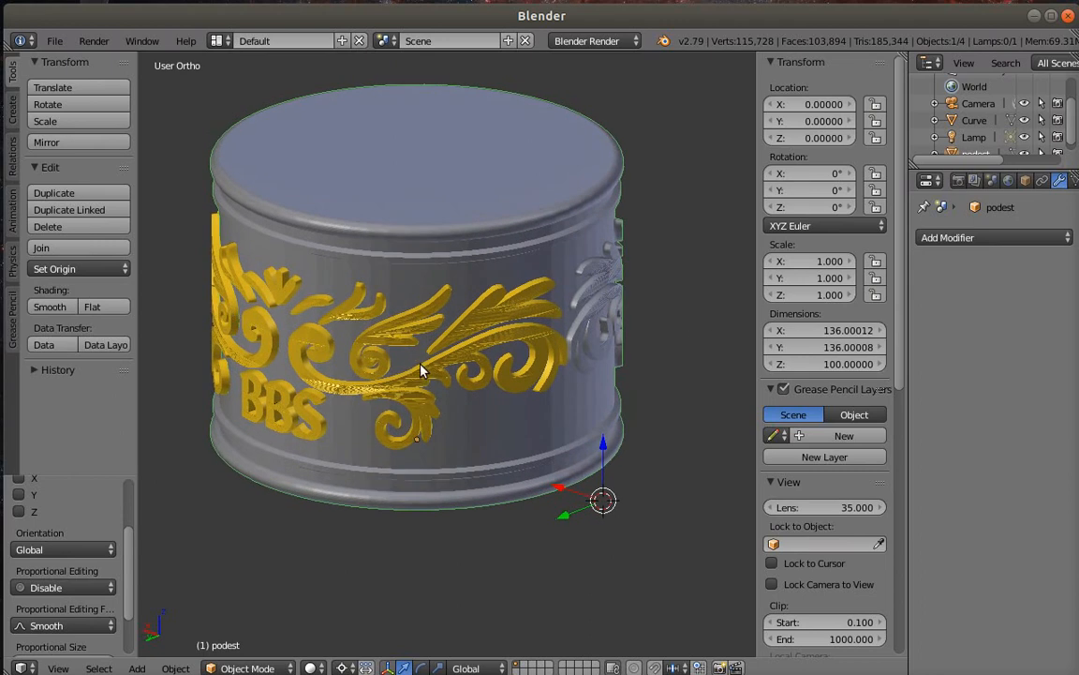
middle_click_drag(420, 371, 399, 271)
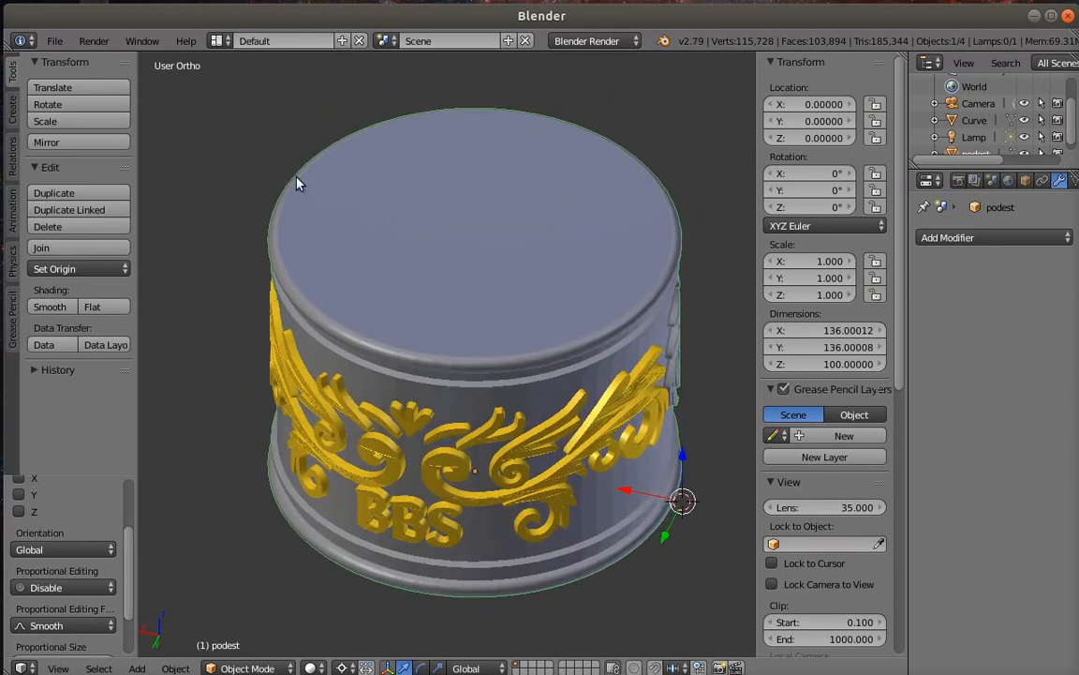
Start a new file with the default startup scene
left_click(52, 41)
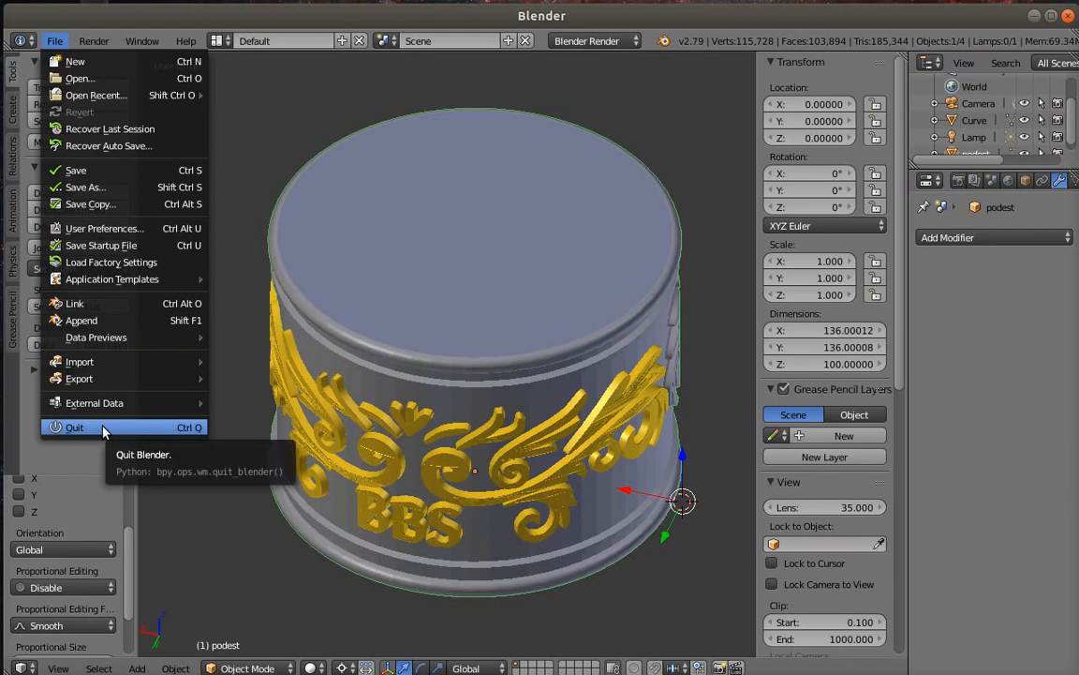
left_click(94, 60)
left_click(105, 73)
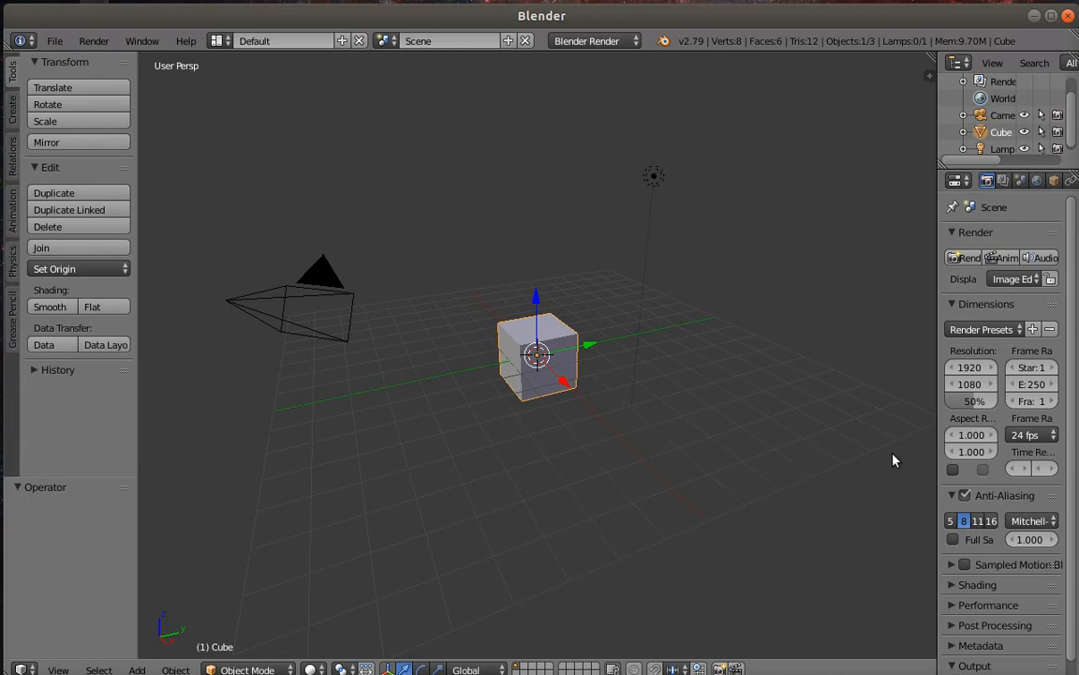
Turn on the Screencast Keys display in the 3D view
key("n")
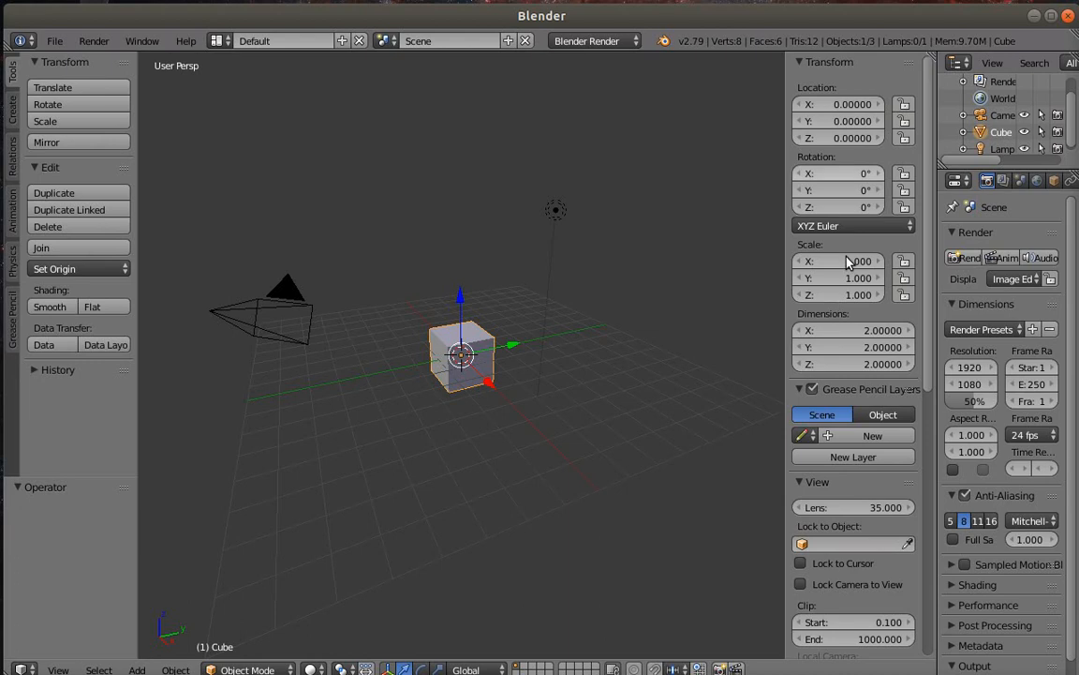
scroll(845, 536, "down", 10)
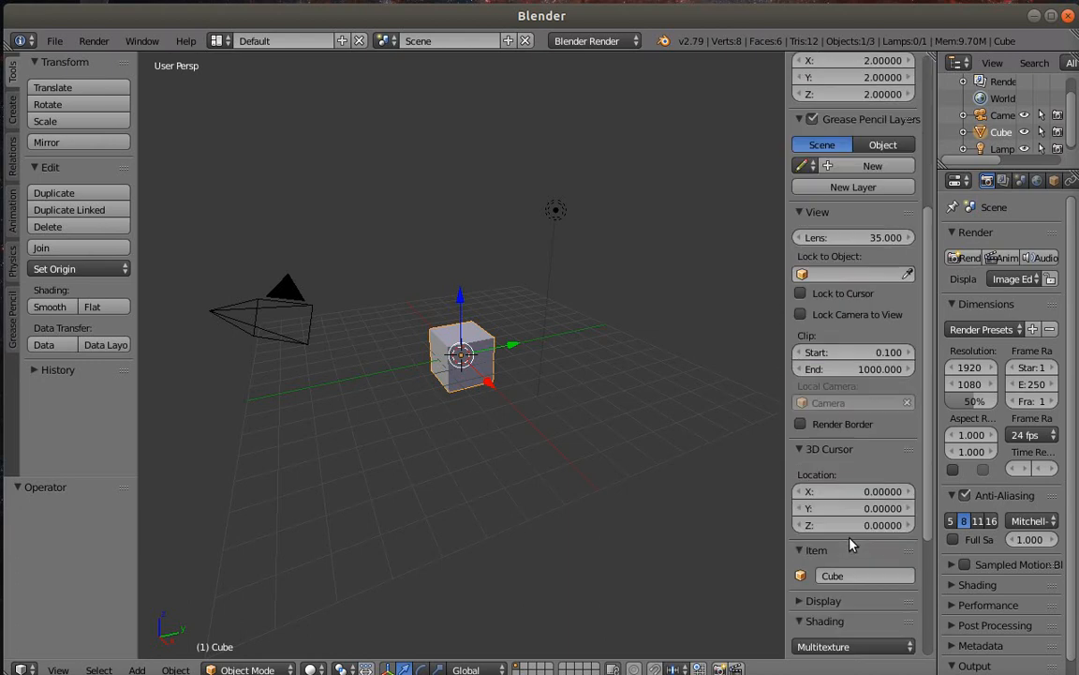
left_click(829, 643)
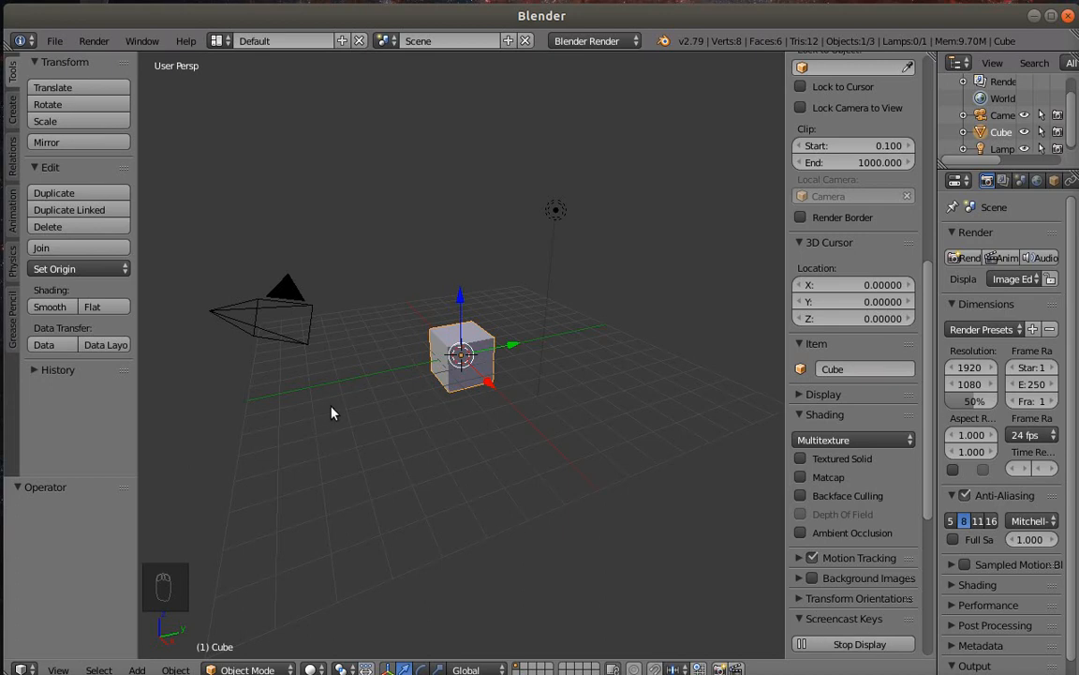
Delete the default cube from the scene
right_click(477, 338)
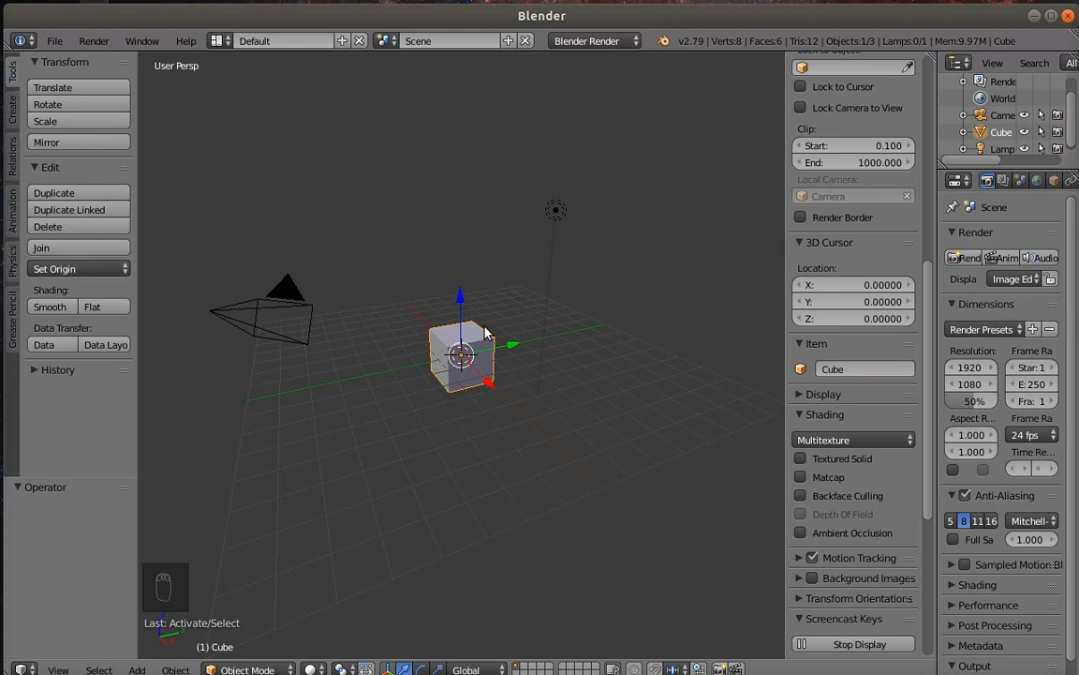
key("x")
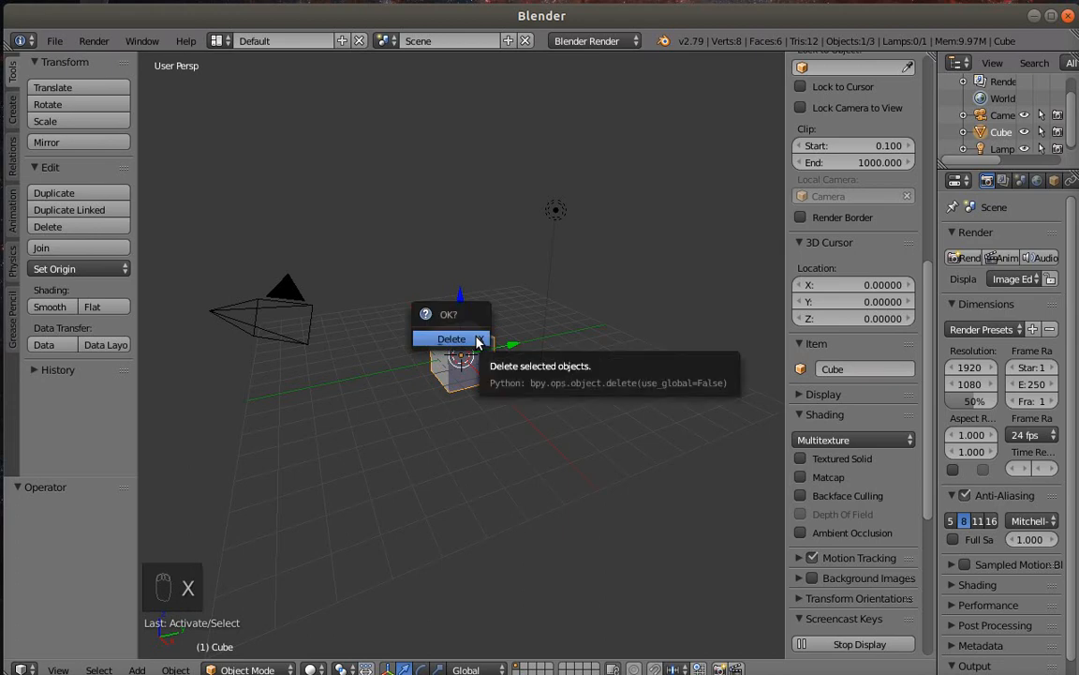
left_click(474, 339)
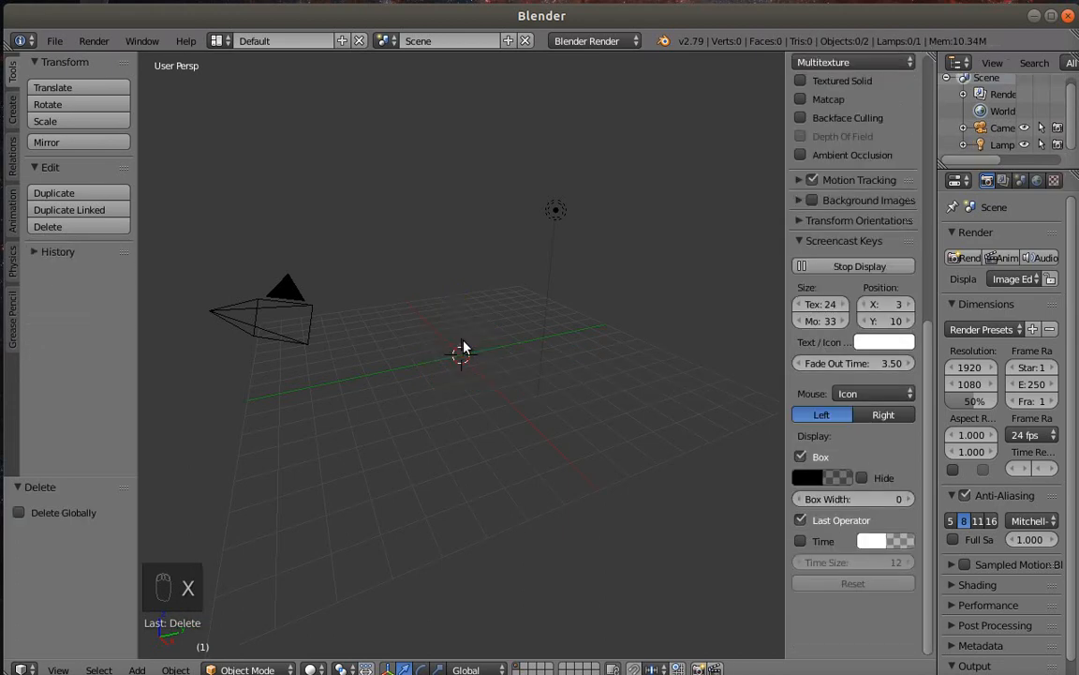
Import the AutoCAD DXF file center.dxf from the recent ornament folder
left_click(53, 41)
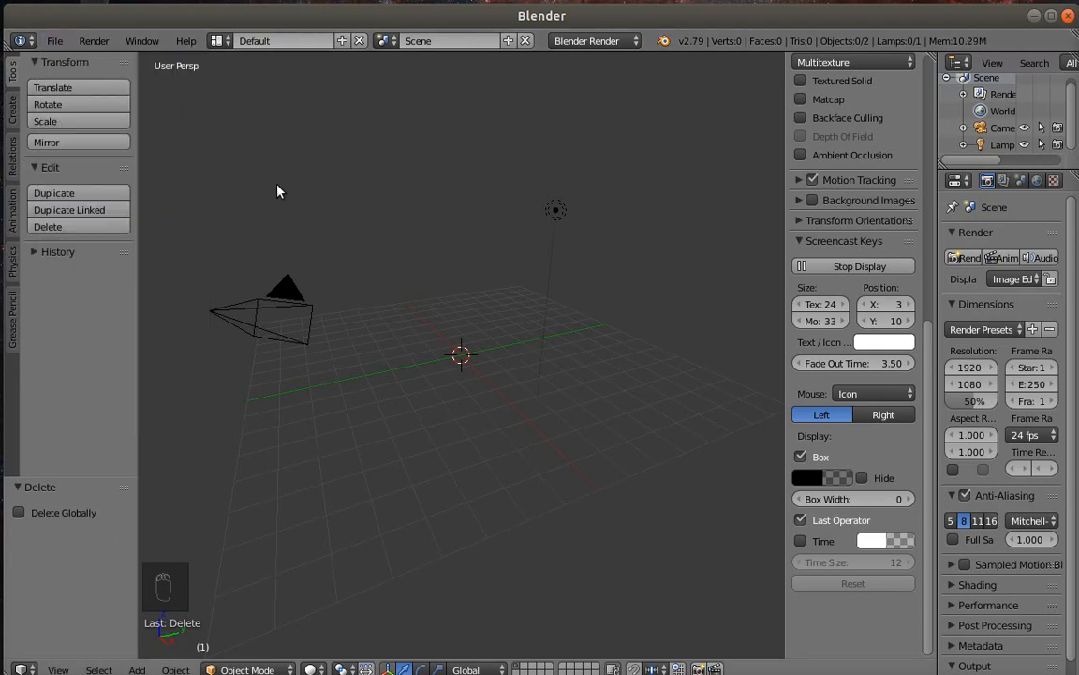
left_click(53, 41)
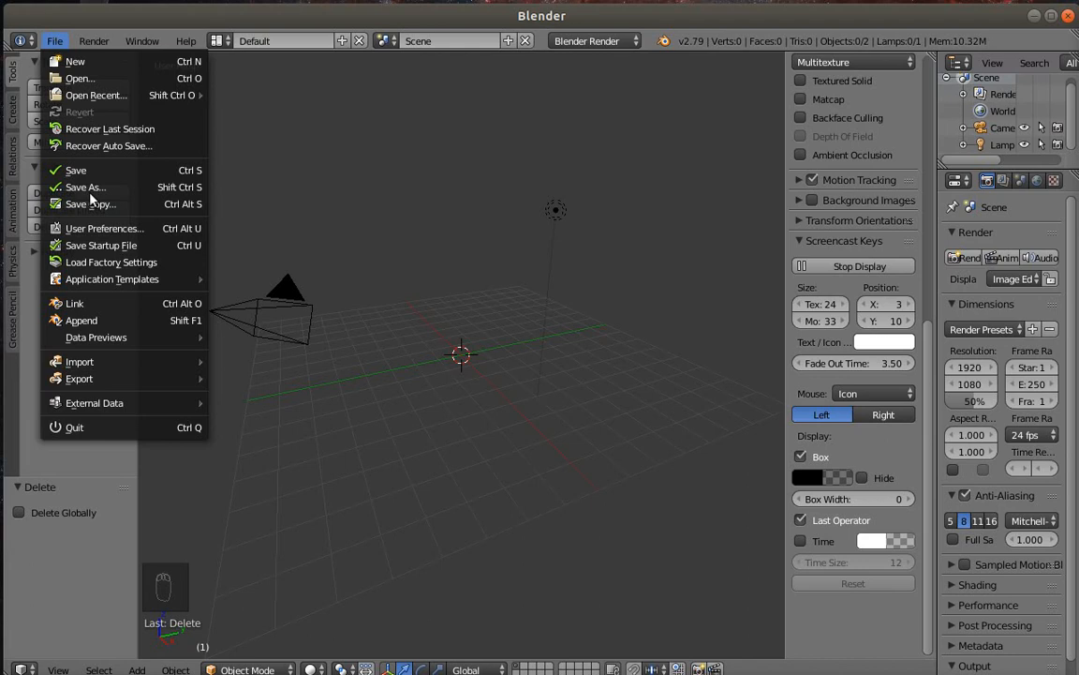
mouse_move(199, 366)
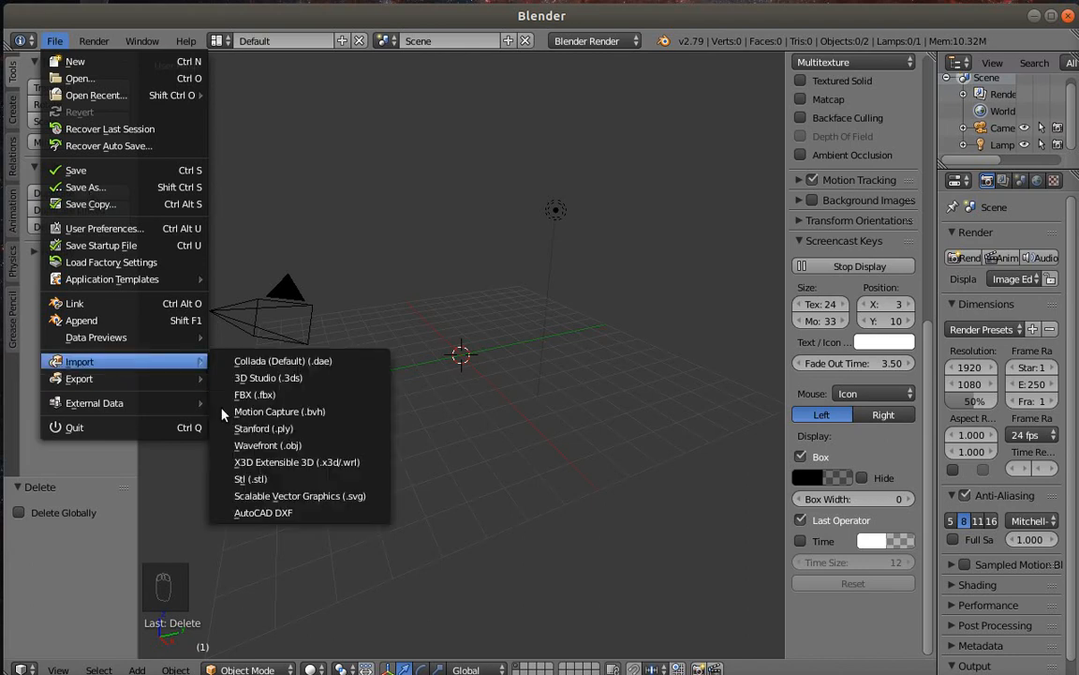
left_click(267, 513)
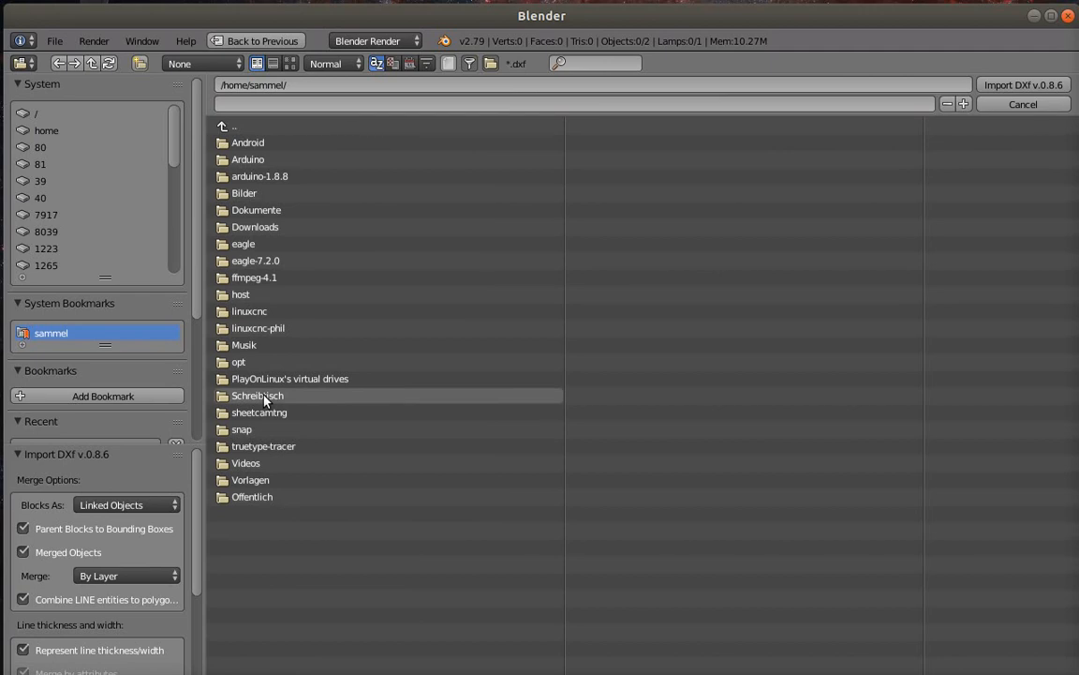
scroll(188, 295, "down", 3)
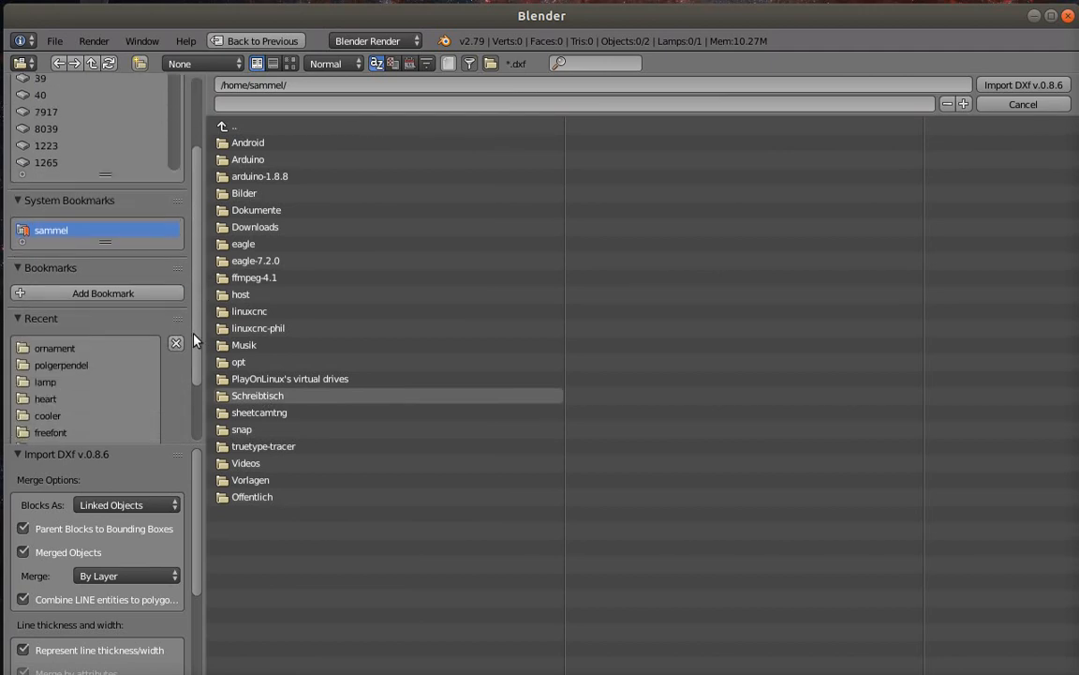
left_click(42, 348)
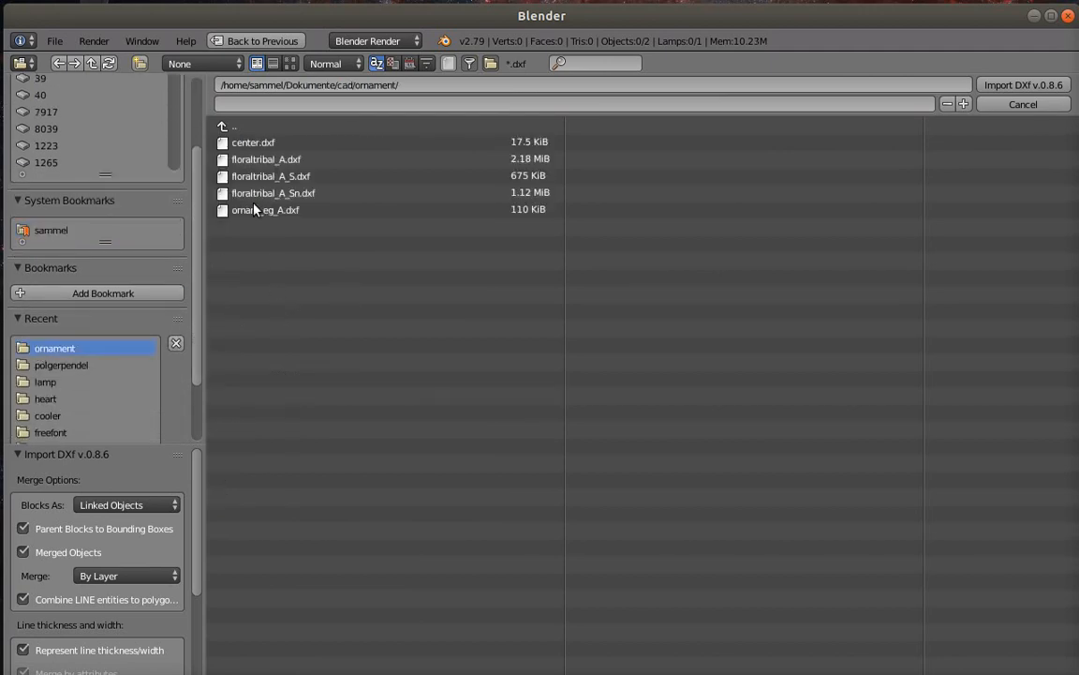
left_click(243, 143)
left_click(1026, 87)
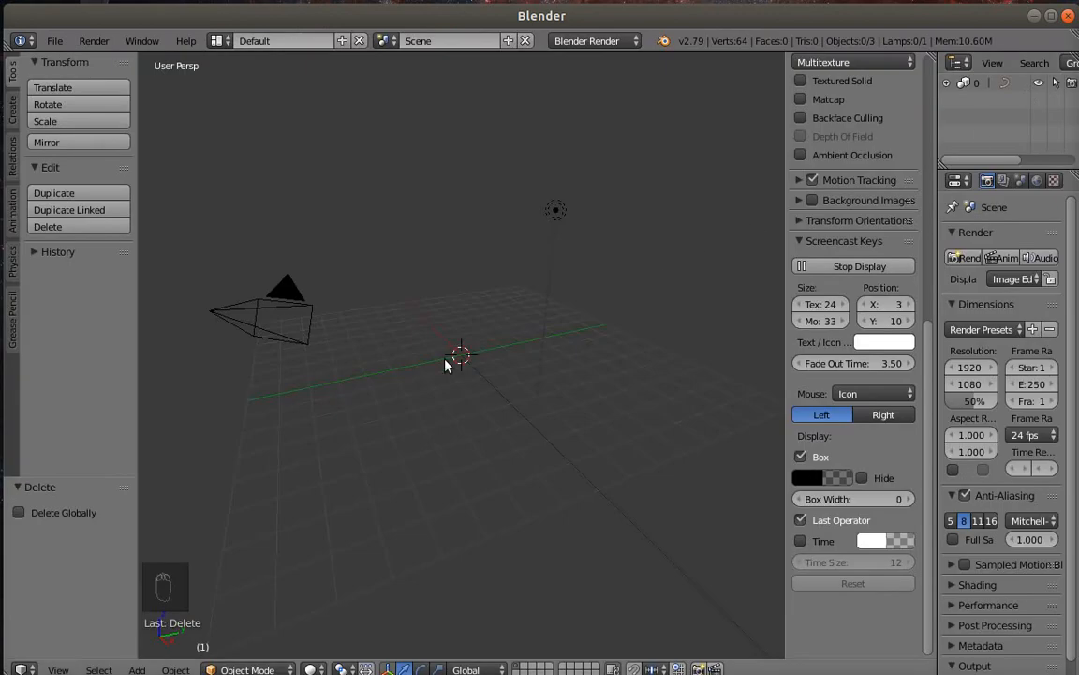
Show the scene in top orthographic view and select the imported profile curve
scroll(449, 363, "down", 8)
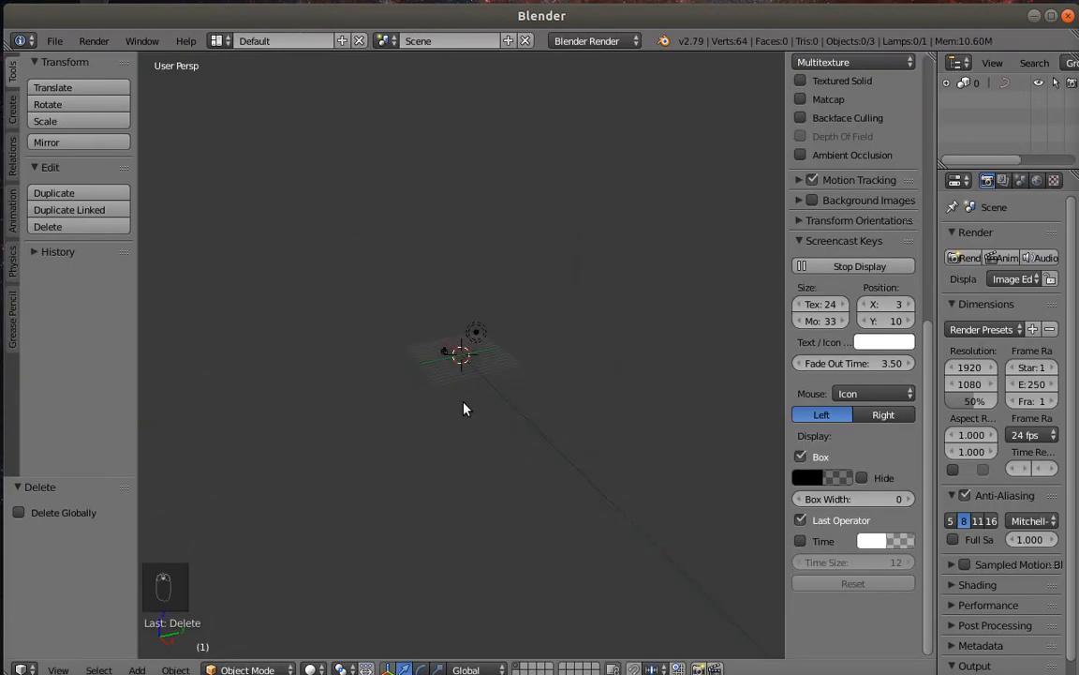
key("KP_7")
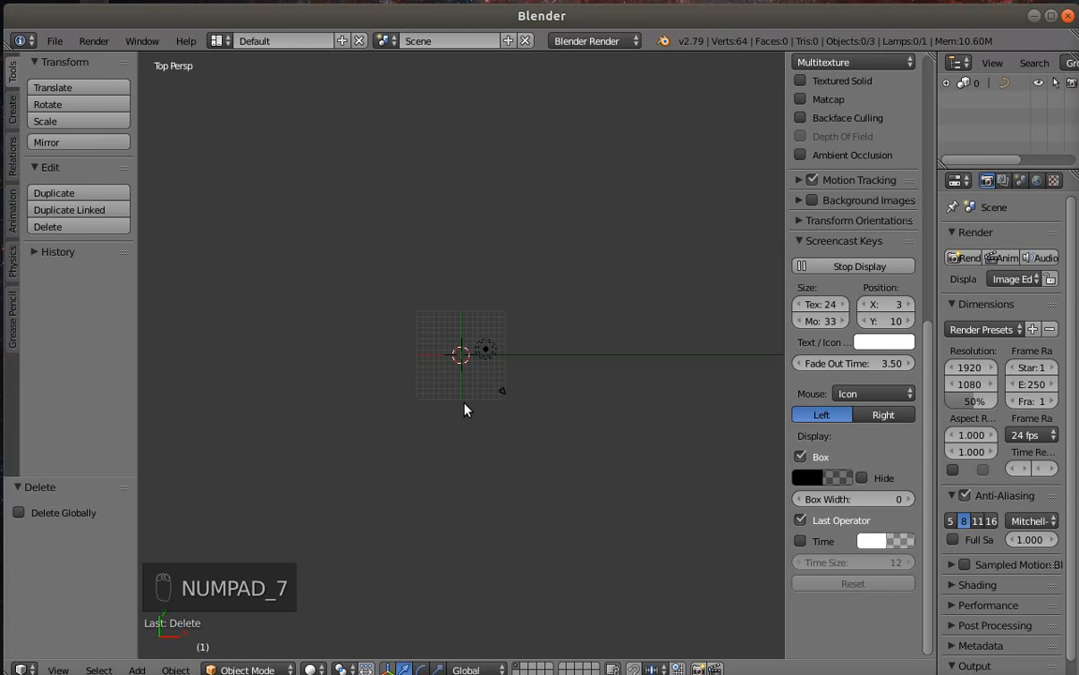
key("KP_5")
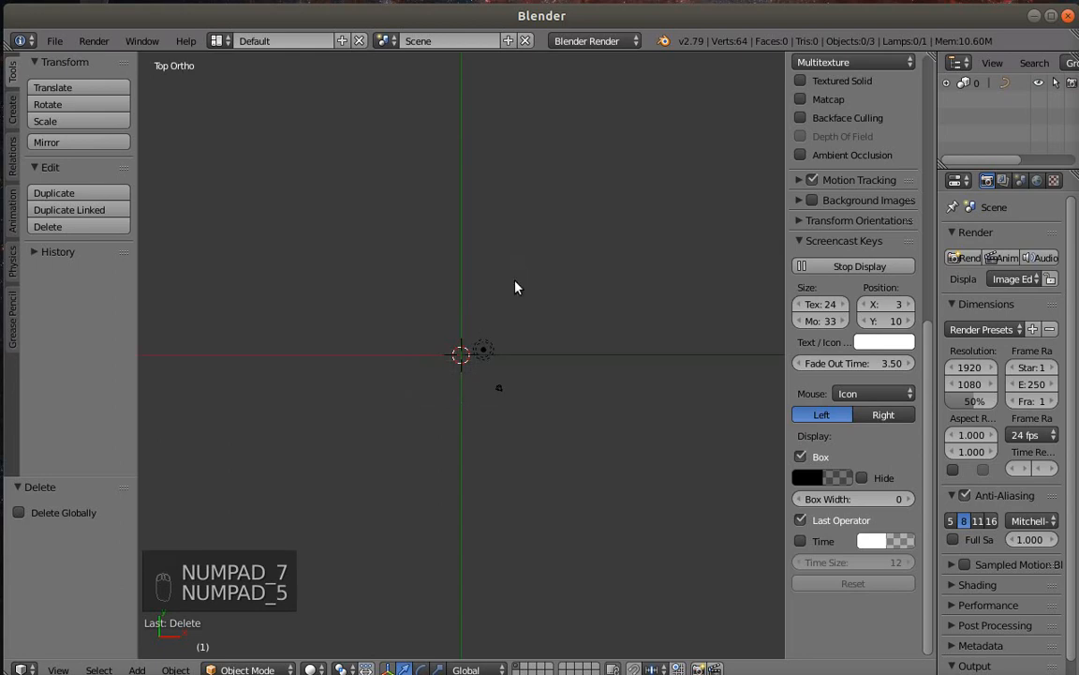
key("KP_1")
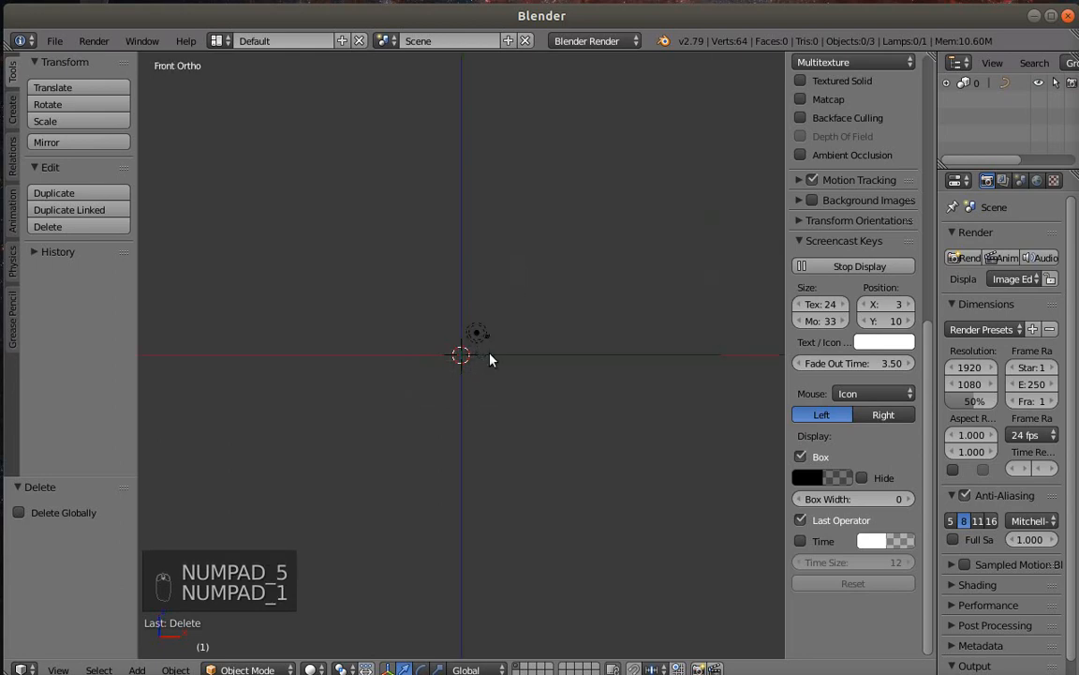
key("KP_7")
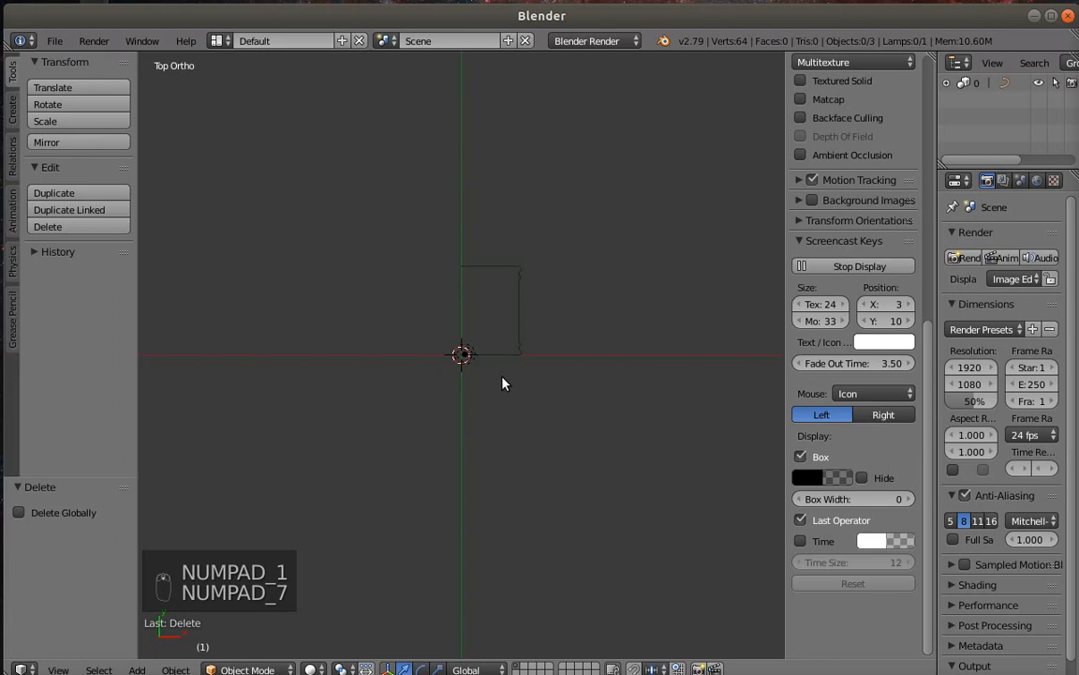
right_click(637, 257)
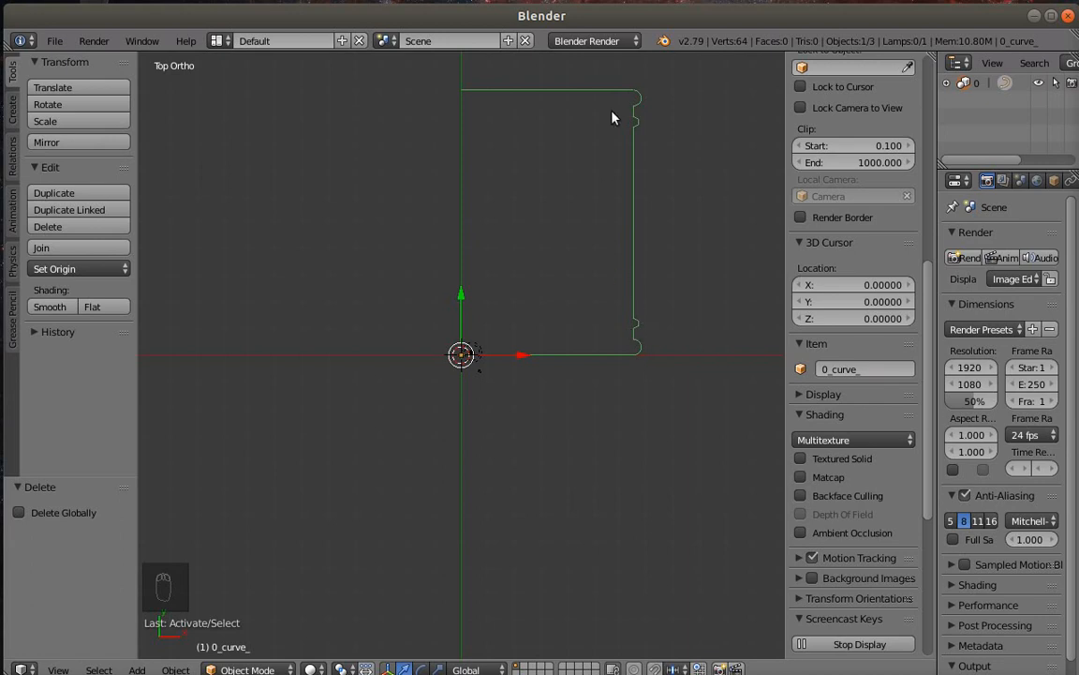
Examine the imported profile curve's outline and its orientation relative to the axes, ending in the right orthographic view
scroll(651, 100, "up", 3)
scroll(652, 108, "down", 2)
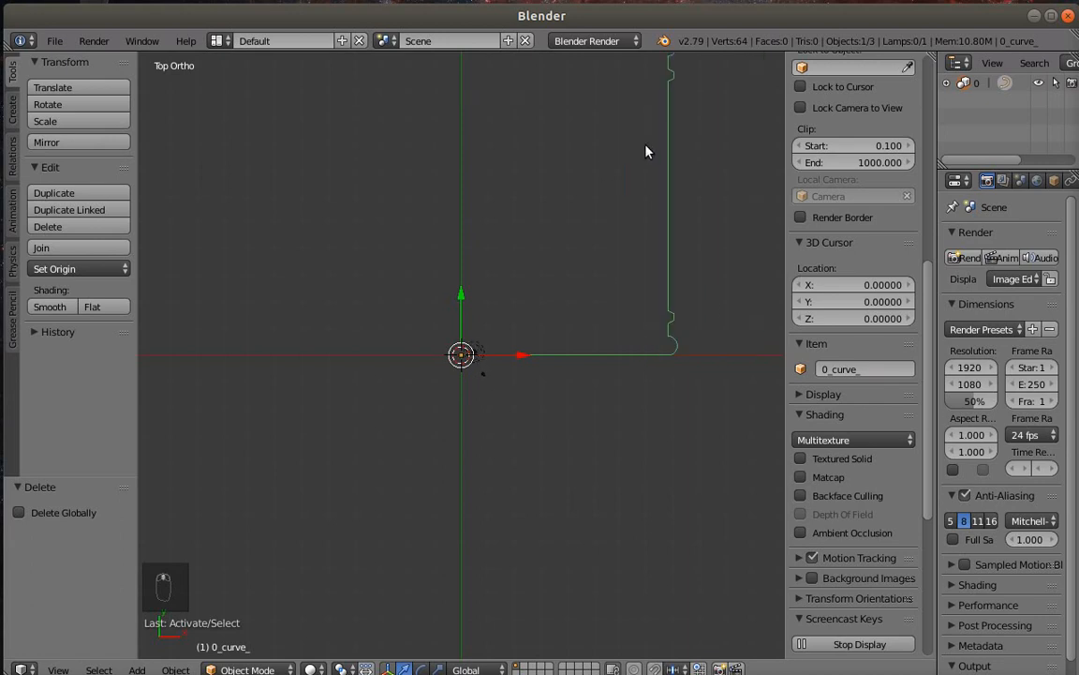
scroll(637, 178, "down", 2)
scroll(651, 171, "up", 1)
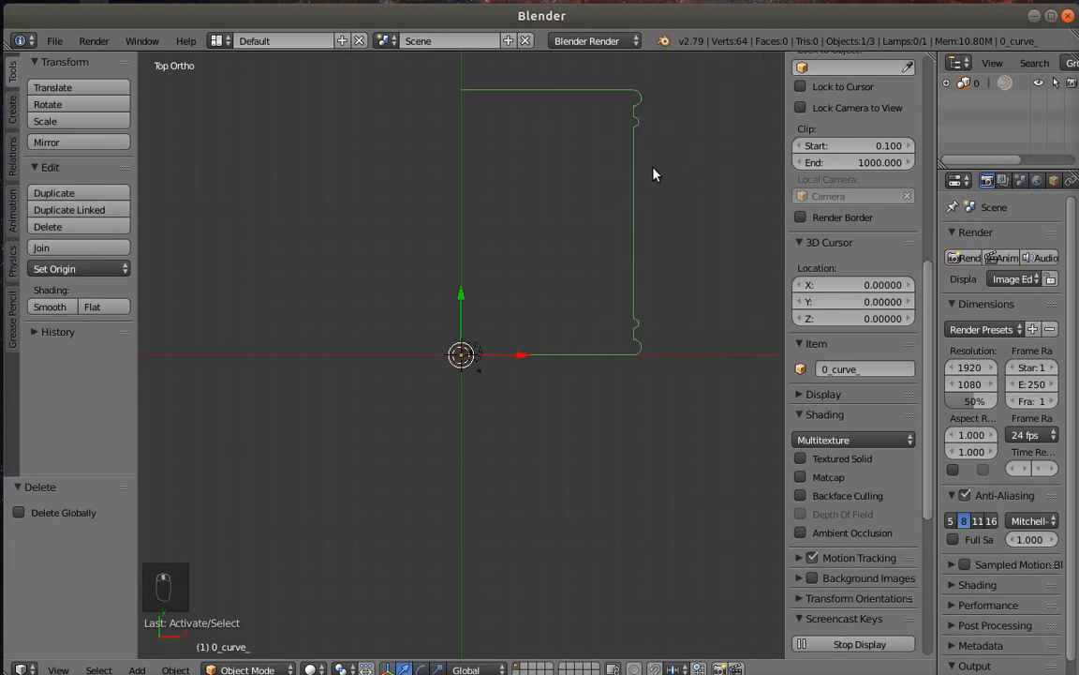
middle_click_drag(617, 213, 581, 267, "shift")
scroll(544, 308, "up", 2)
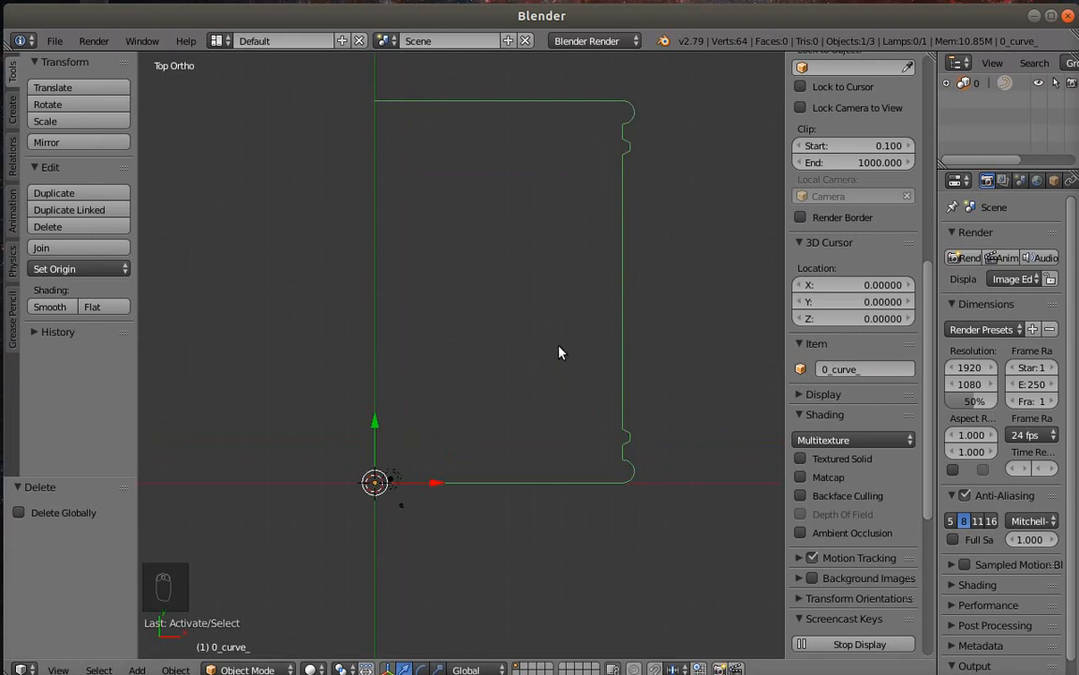
middle_click_drag(544, 371, 513, 272)
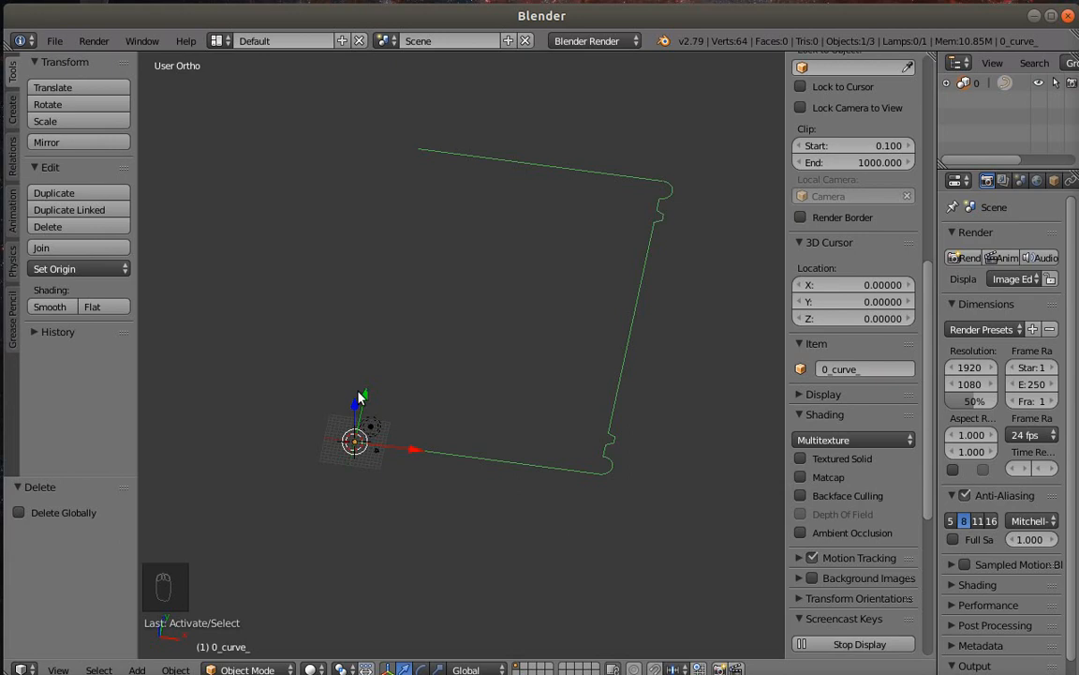
key("KP_3")
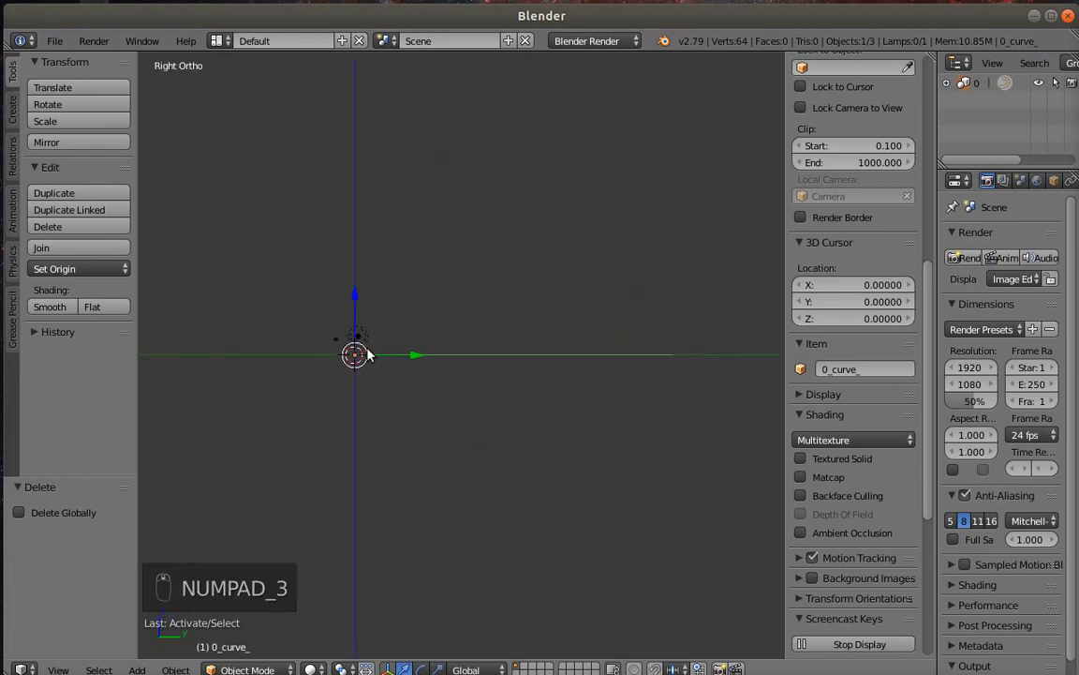
scroll(367, 349, "down", 5)
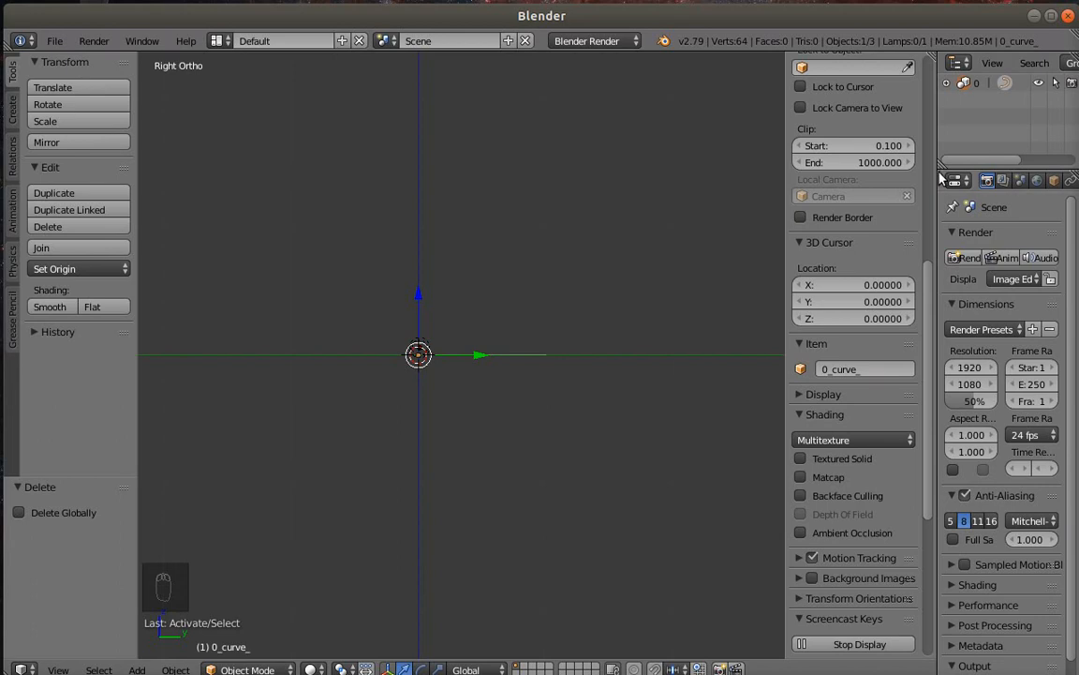
Set the Outliner to list All Scenes and select the 0_curve_ object in it
left_click_drag(937, 176, 900, 176)
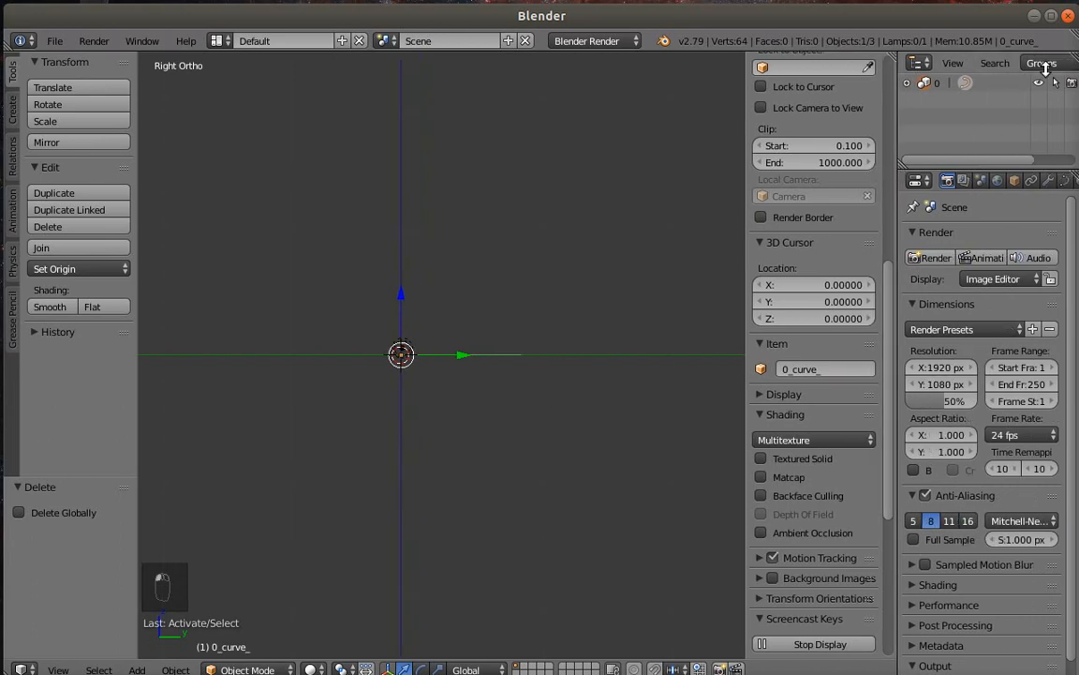
left_click(1042, 63)
left_click(974, 83)
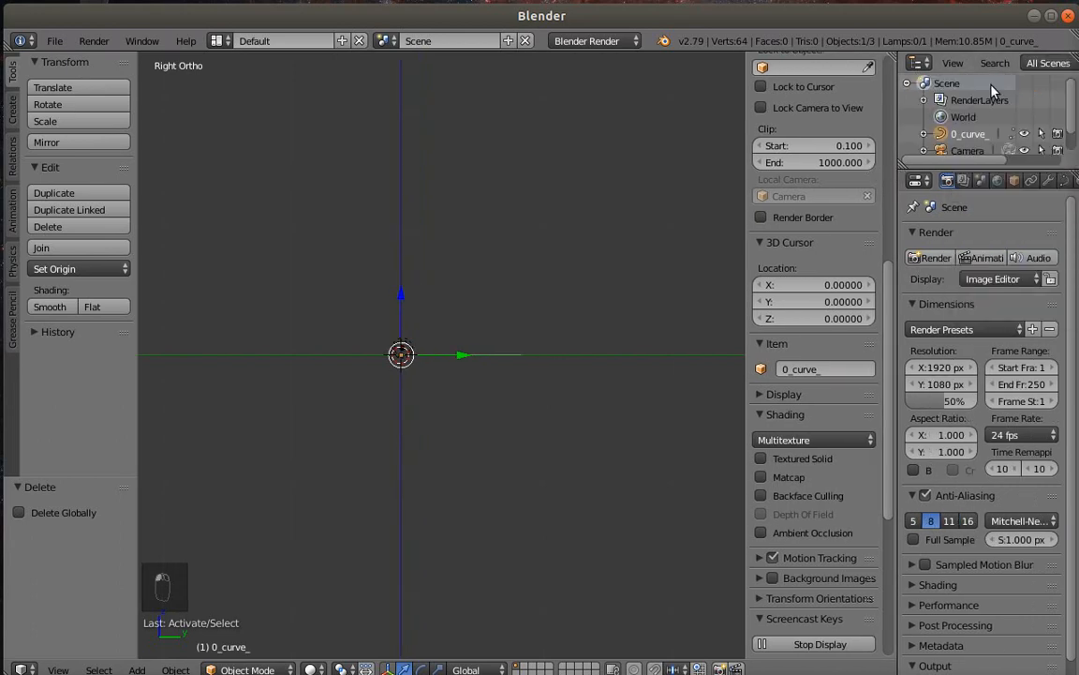
scroll(978, 138, "down", 1)
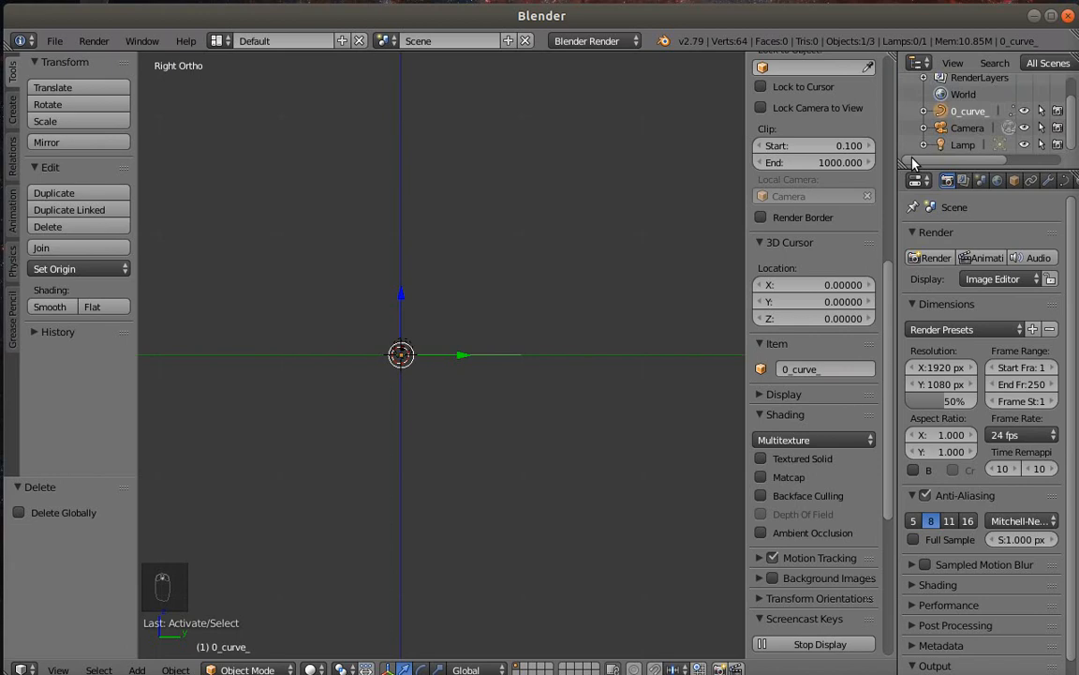
right_click(947, 109)
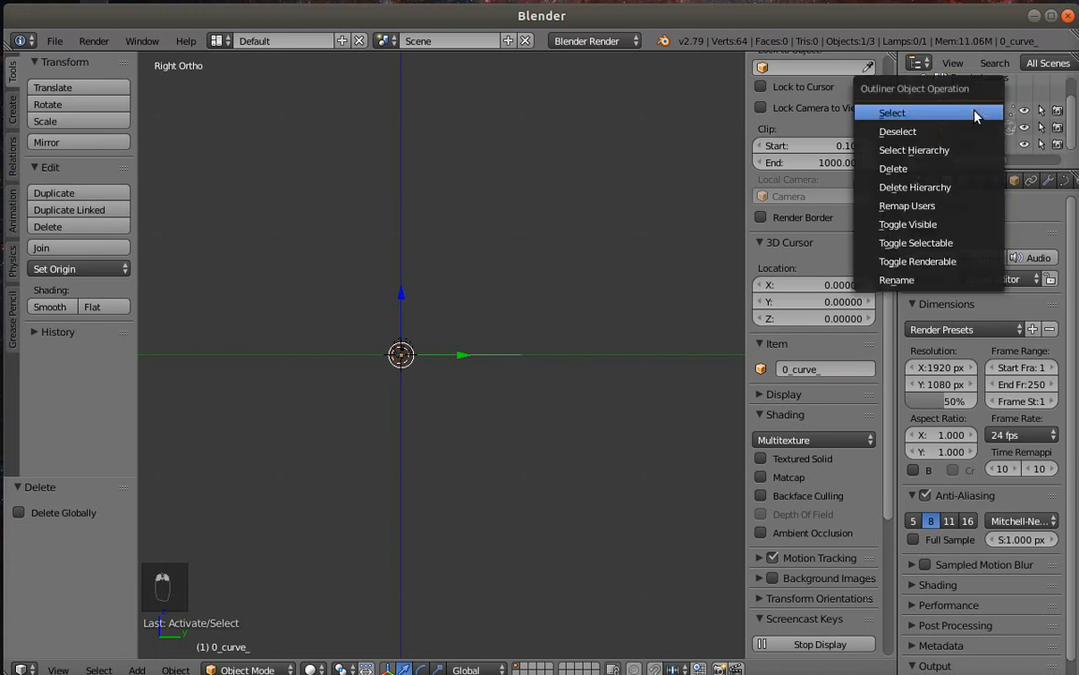
left_click(942, 109)
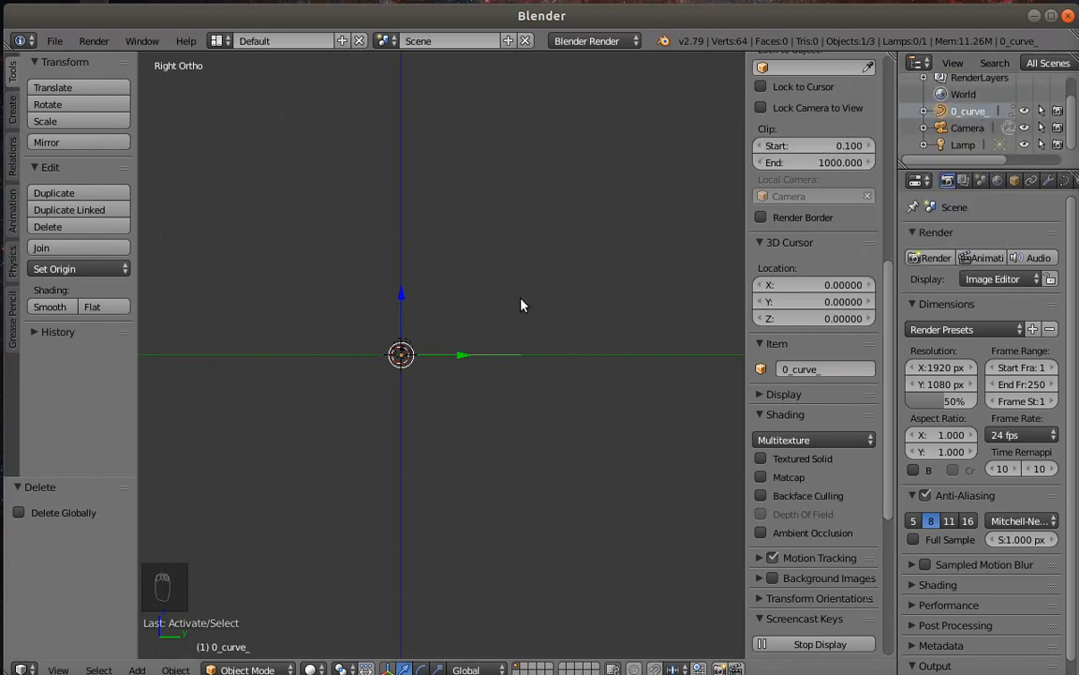
Rotate the profile curve by -90° in the right view so it stands upright along the Z axis
key("r")
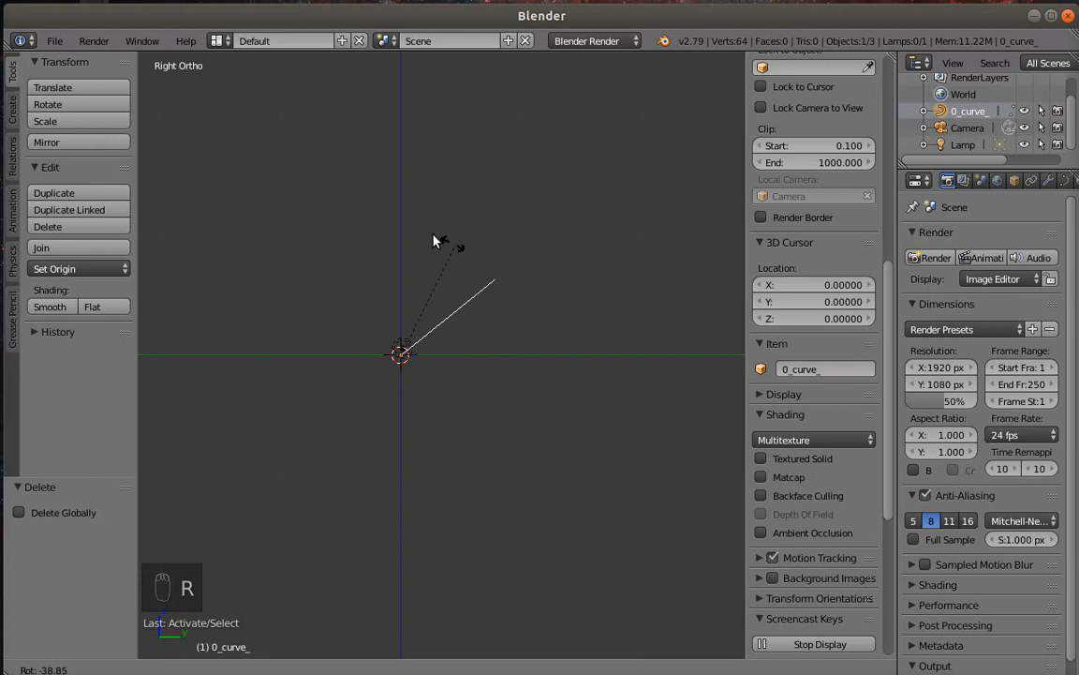
type("-9")
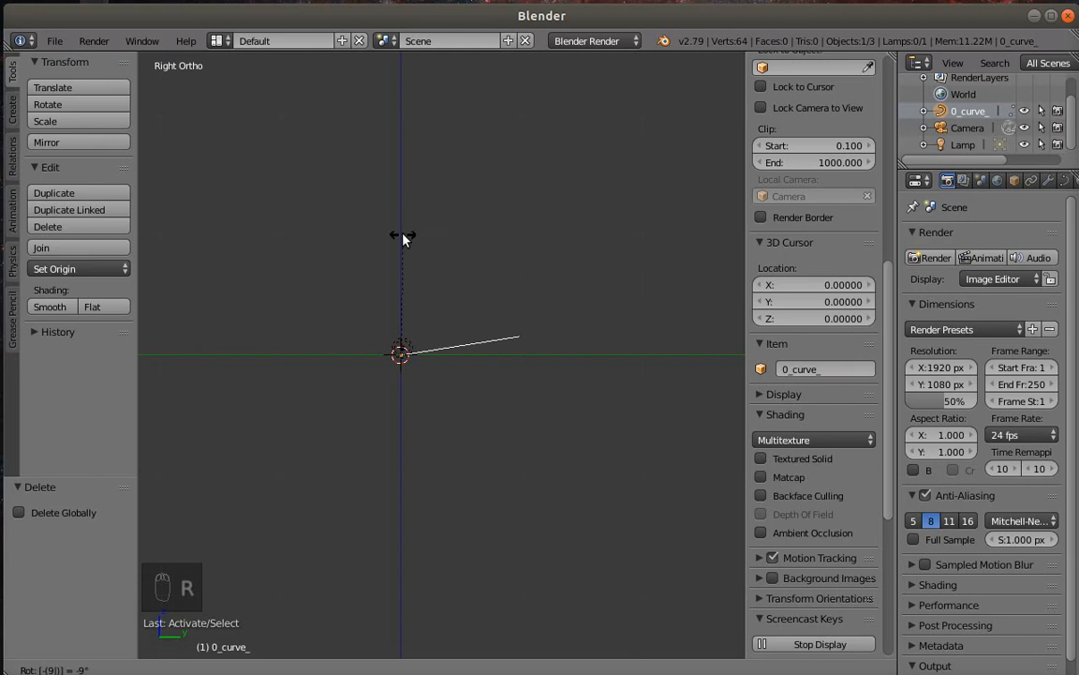
type("0")
left_click(303, 279)
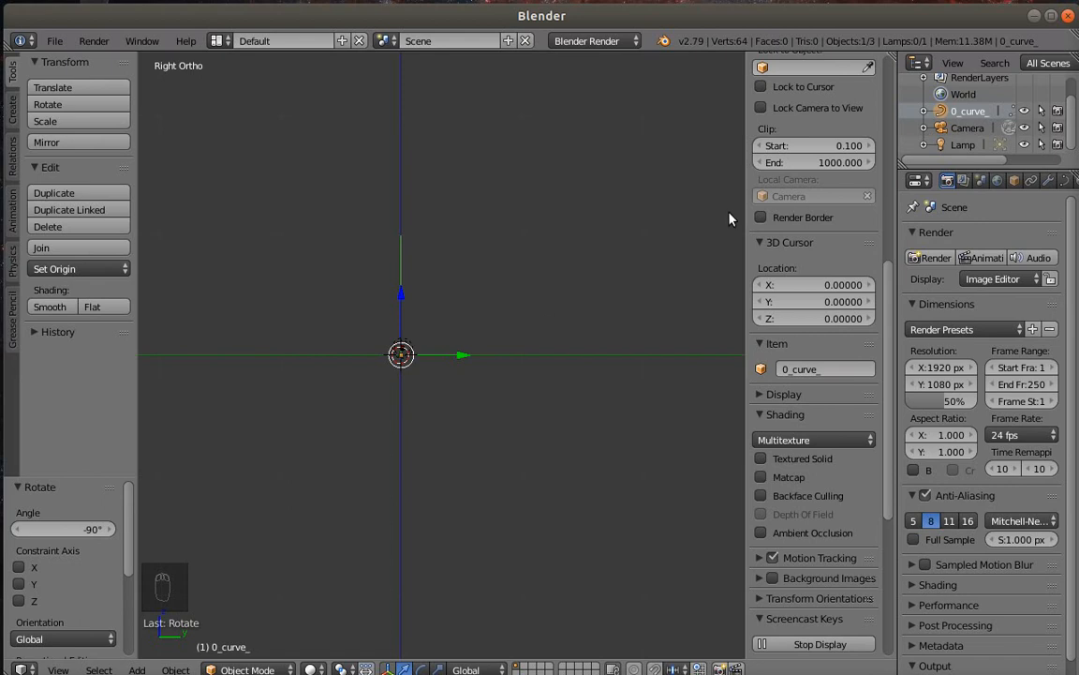
Apply the rotation of the upright profile curve to its object data
scroll(732, 217, "up", 3)
scroll(793, 208, "up", 13)
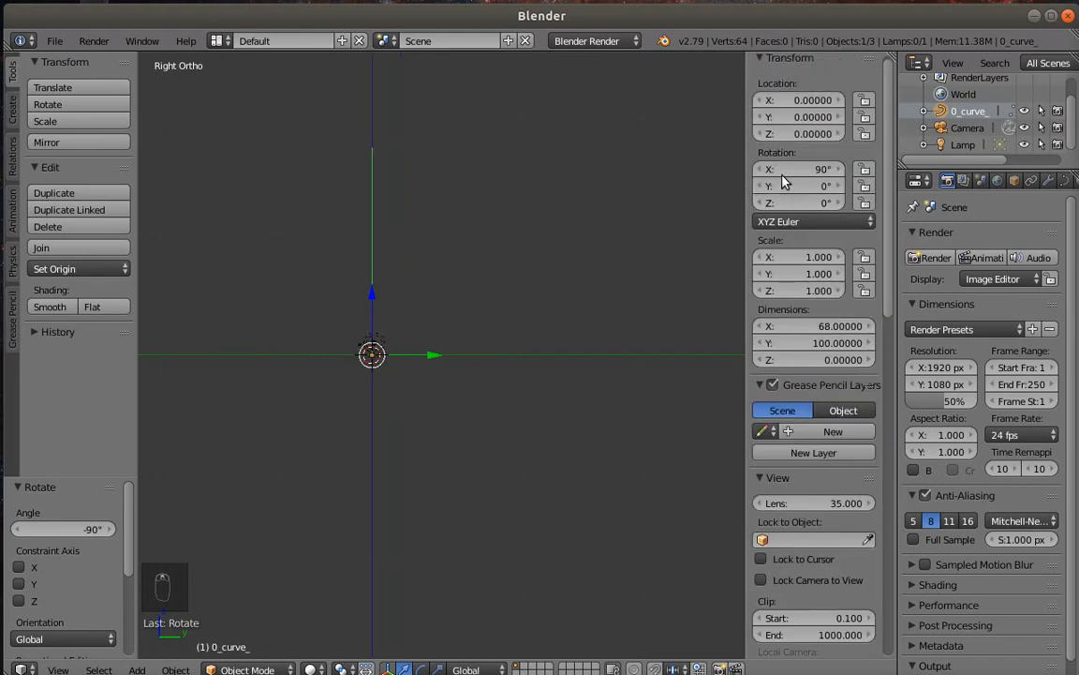
scroll(619, 267, "down", 1)
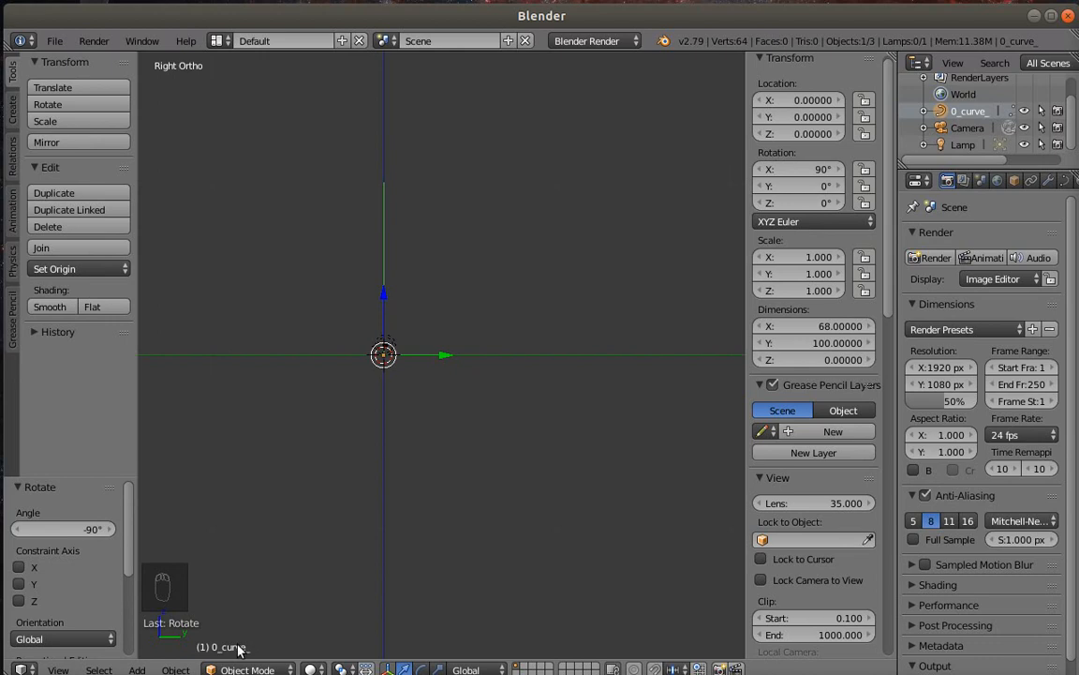
left_click(176, 669)
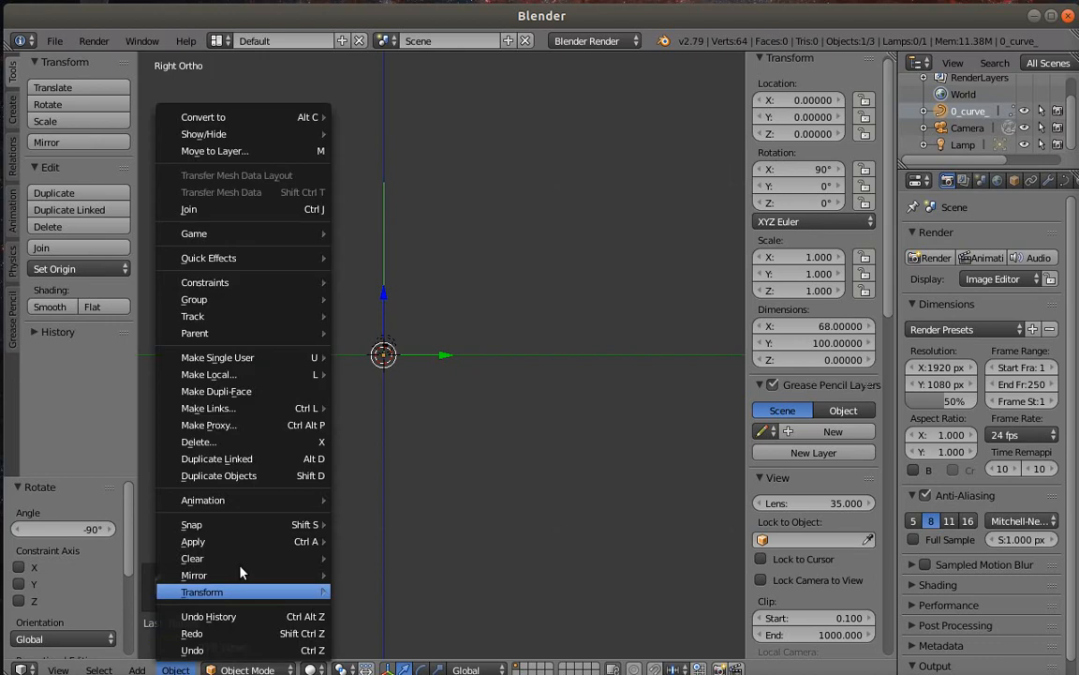
mouse_move(221, 542)
left_click(374, 356)
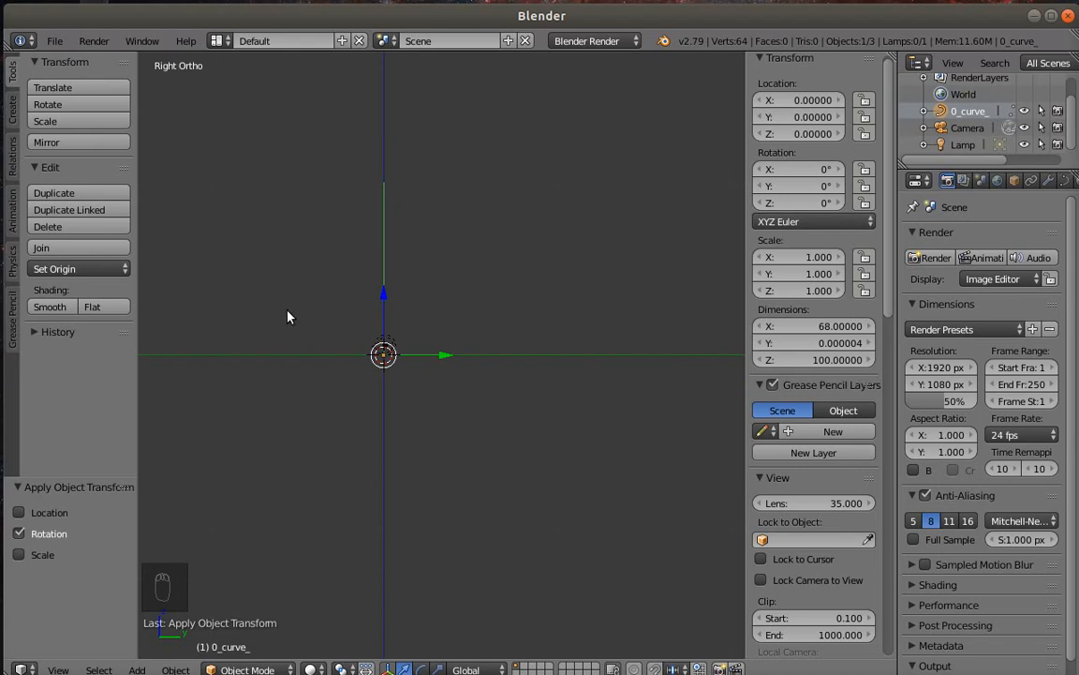
Select the profile curve and convert it to a mesh without keeping the original
middle_click_drag(290, 313, 417, 384)
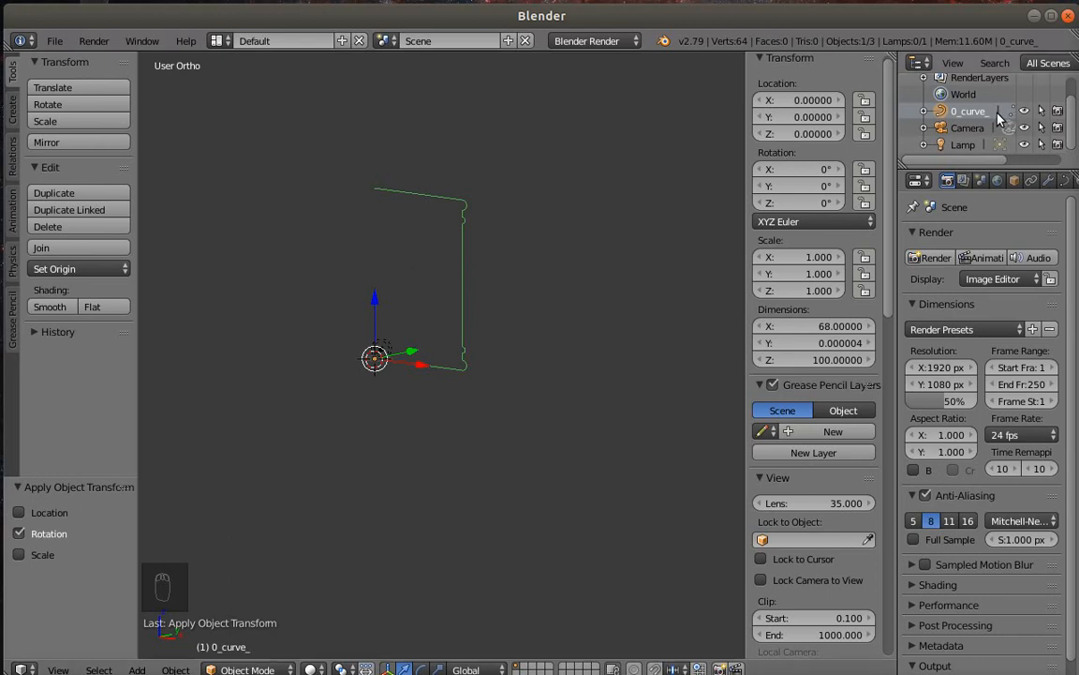
middle_click_drag(573, 296, 540, 306)
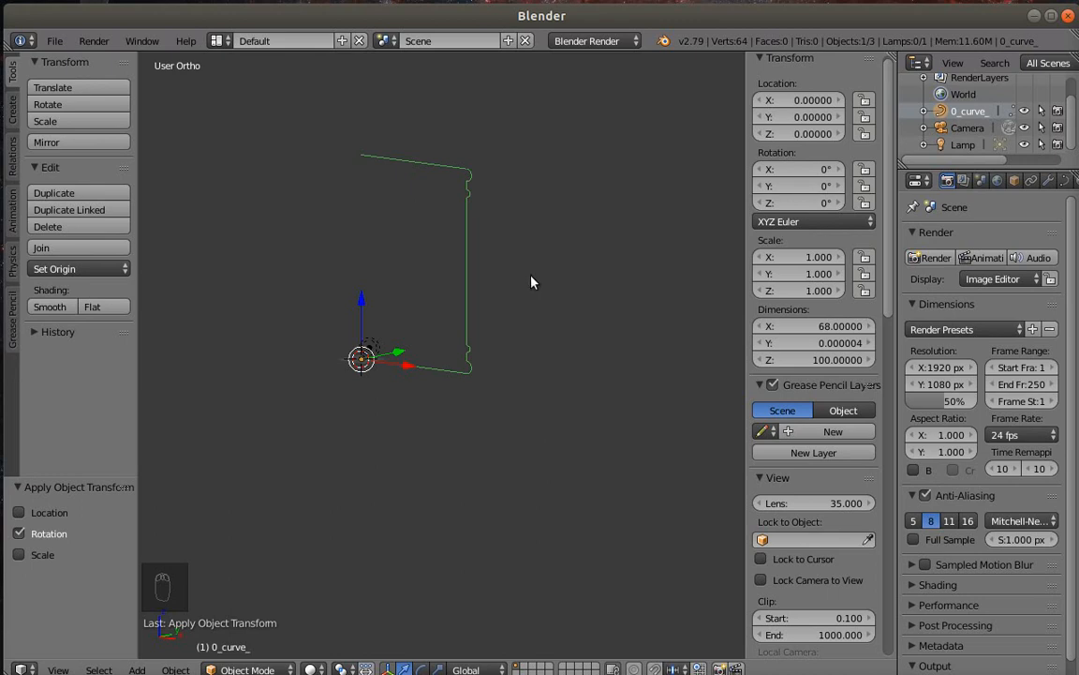
right_click(470, 296)
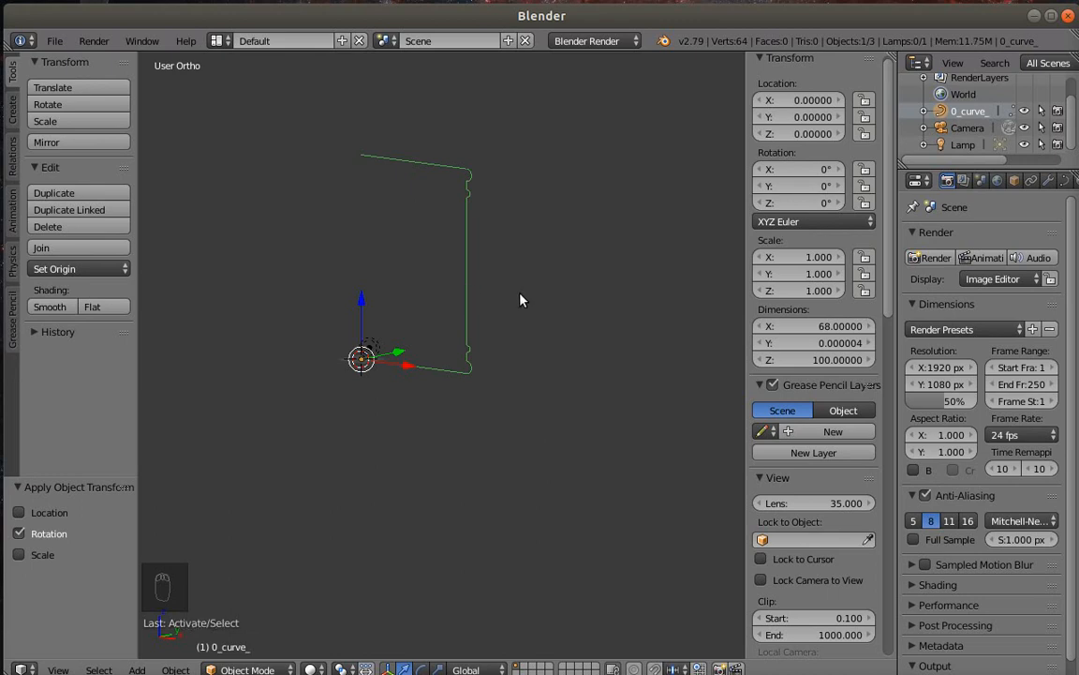
key("alt+c")
left_click(522, 300)
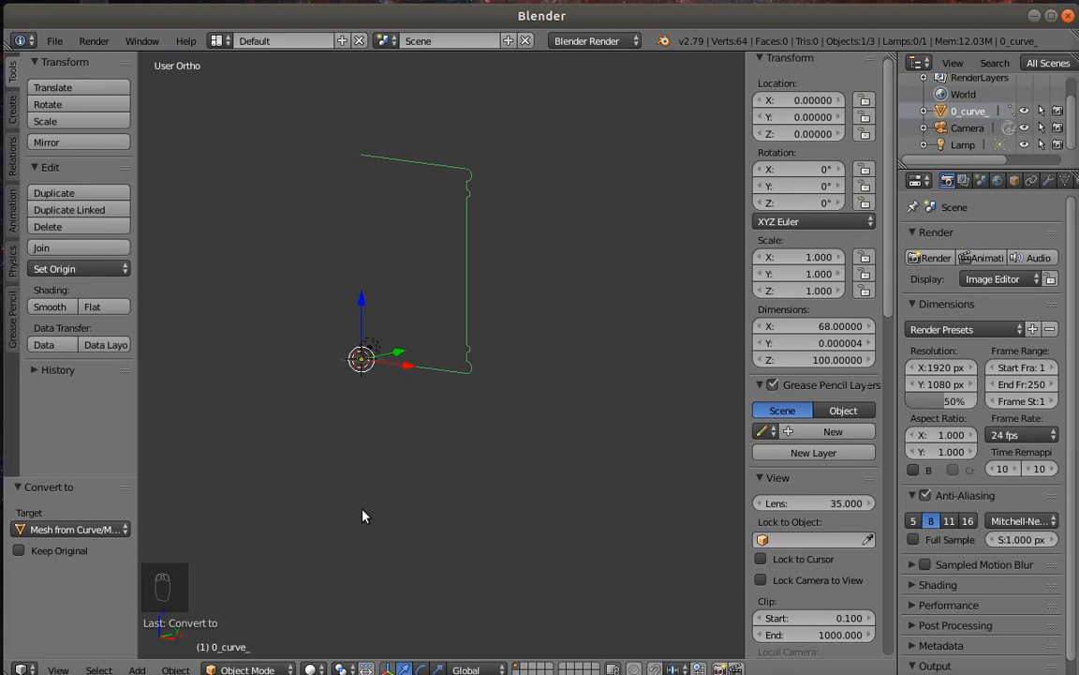
Enter Edit Mode on the converted profile, select all its vertices and run Spin on them
left_click(226, 669)
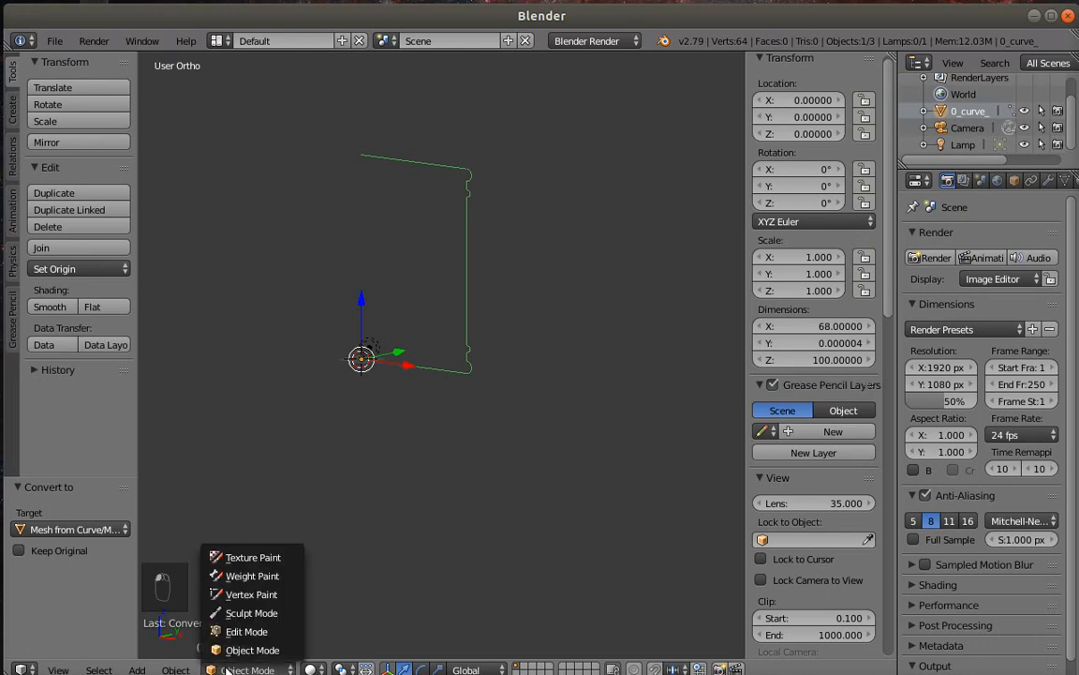
left_click(242, 631)
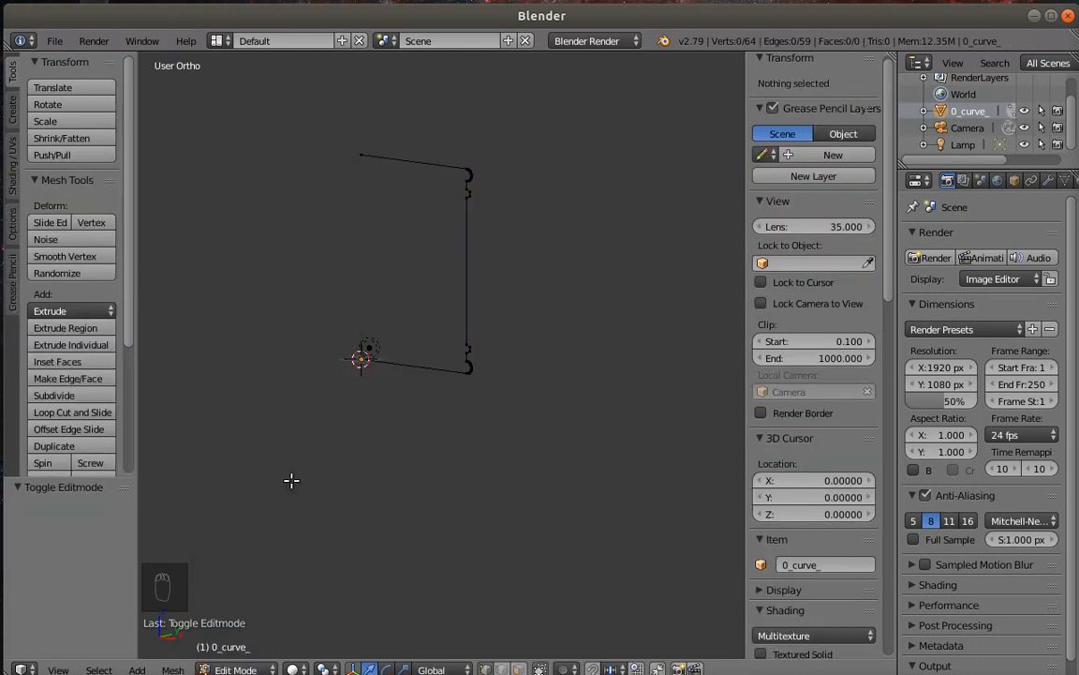
key("a")
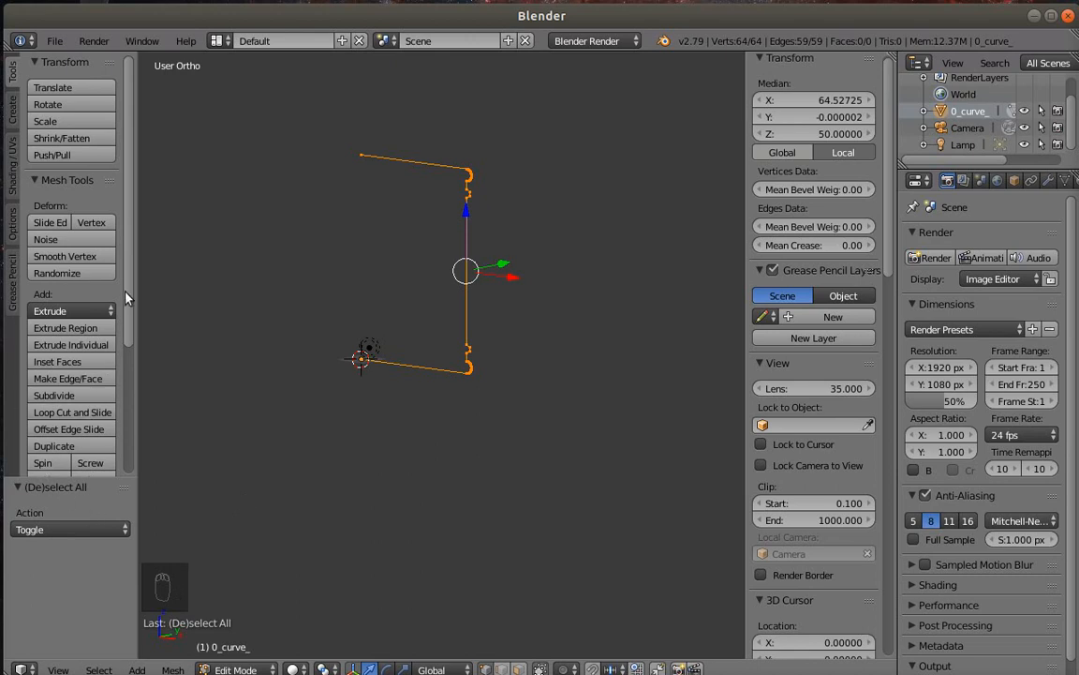
scroll(131, 329, "down", 3)
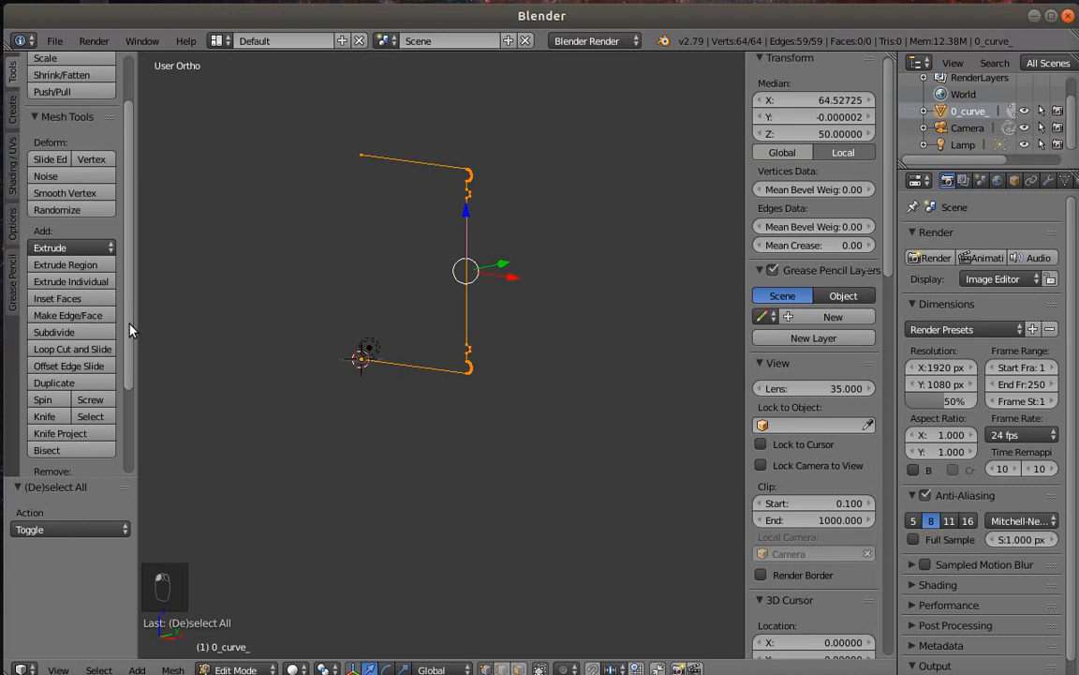
scroll(129, 328, "down", 1)
left_click(53, 385)
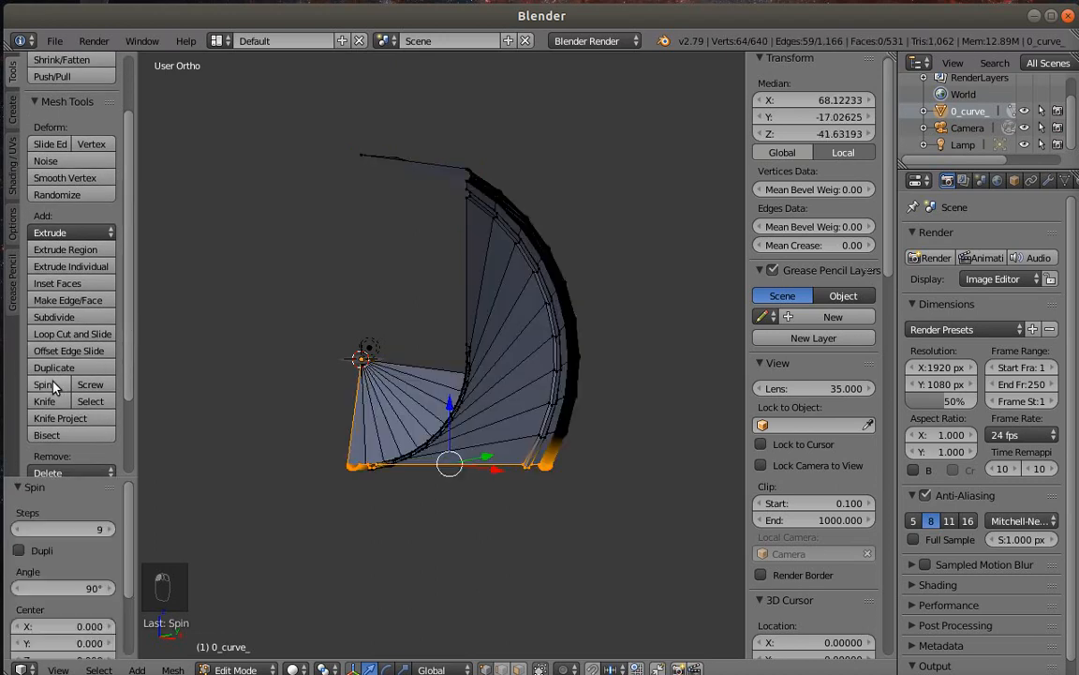
Set the spin to 64 steps over a full angle of 360°
left_click(83, 529)
type("64")
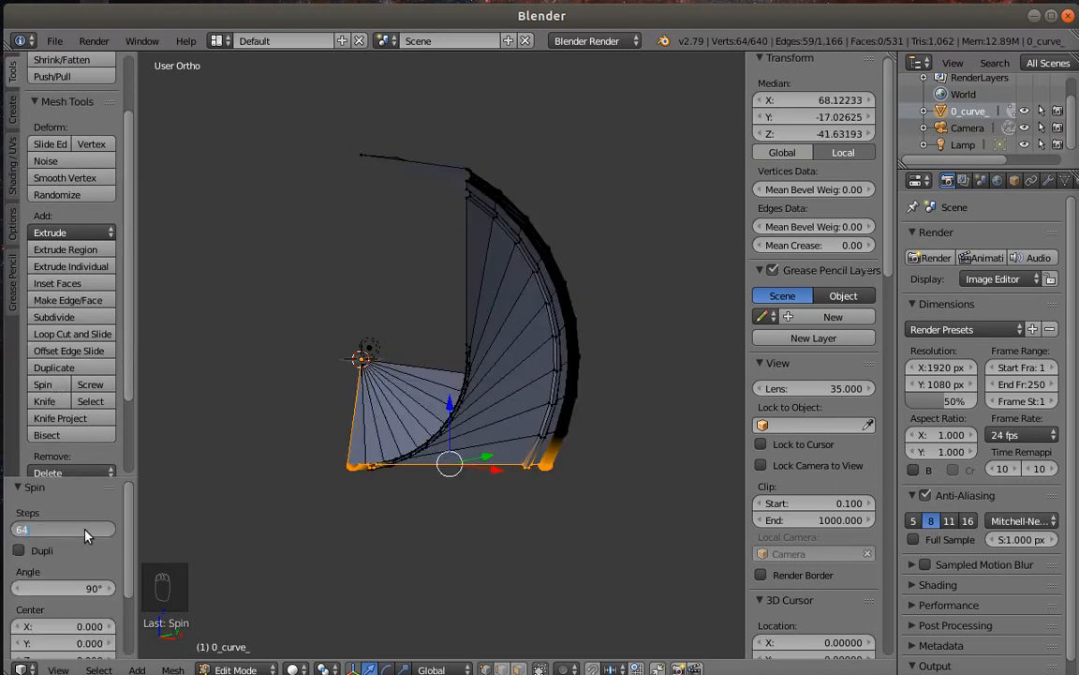
key("Return")
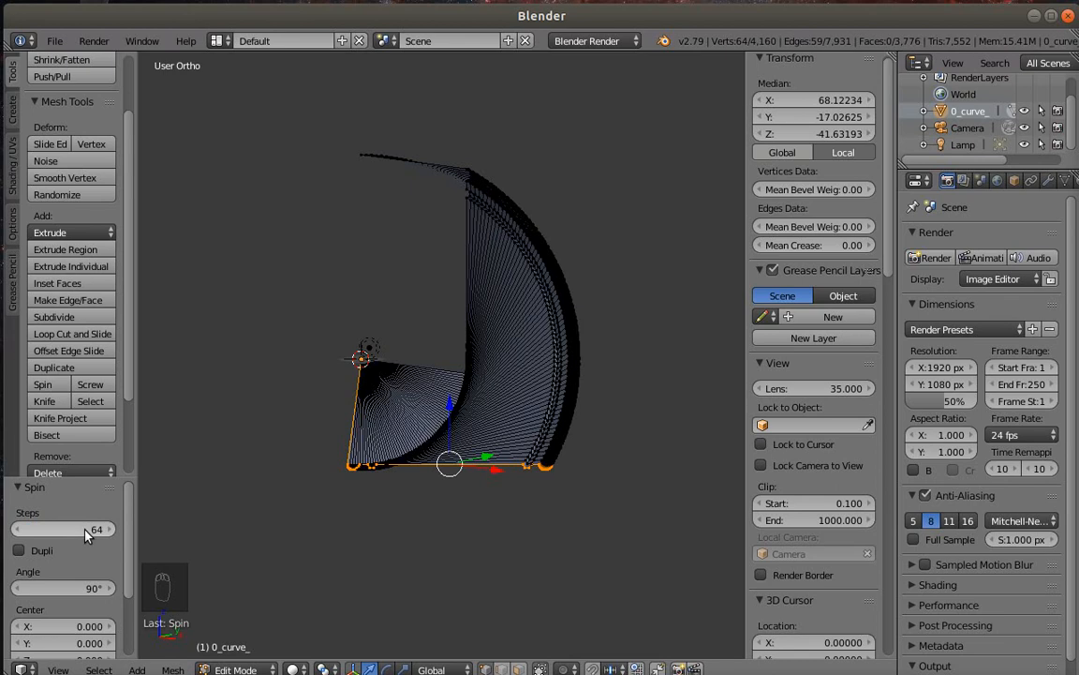
left_click(93, 590)
type("360")
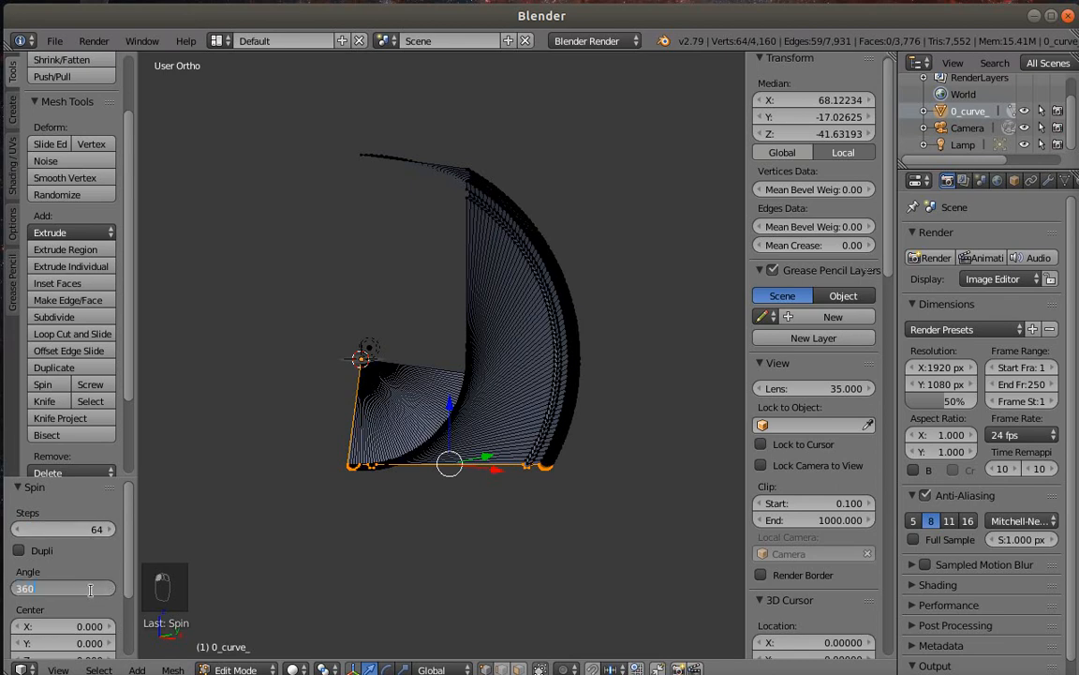
key("Return")
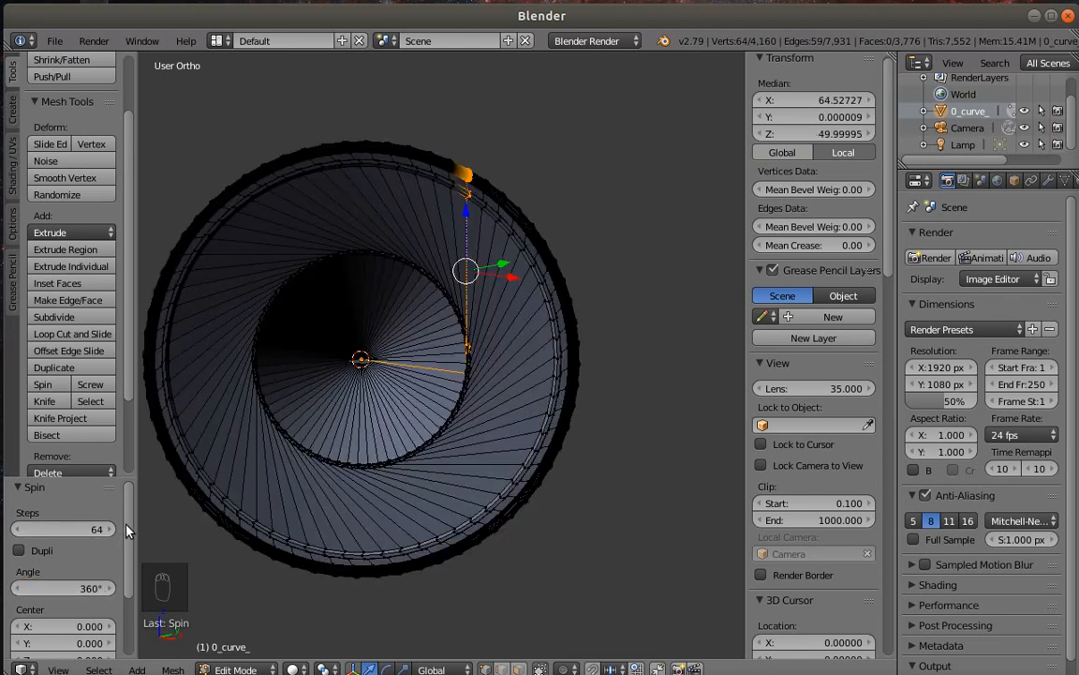
Set the spin axis to X 0, Y 0 and Z 1 so the profile revolves around the vertical axis
scroll(129, 571, "down", 2)
scroll(129, 571, "down", 2)
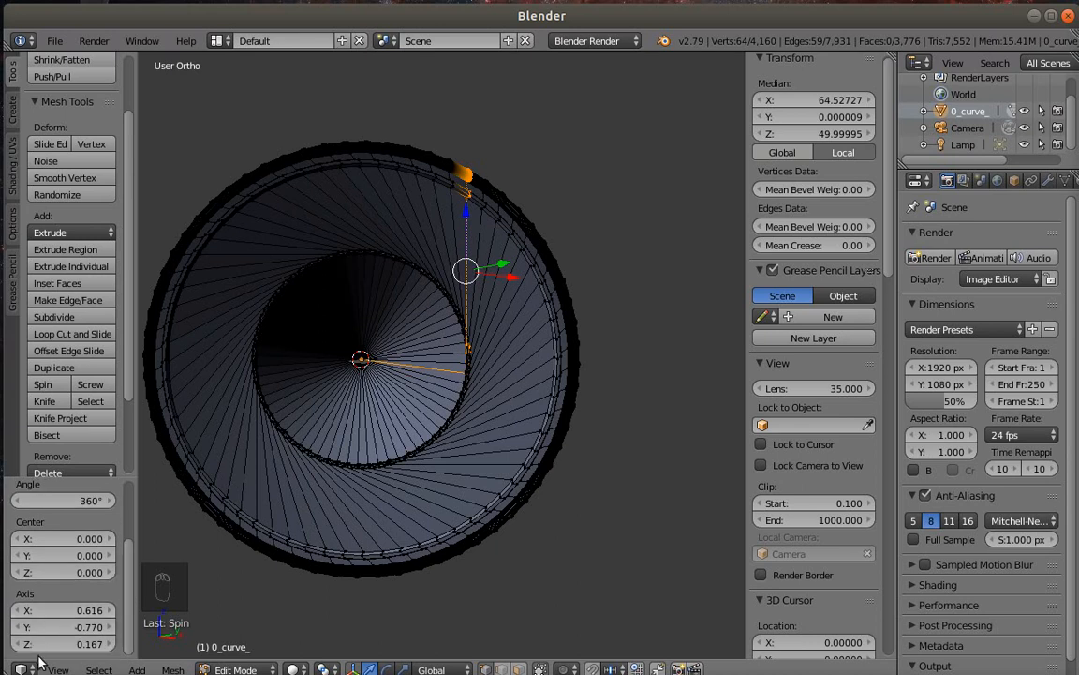
left_click(65, 644)
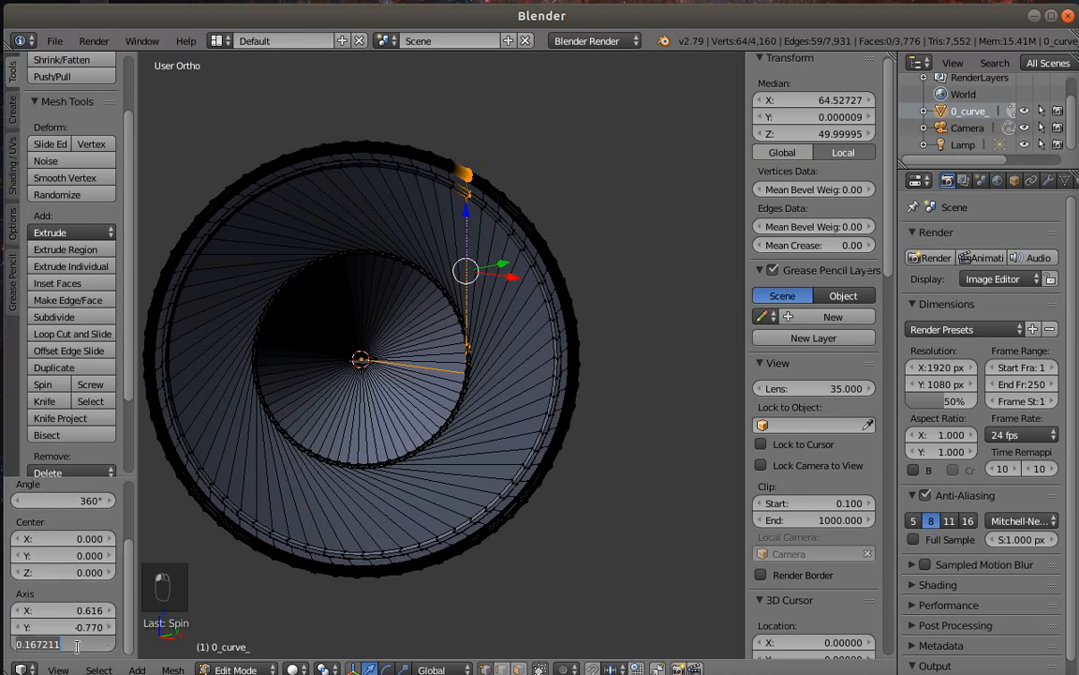
type("1")
left_click(75, 626)
type("0")
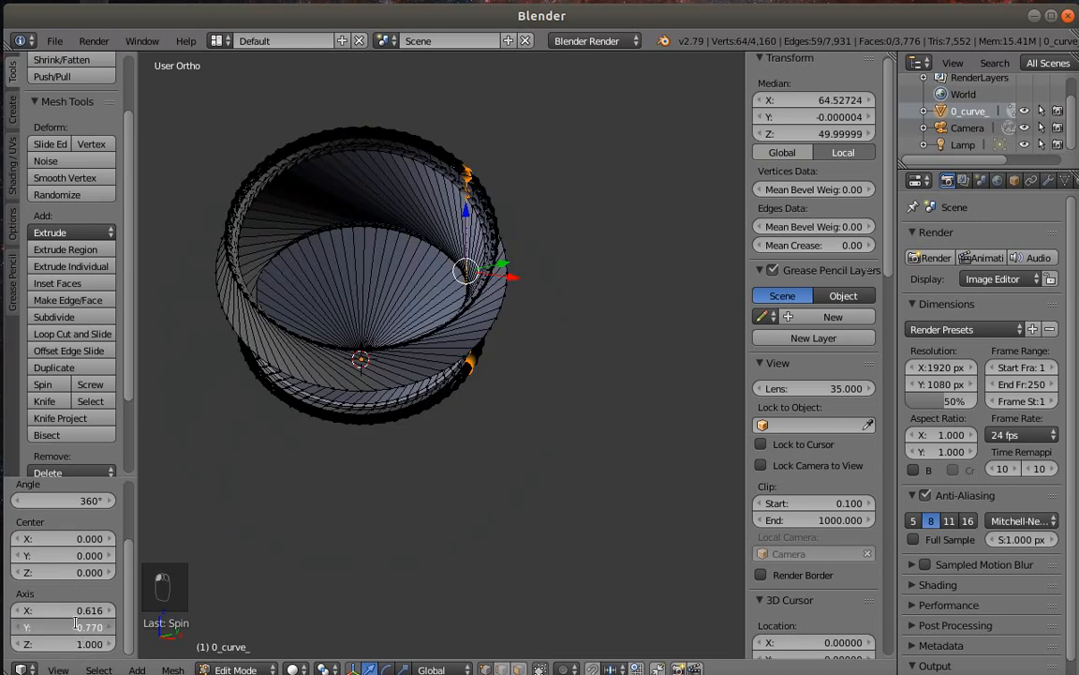
key("Return")
left_click(78, 611)
type("0")
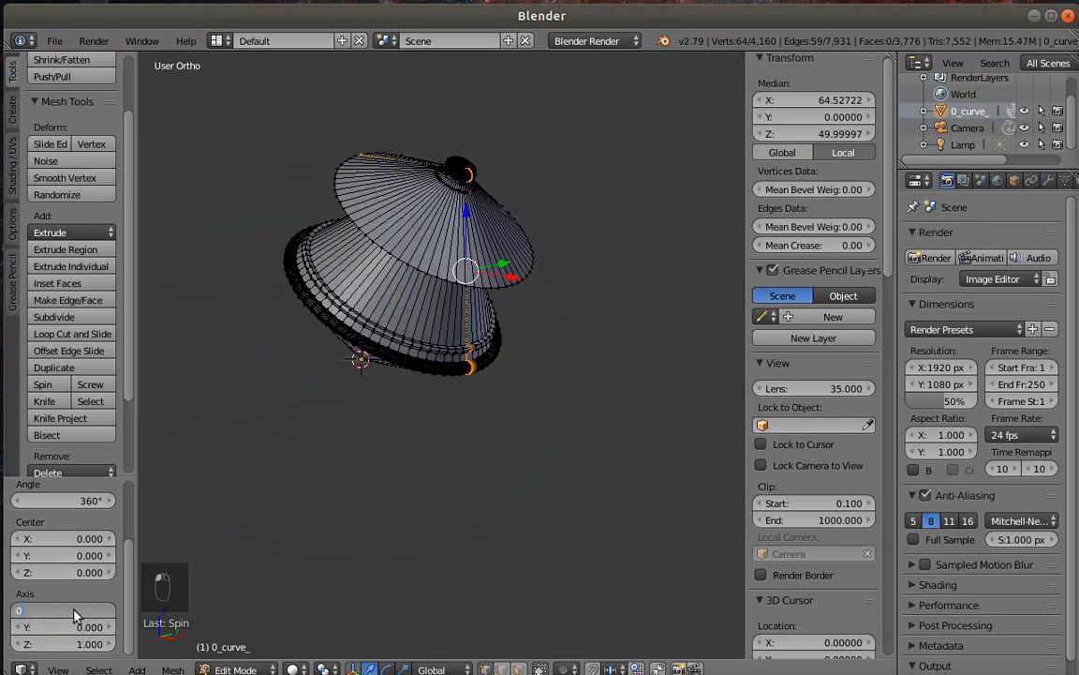
key("Return")
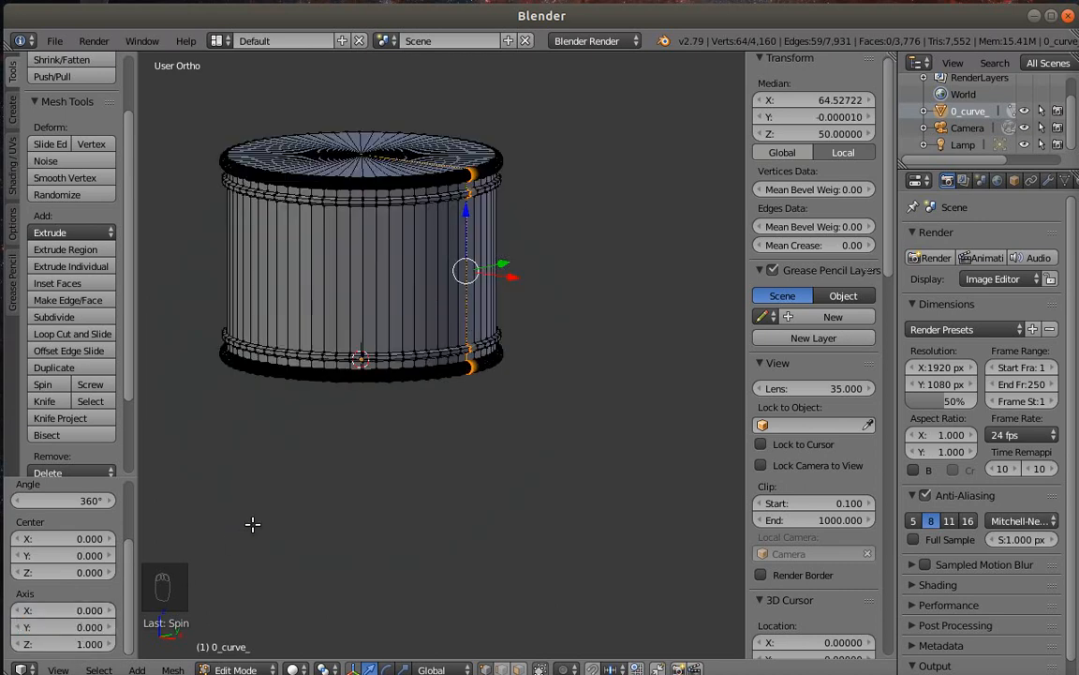
Add 10 horizontal loop cuts around the pedestal's side wall, slid by a factor of about 0.06, and subdivide the selected faces
scroll(205, 197, "up", 4)
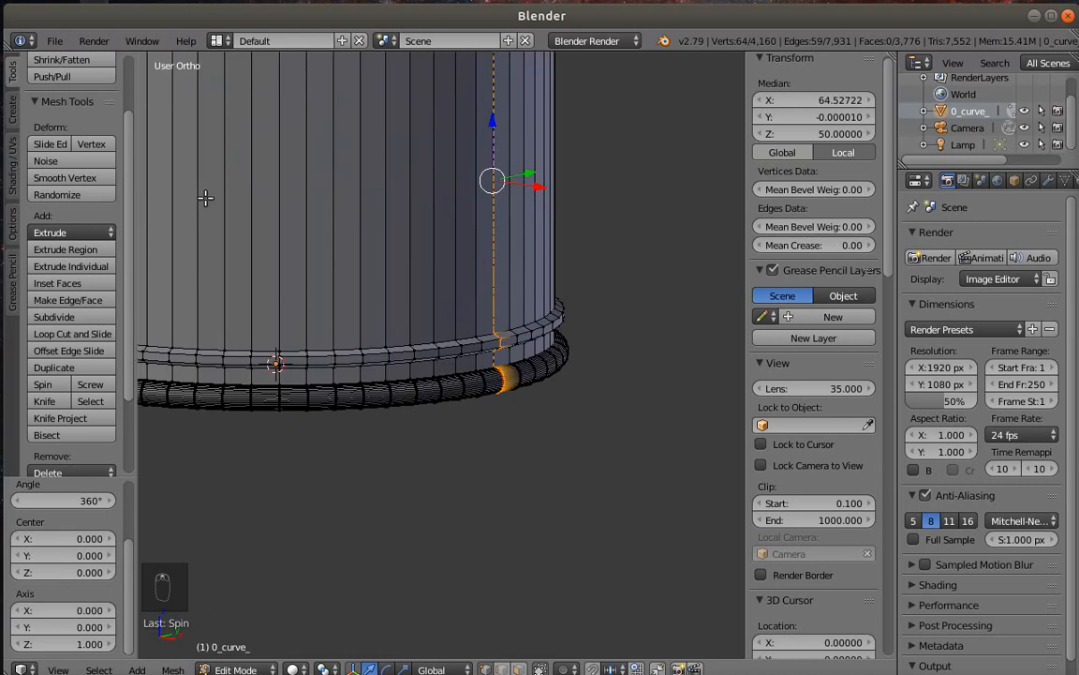
scroll(207, 201, "down", 2)
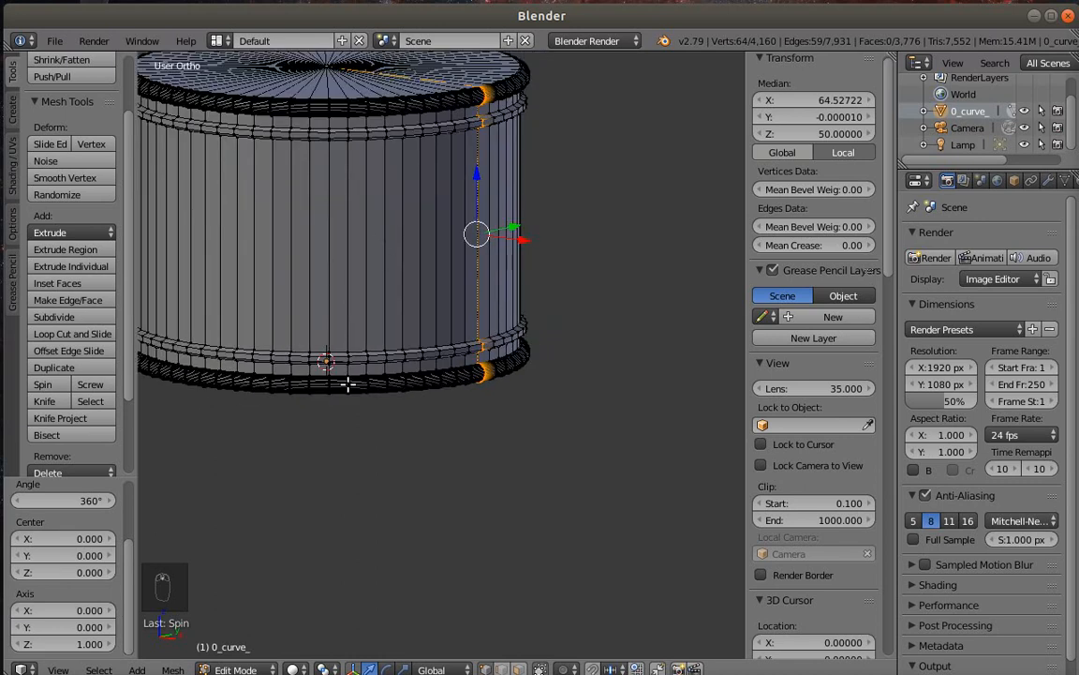
middle_click_drag(357, 387, 460, 455, "shift")
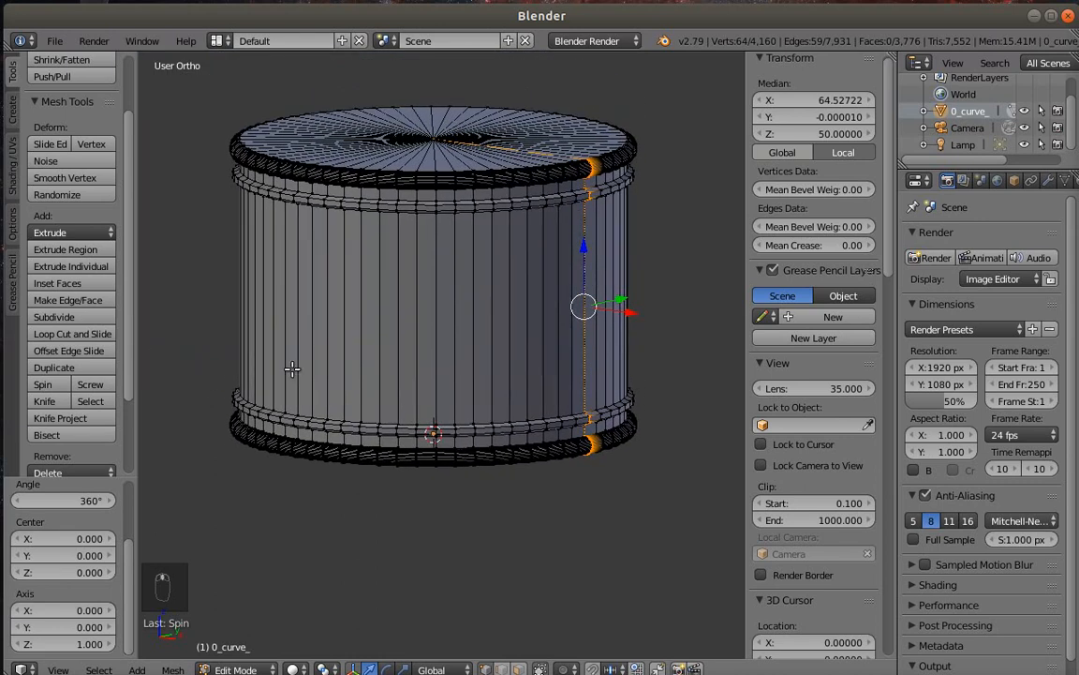
scroll(292, 369, "up", 2)
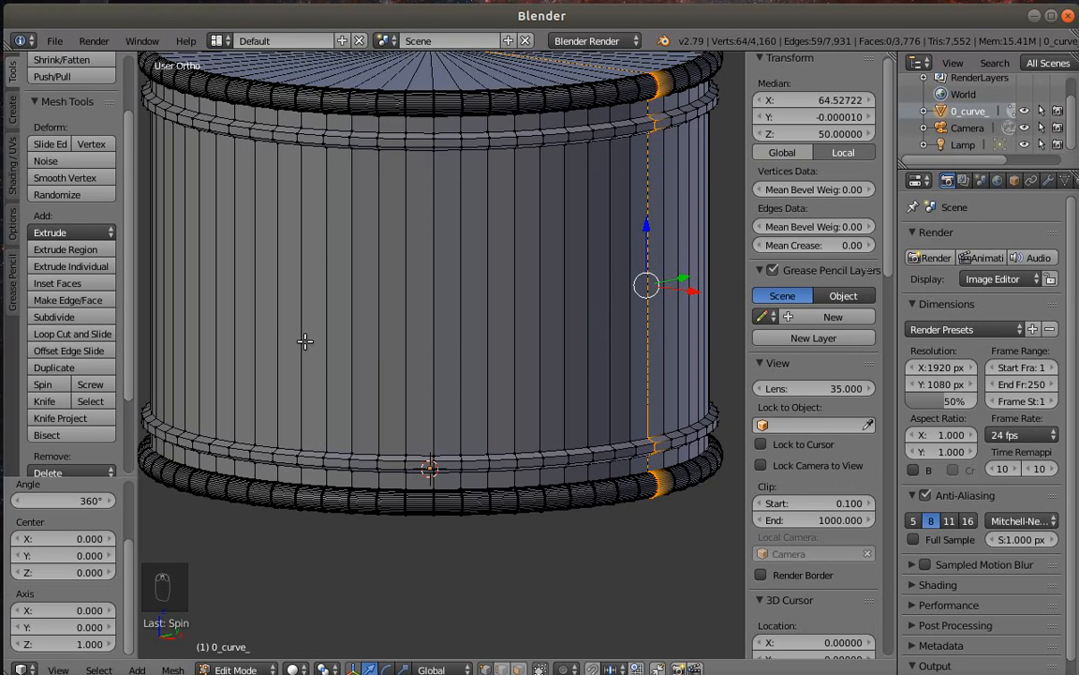
scroll(303, 339, "down", 1)
scroll(304, 343, "up", 1)
right_click(393, 455, "alt")
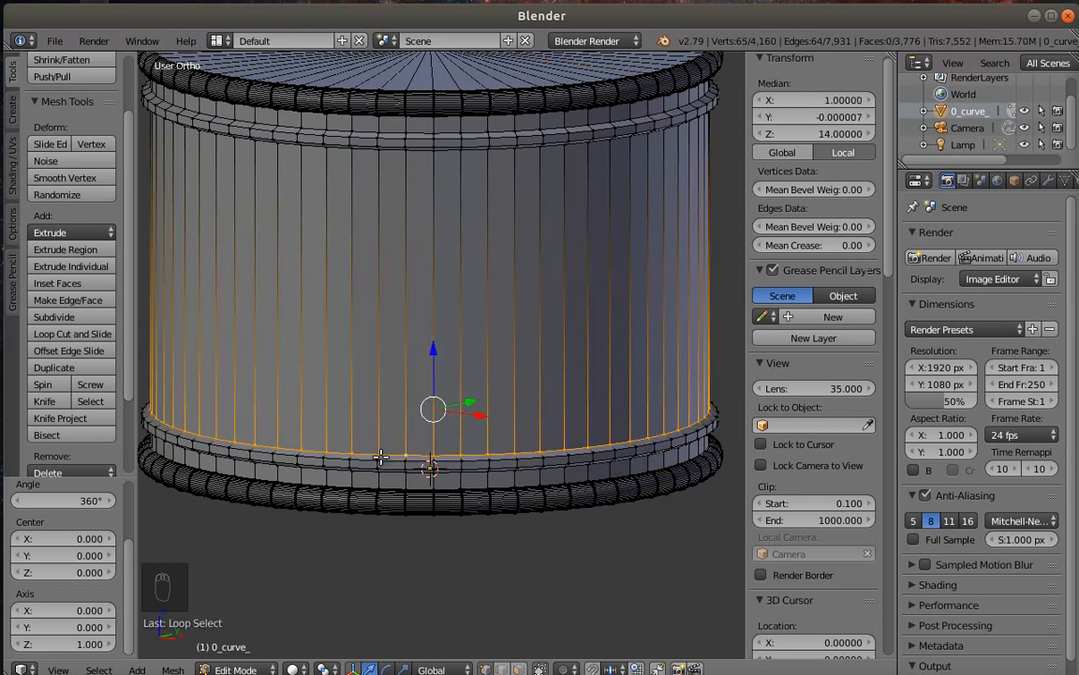
left_click(63, 334)
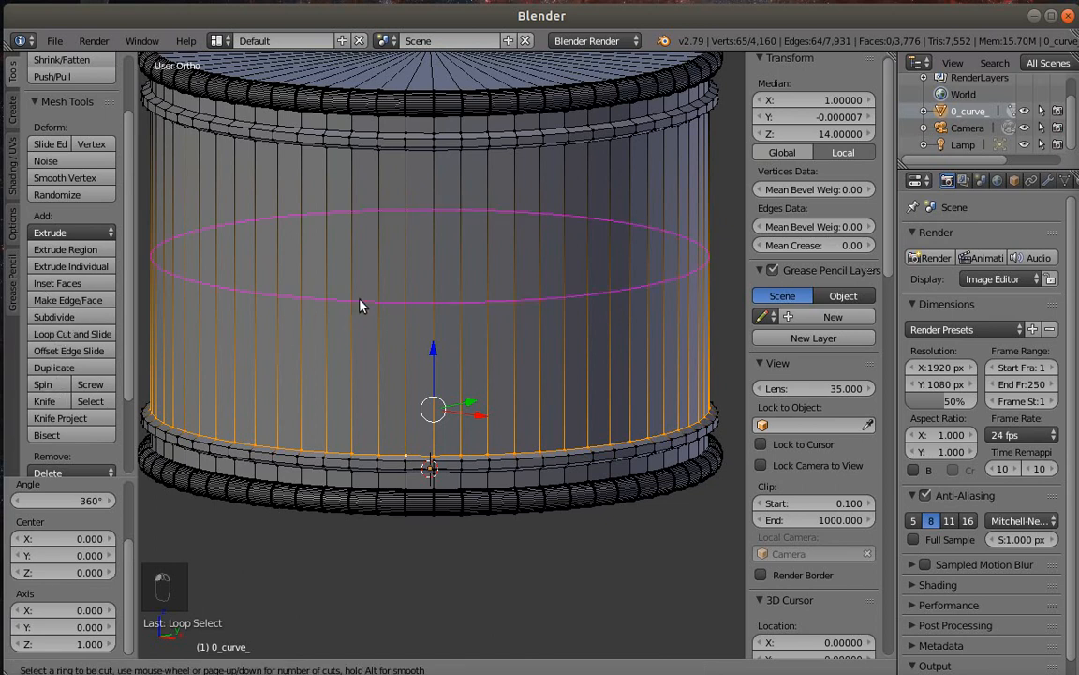
scroll(360, 306, "up", 6)
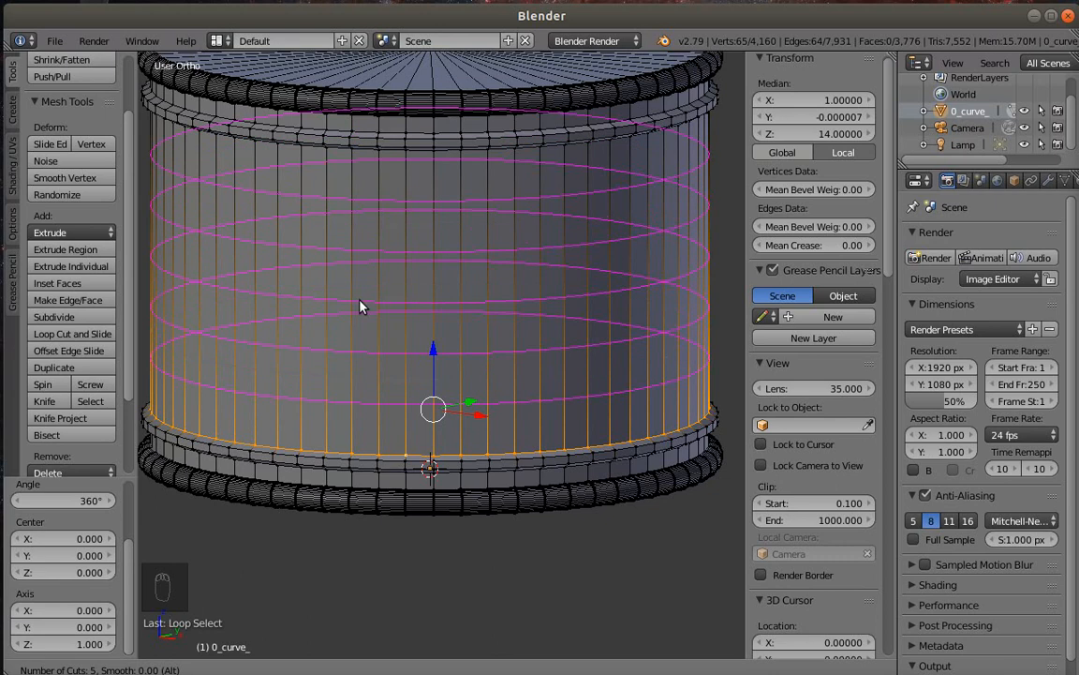
scroll(361, 307, "up", 2)
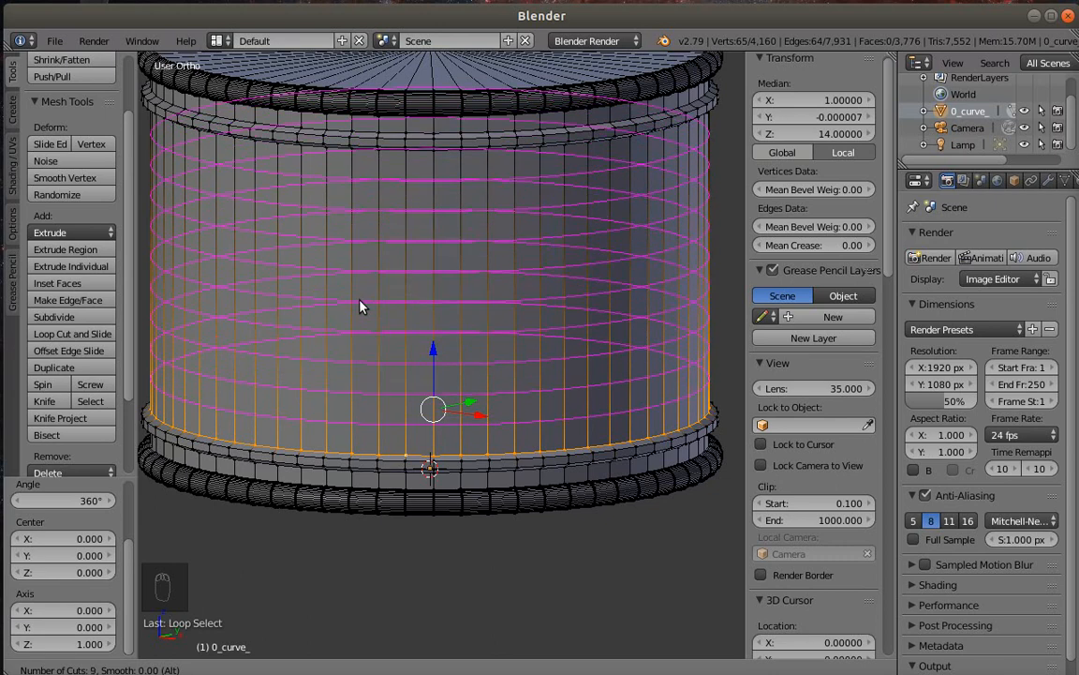
scroll(360, 307, "up", 1)
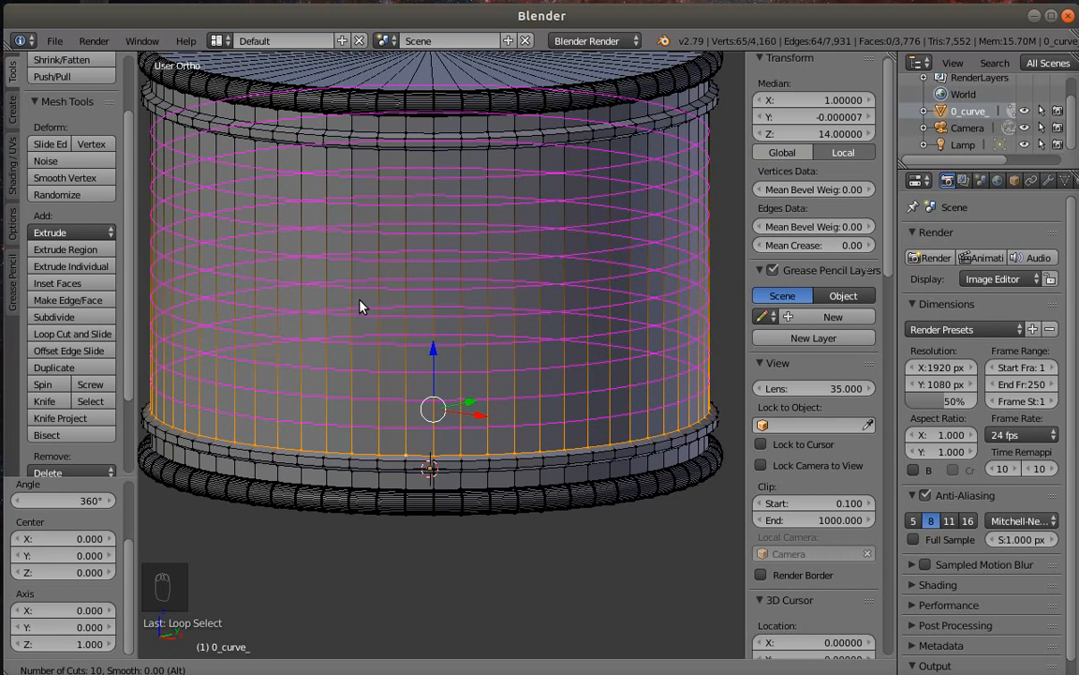
left_click(361, 306)
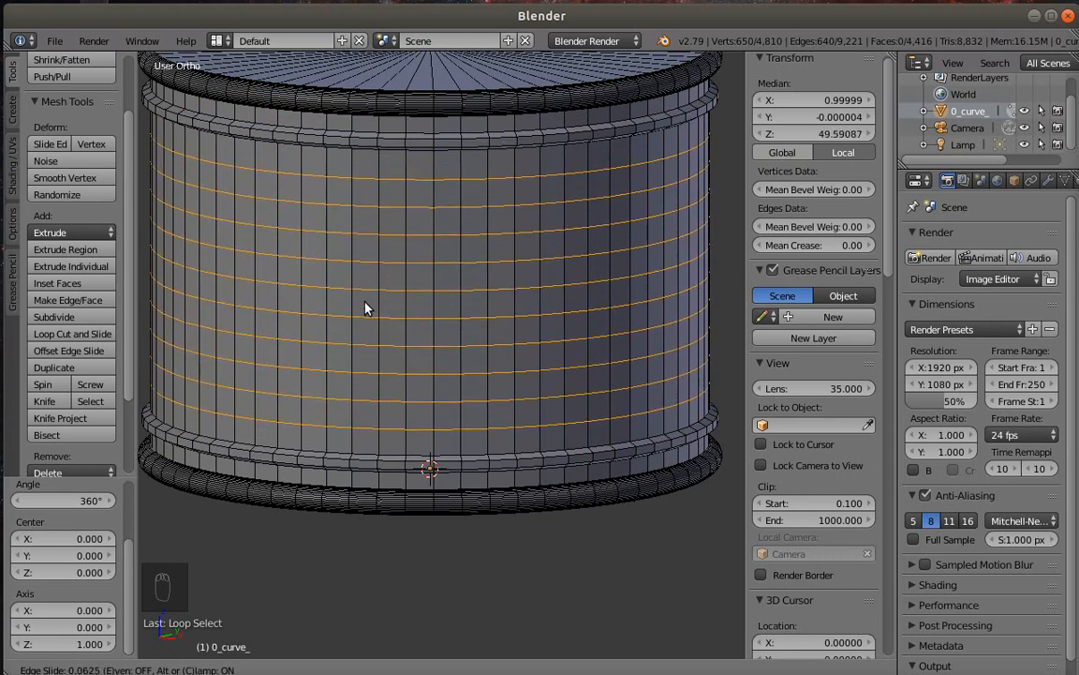
left_click(364, 302)
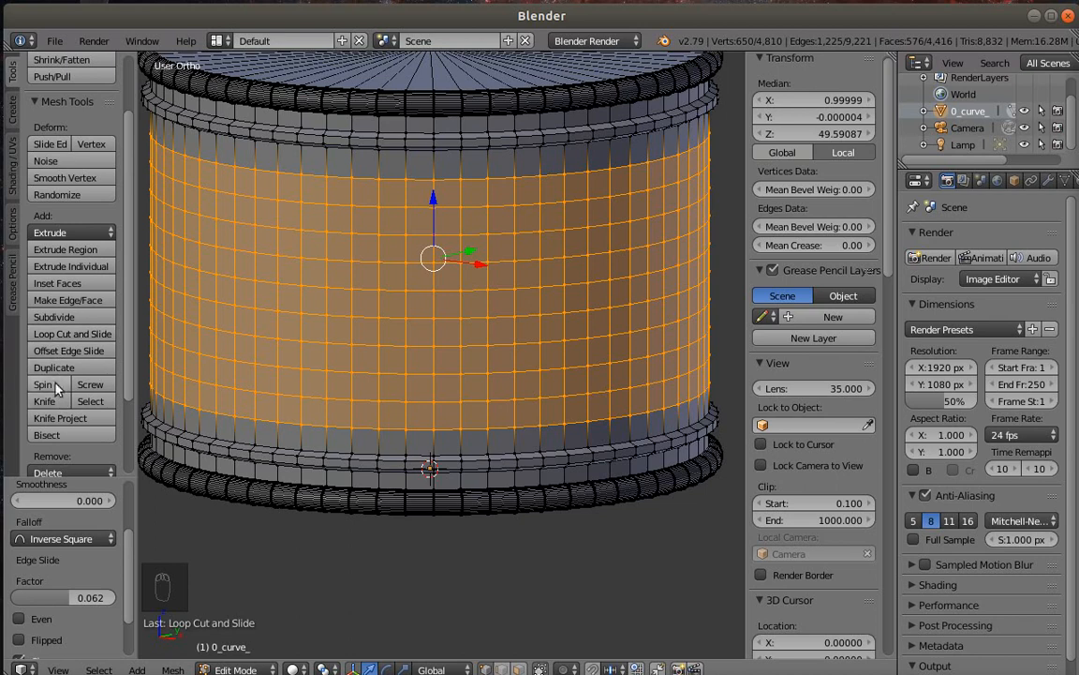
left_click(55, 316)
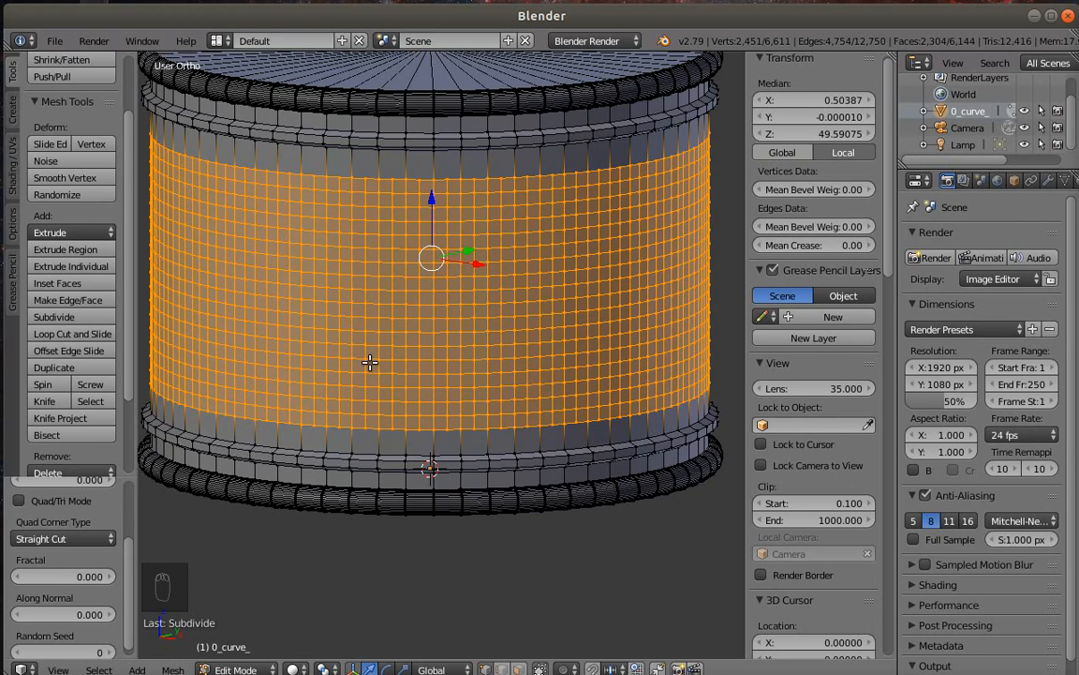
Return to Object Mode and shade the pedestal smooth
key("Tab")
middle_click_drag(402, 359, 324, 369)
left_click(49, 228)
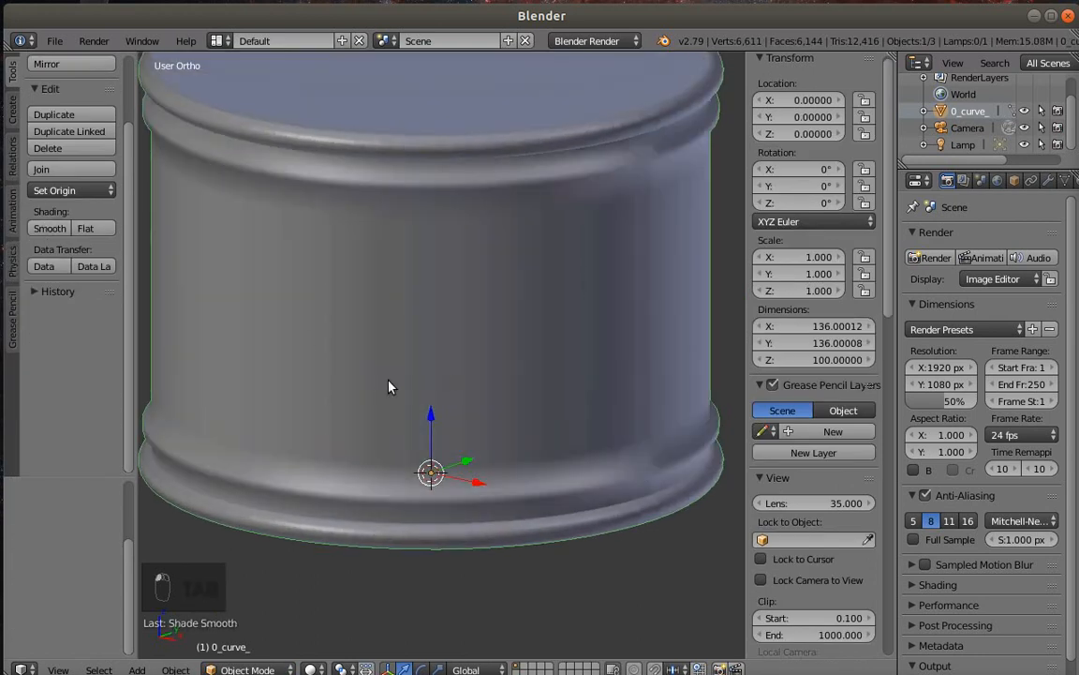
scroll(391, 375, "down", 5)
scroll(379, 361, "up", 4)
mouse_move(378, 354)
middle_mouse_down()
mouse_move(489, 373)
mouse_move(240, 395)
mouse_move(410, 373)
middle_mouse_up()
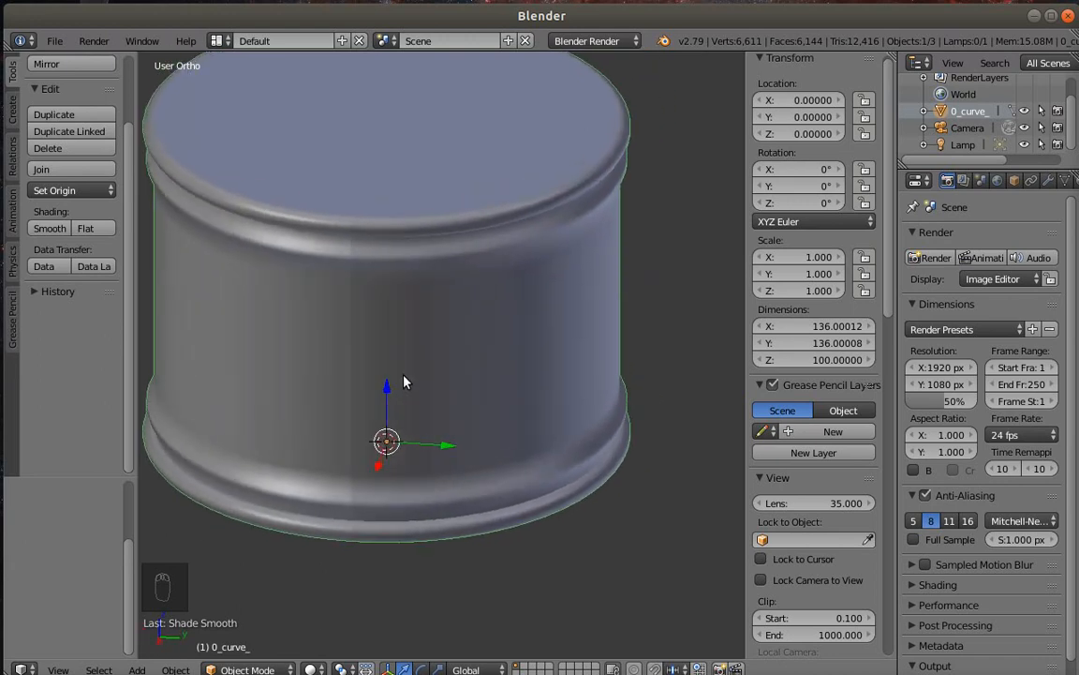
scroll(384, 370, "down", 3)
scroll(234, 300, "up", 2)
scroll(245, 311, "up", 1)
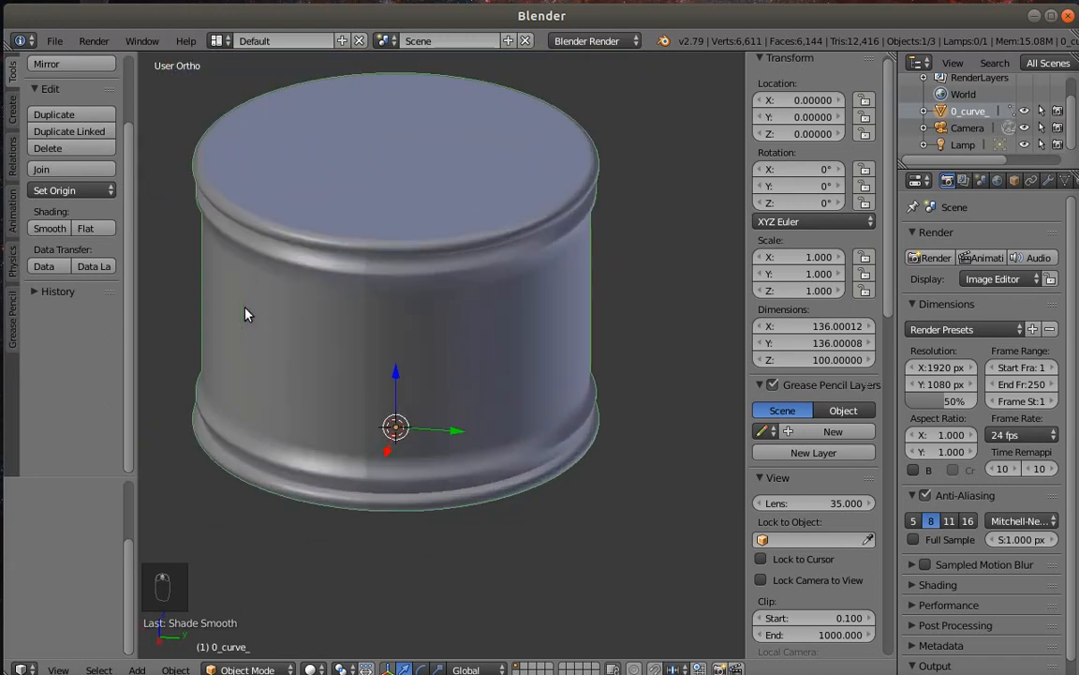
scroll(335, 309, "down", 1)
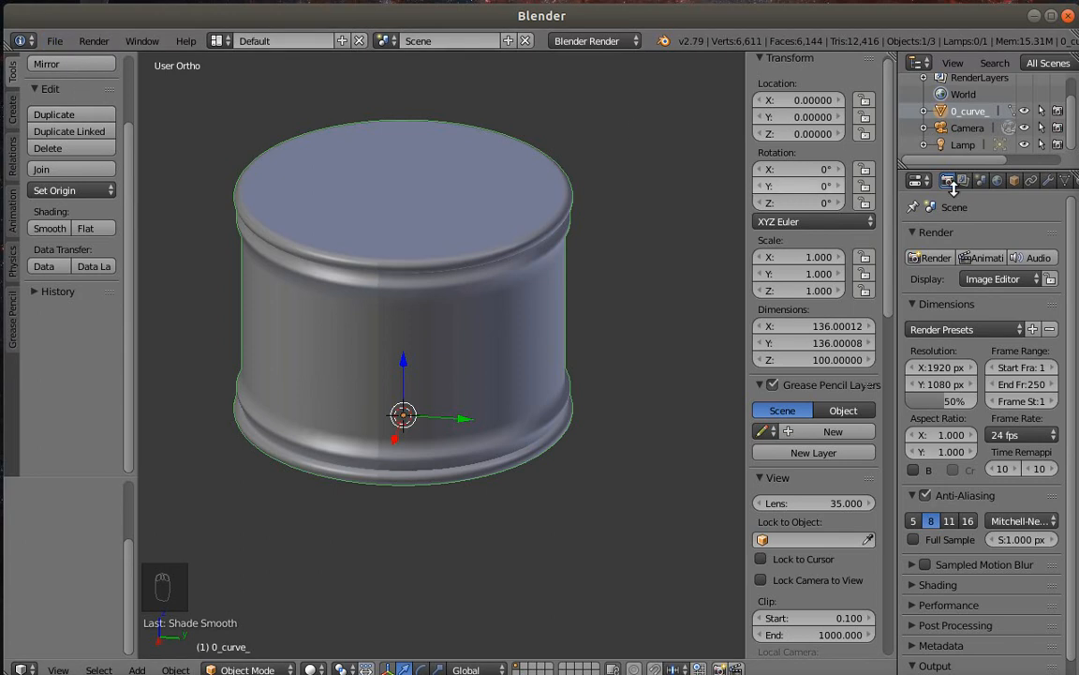
Rename the pedestal object to "podest" and hide it in the viewport
left_click(1015, 180)
left_click(966, 239)
type("po")
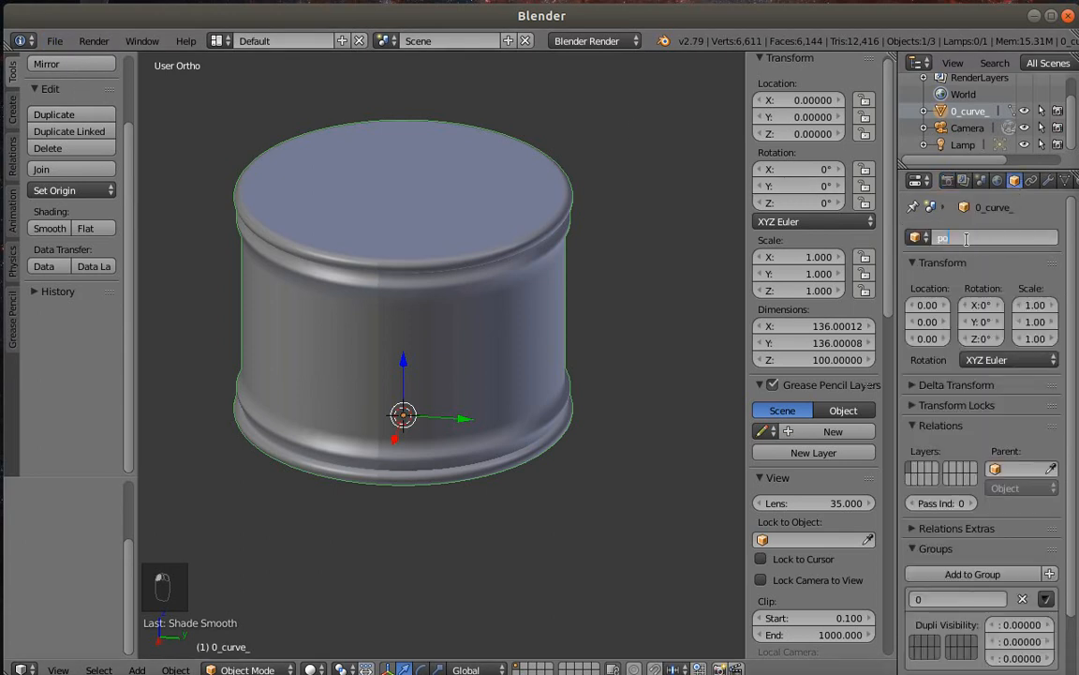
type("dest")
key("Return")
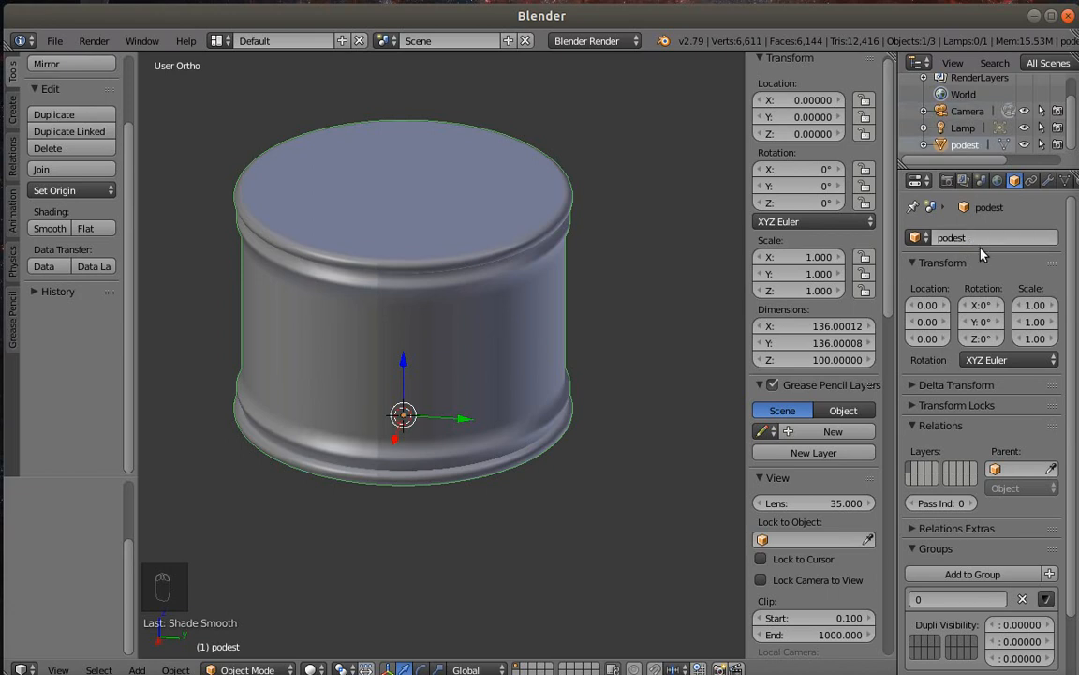
left_click(1024, 145)
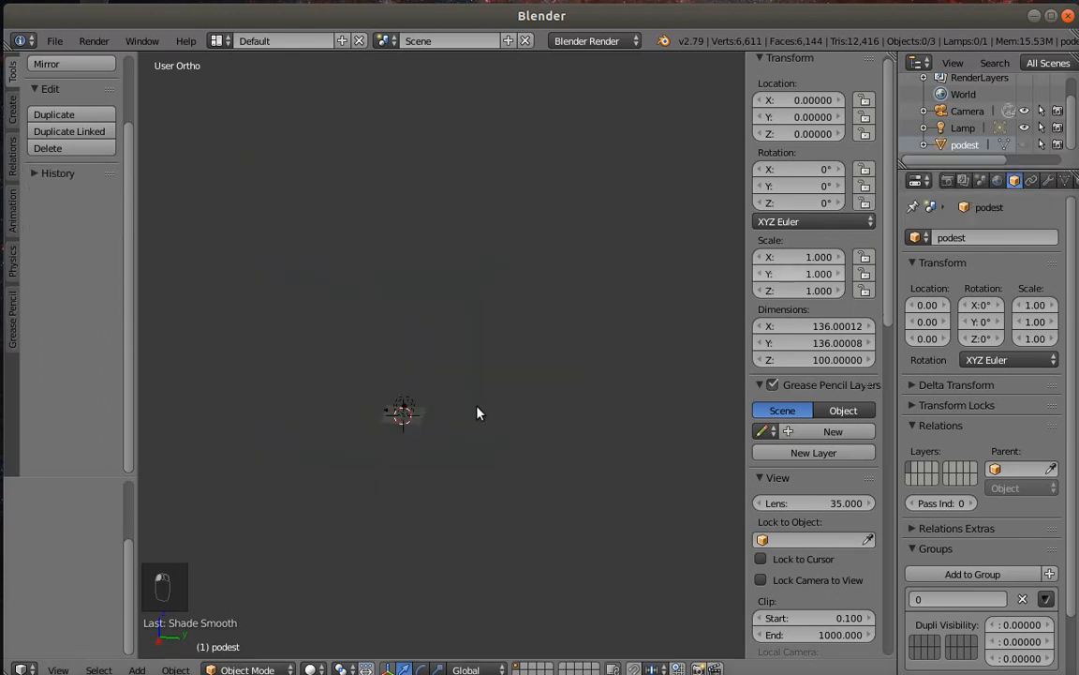
Import the SVG file floraltribal_A_S_voll.svg from the ornament folder
scroll(345, 430, "up", 6)
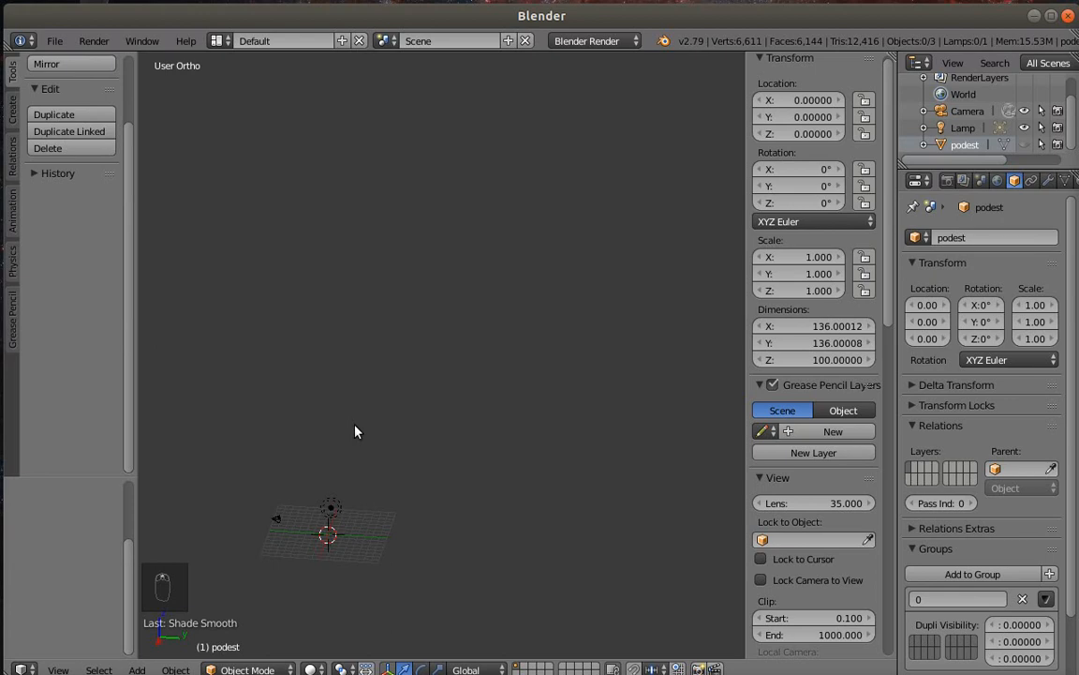
middle_click_drag(356, 430, 435, 303, "shift")
scroll(435, 299, "up", 6)
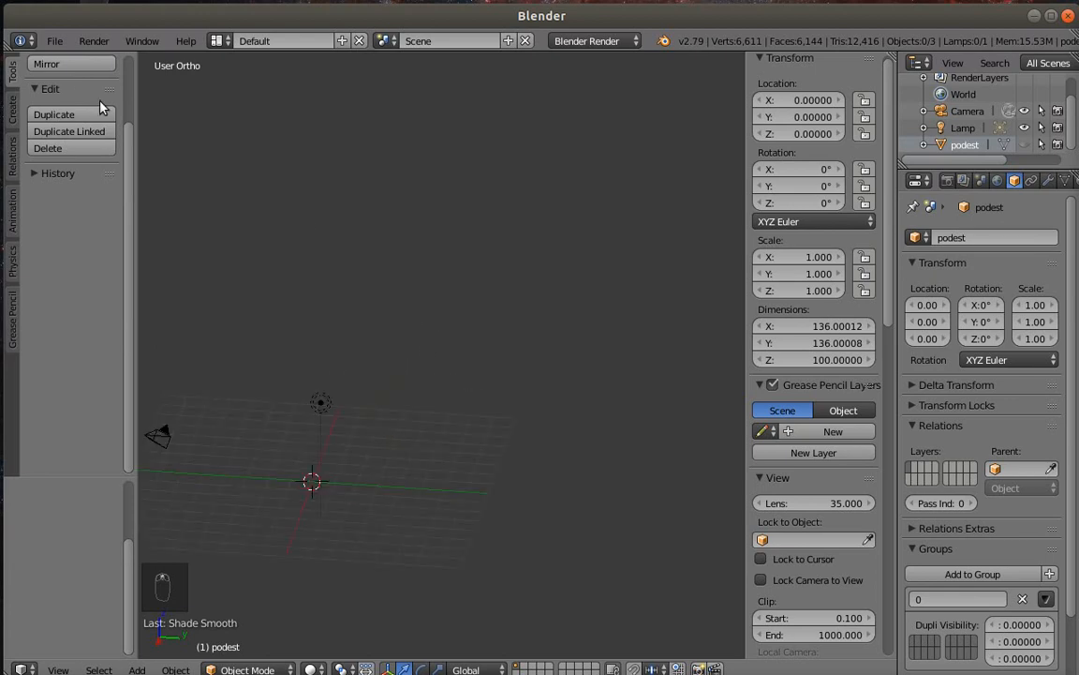
left_click(54, 41)
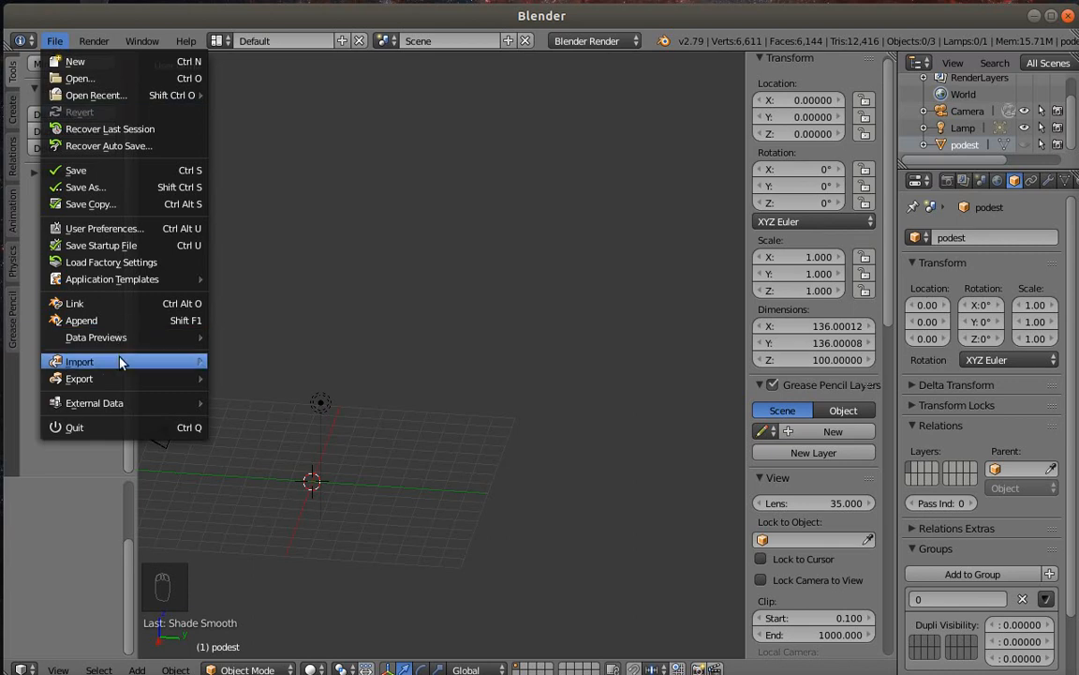
mouse_move(123, 365)
left_click(248, 498)
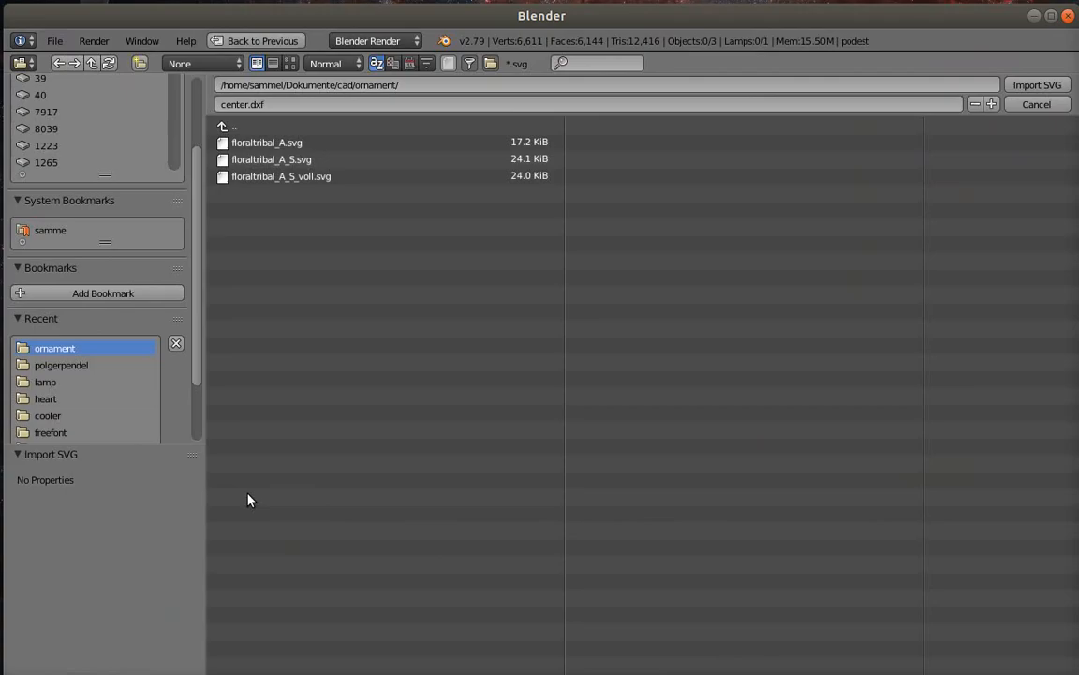
left_click(289, 177)
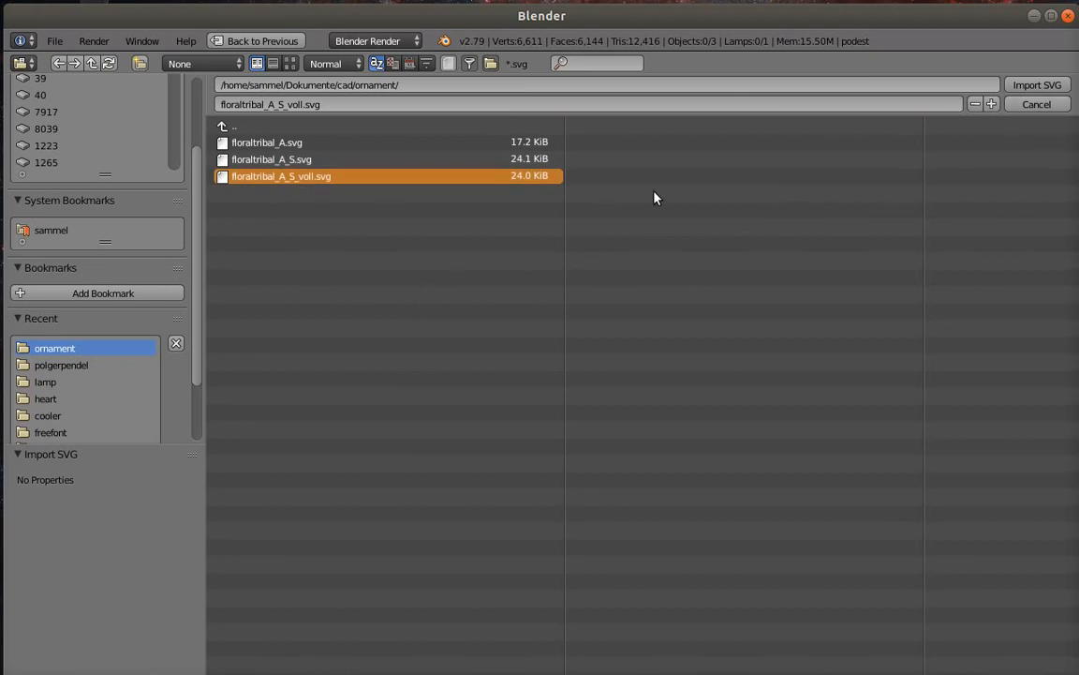
left_click(1030, 85)
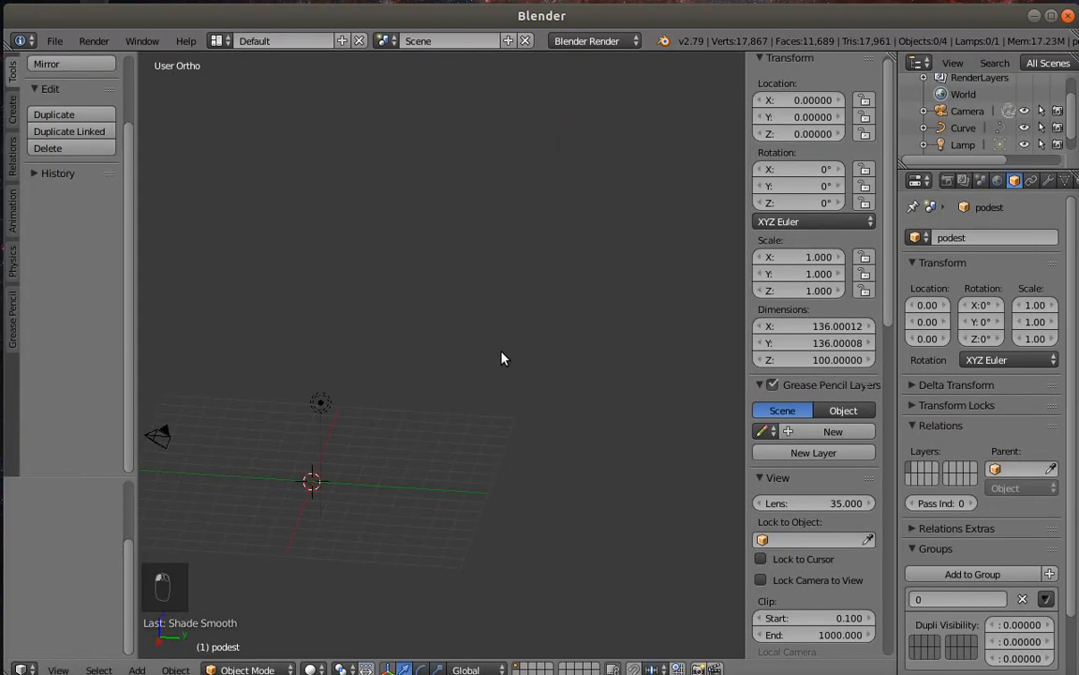
Switch to the top orthographic view and select the tiny imported ornament curve beside the origin
scroll(405, 434, "up", 2)
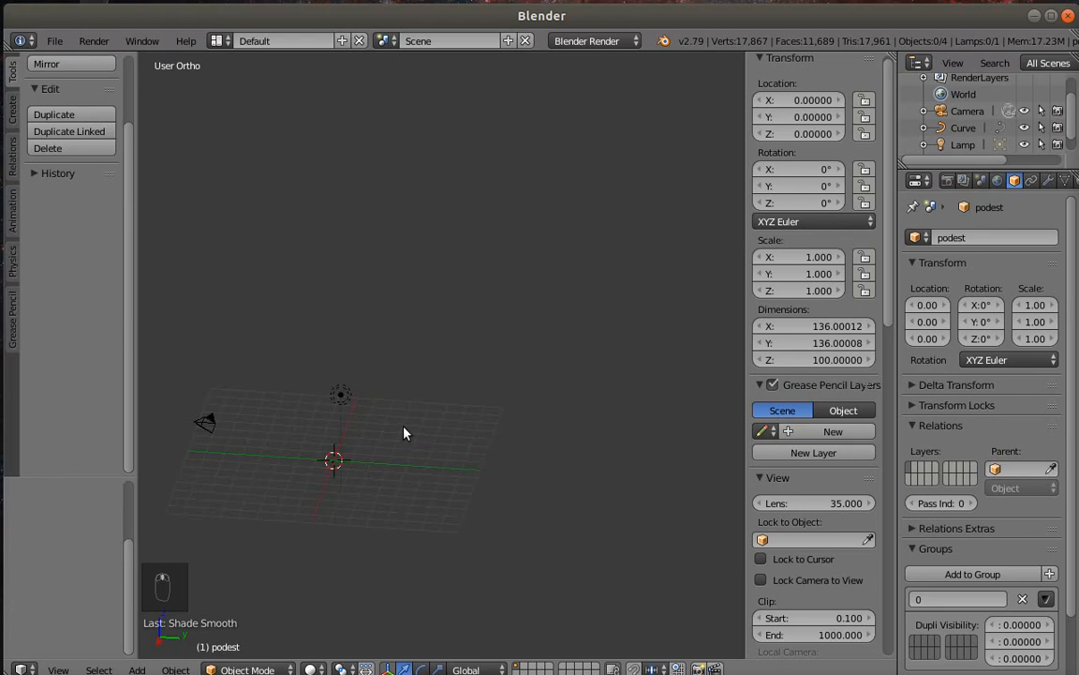
key("KP_7")
key("KP_5")
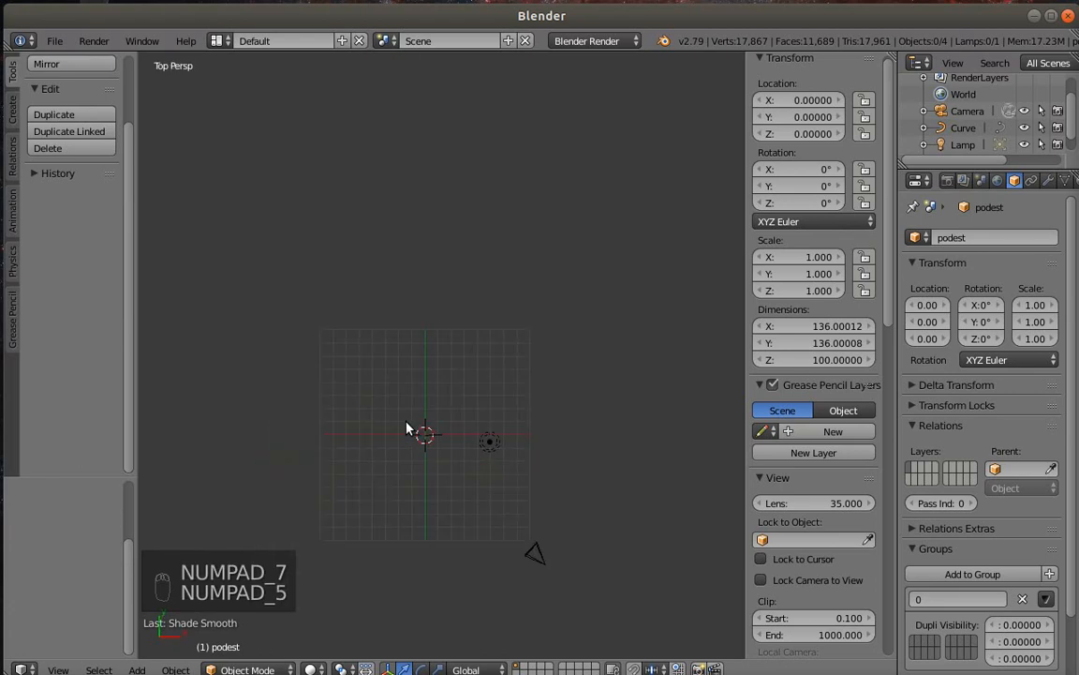
key("KP_5")
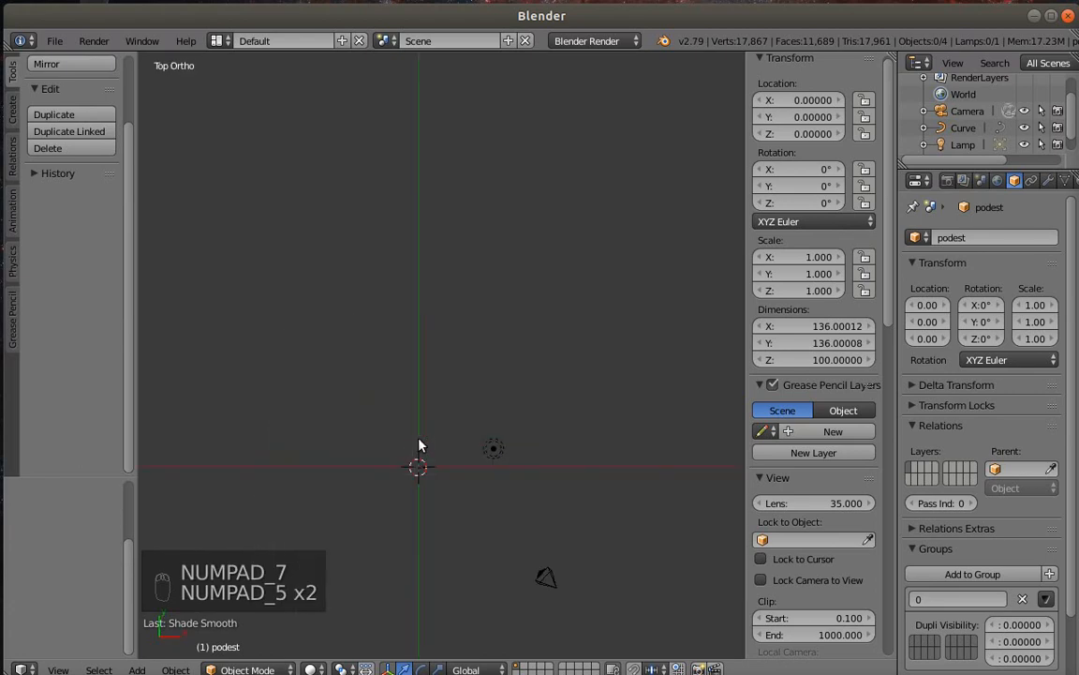
scroll(428, 512, "up", 3)
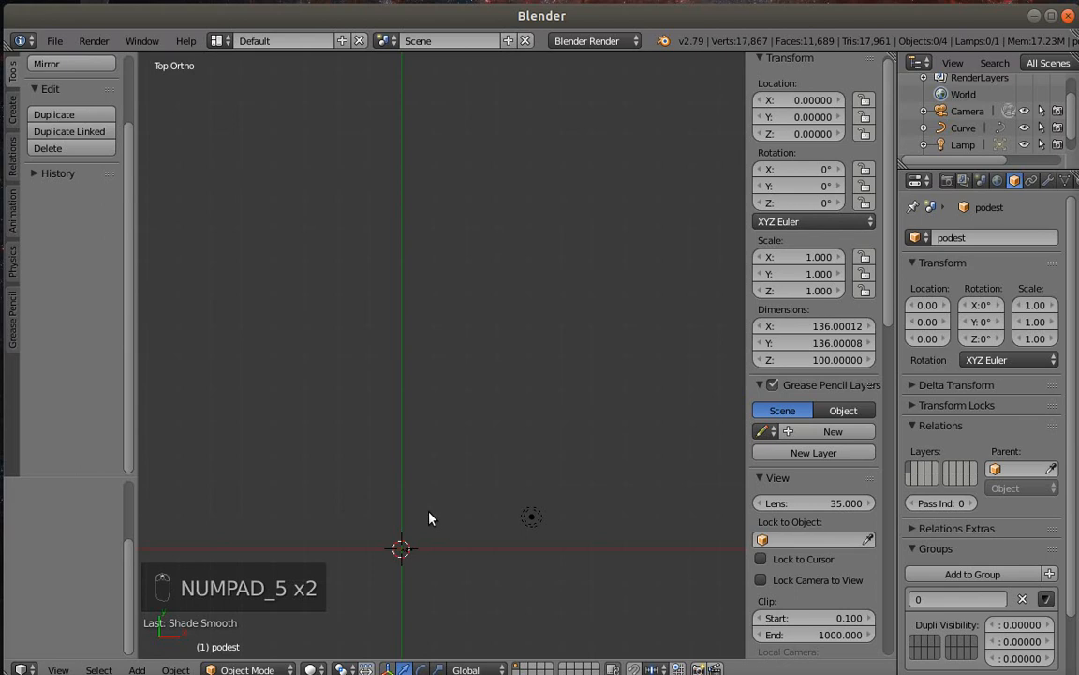
middle_click_drag(428, 512, 426, 242, "shift")
scroll(425, 241, "up", 6)
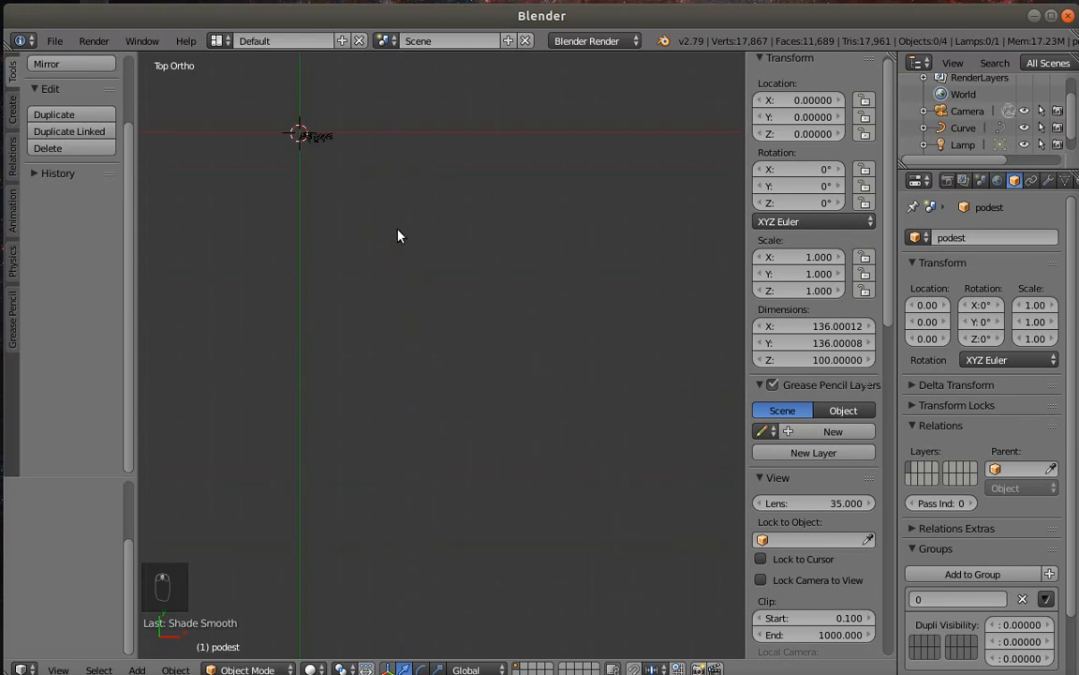
right_click(322, 143)
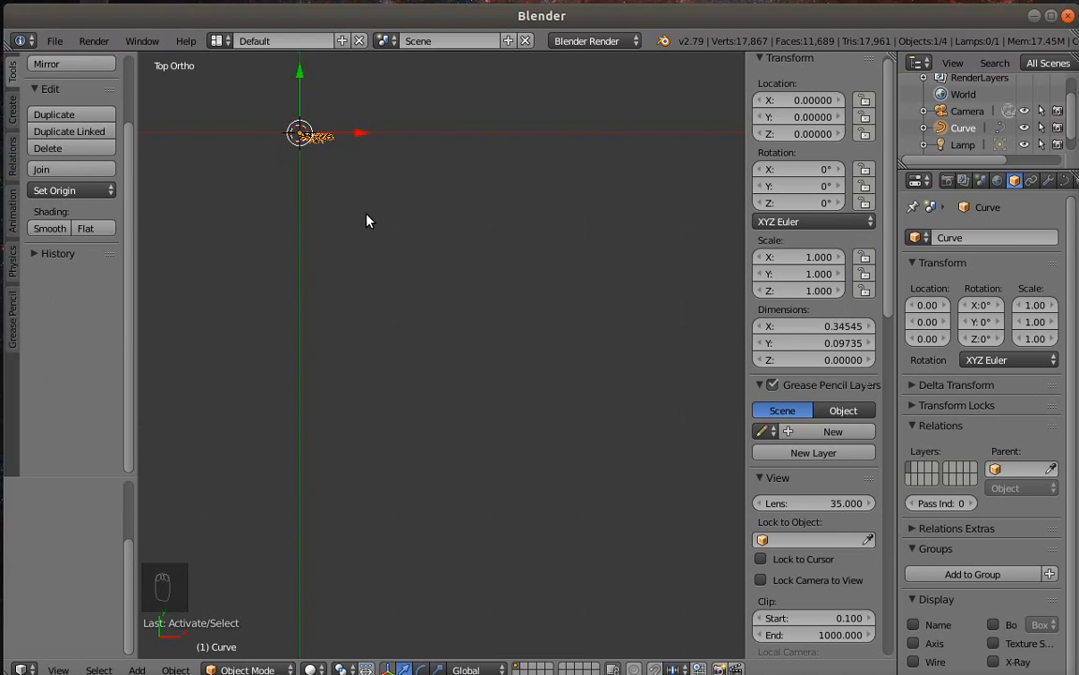
Scale the imported ornament curve up uniformly about 25 times, to about 8.7 units wide
key("s")
left_click(640, 576)
key("s")
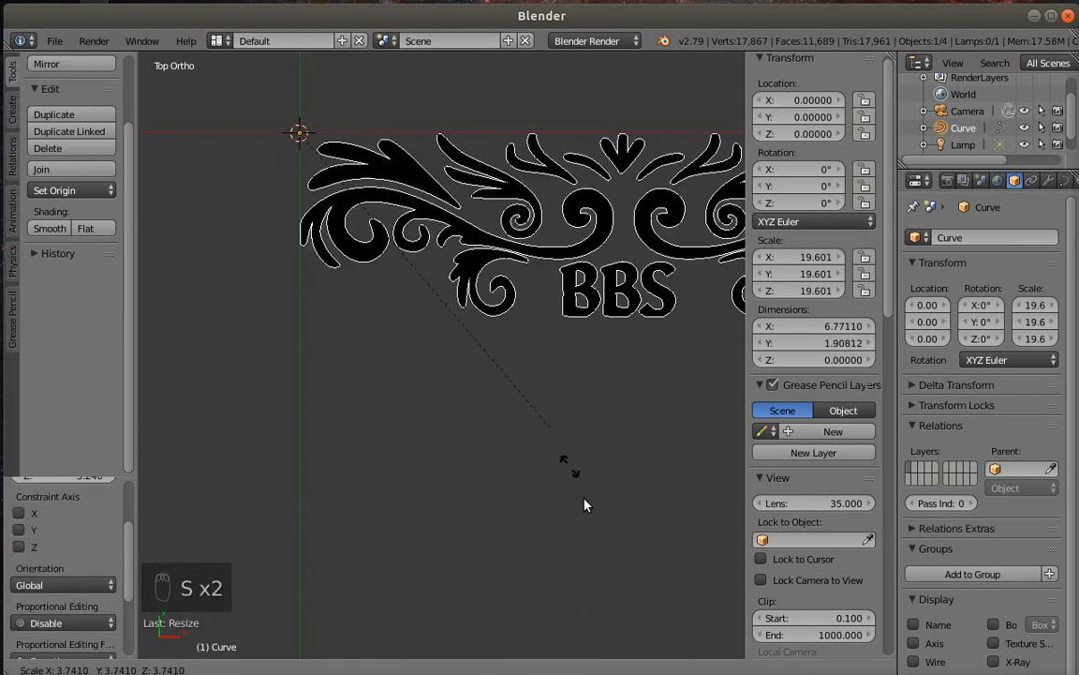
left_click(546, 487)
Keep scaling the ornament uniformly until it is about 195 units wide and about 55 units high
scroll(539, 478, "down", 5)
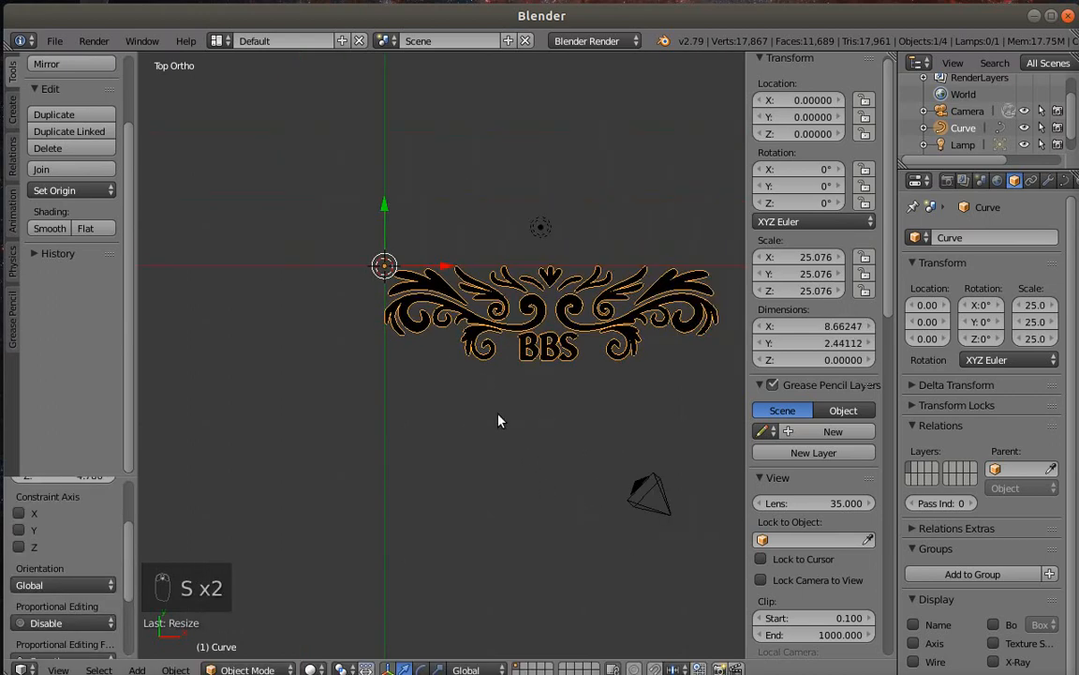
scroll(496, 417, "down", 1)
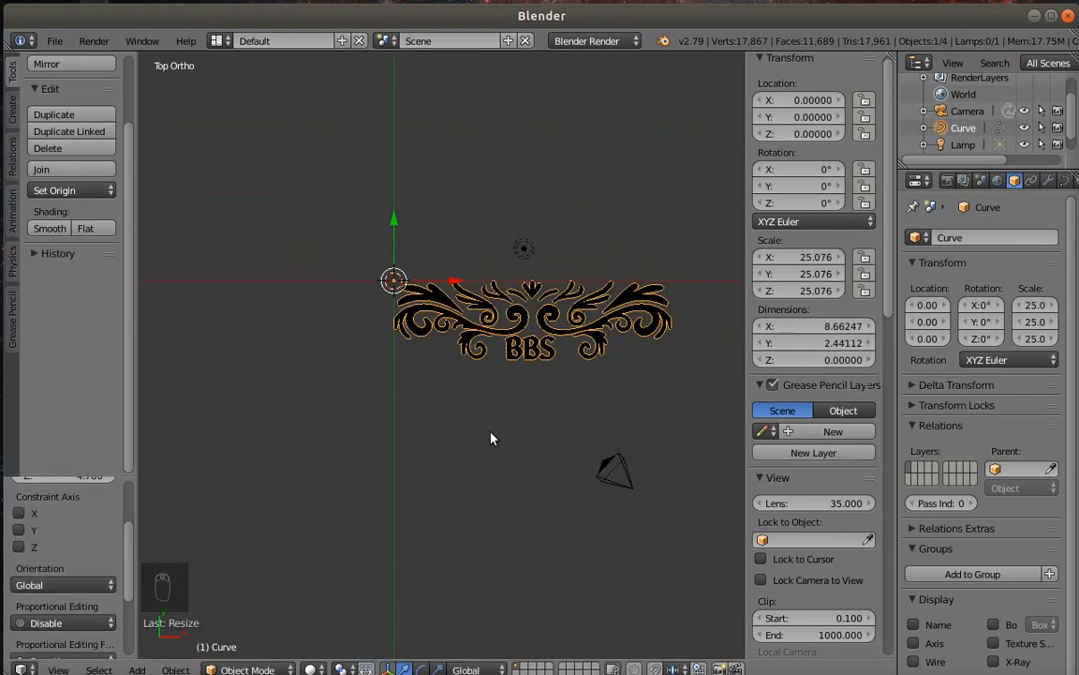
scroll(487, 426, "down", 5)
key("s")
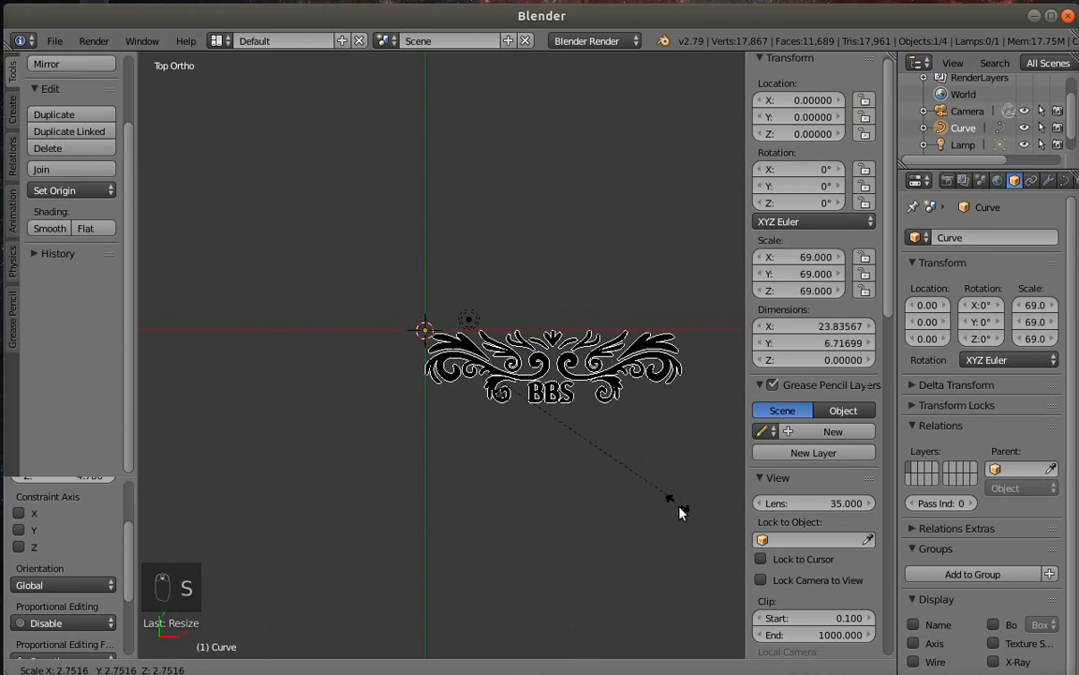
left_click(682, 514)
scroll(484, 466, "down", 4)
key("s")
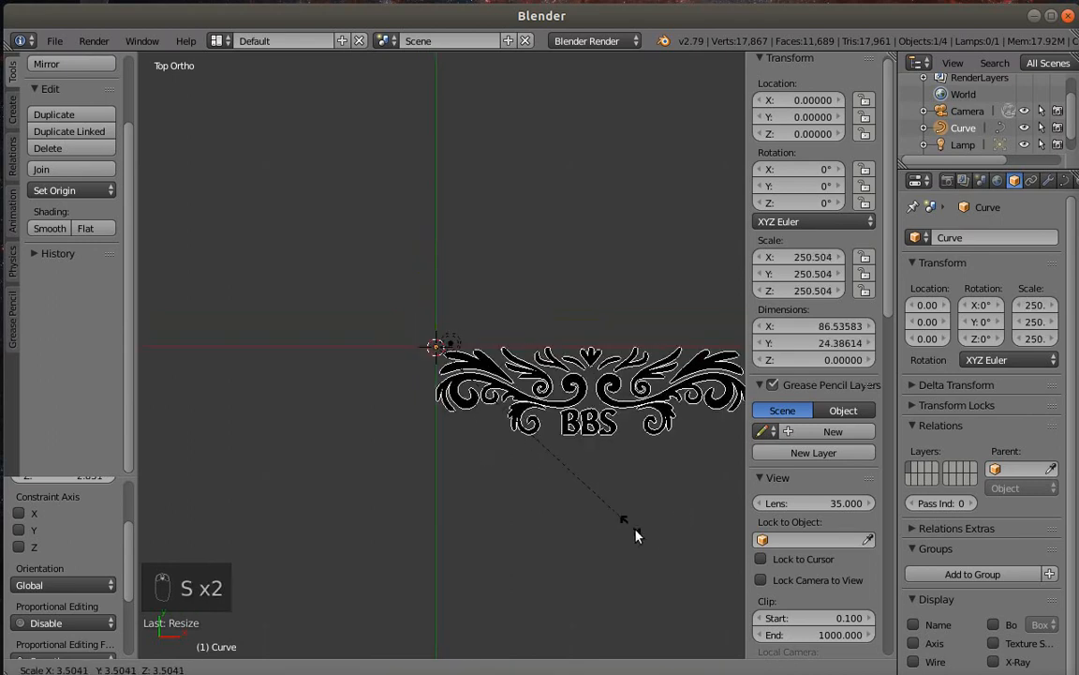
left_click(595, 520)
scroll(513, 467, "down", 7)
key("s")
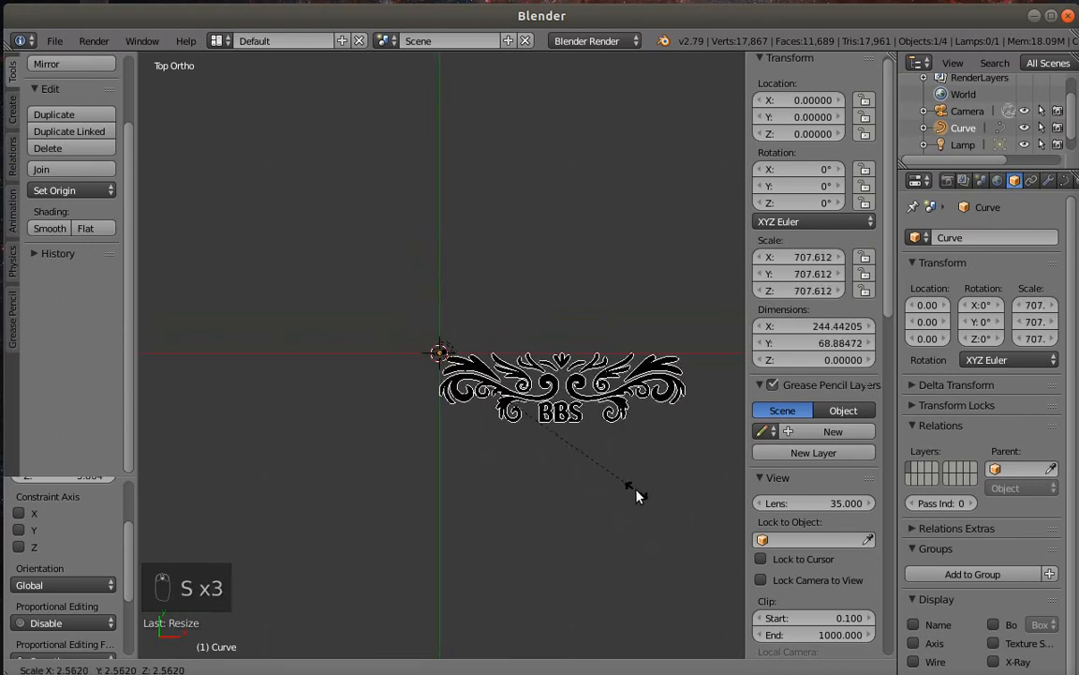
left_click(532, 493)
scroll(509, 485, "down", 5)
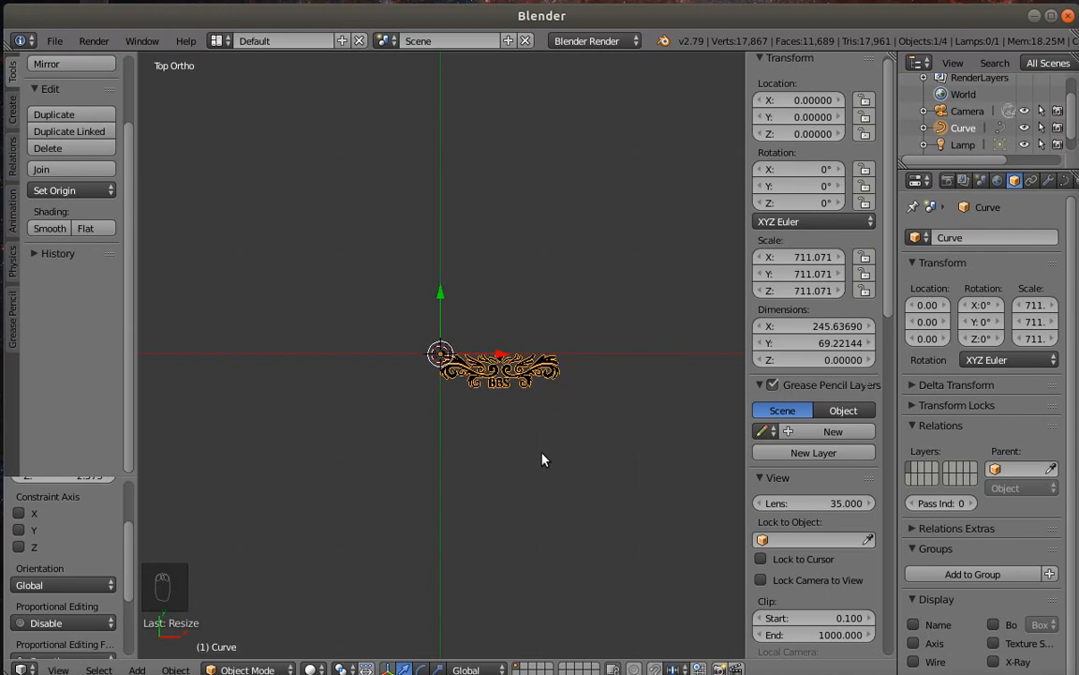
key("s")
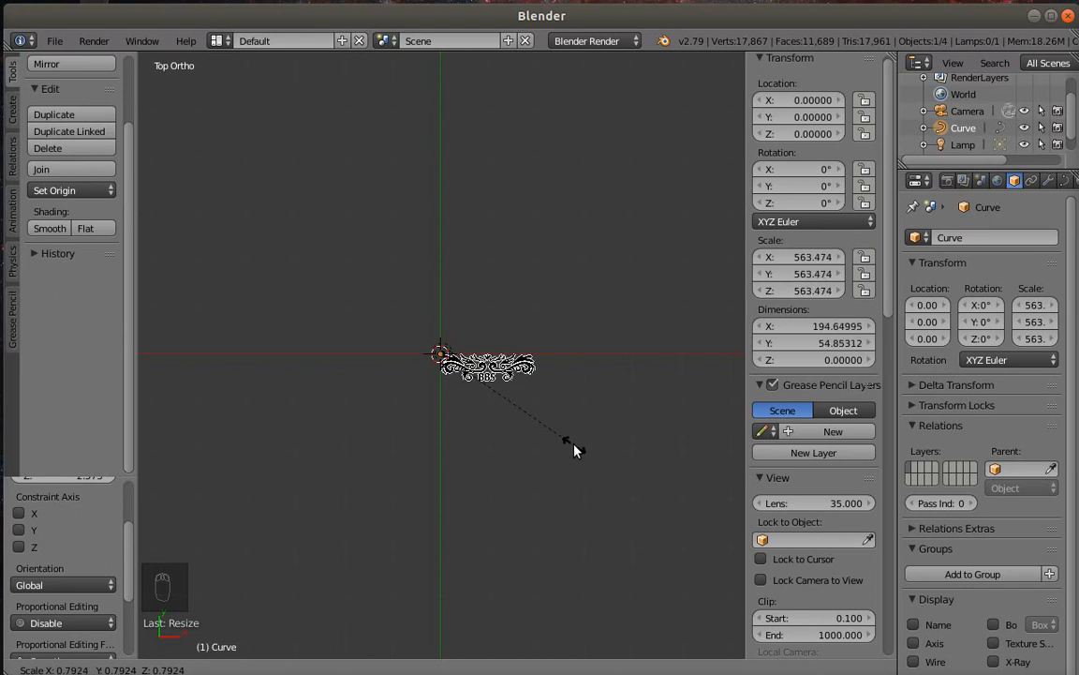
left_click(575, 451)
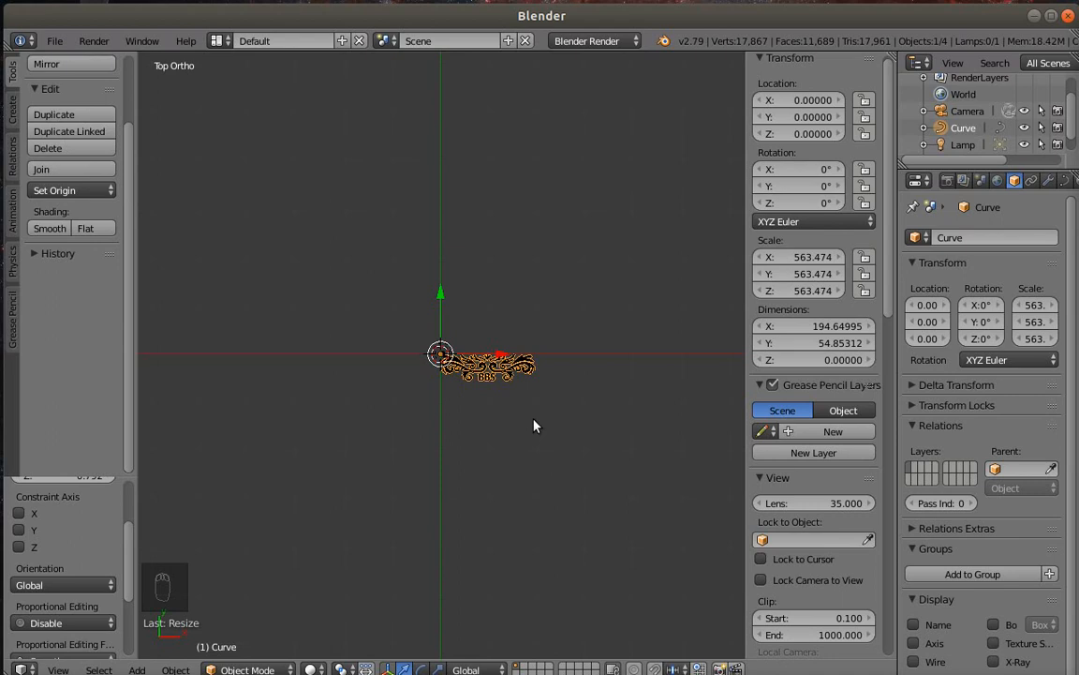
Change the diffuse color of the ornament's SVGMat.001 material from black to a bright green
scroll(528, 412, "up", 4)
middle_click_drag(557, 430, 448, 391, "shift")
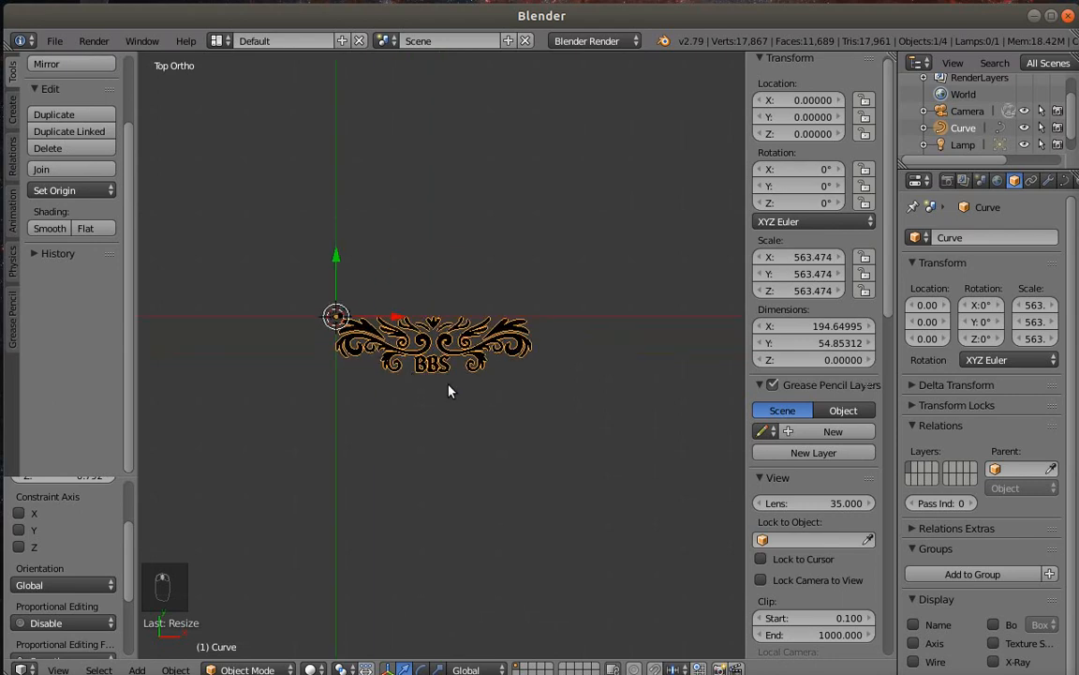
scroll(436, 379, "up", 4)
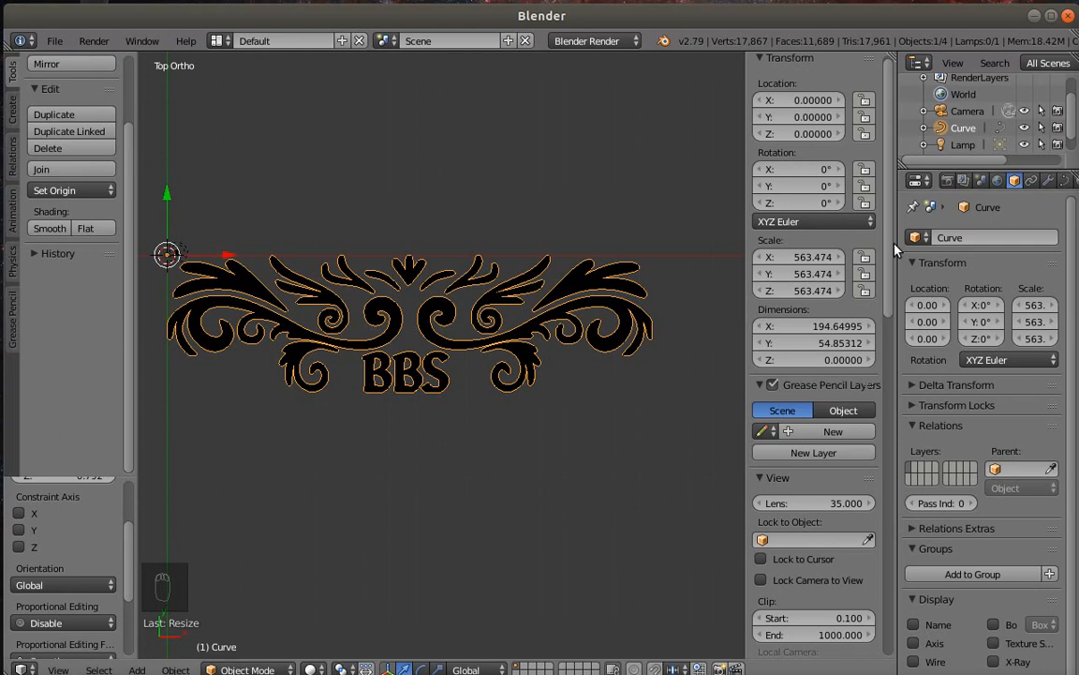
left_click_drag(894, 250, 865, 245)
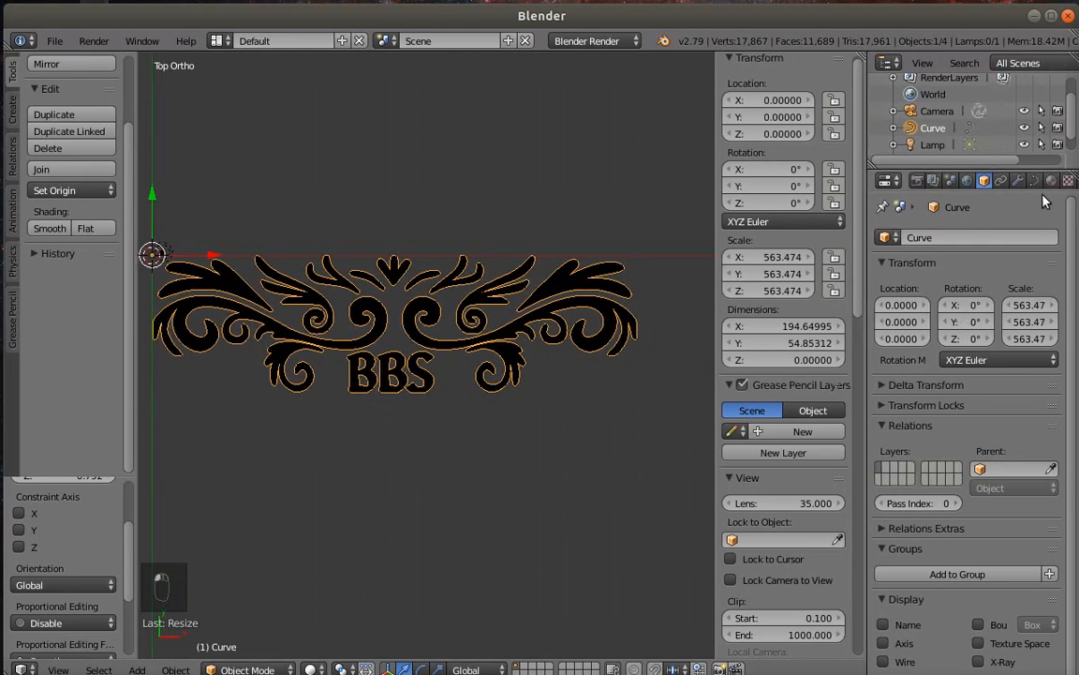
left_click(1050, 180)
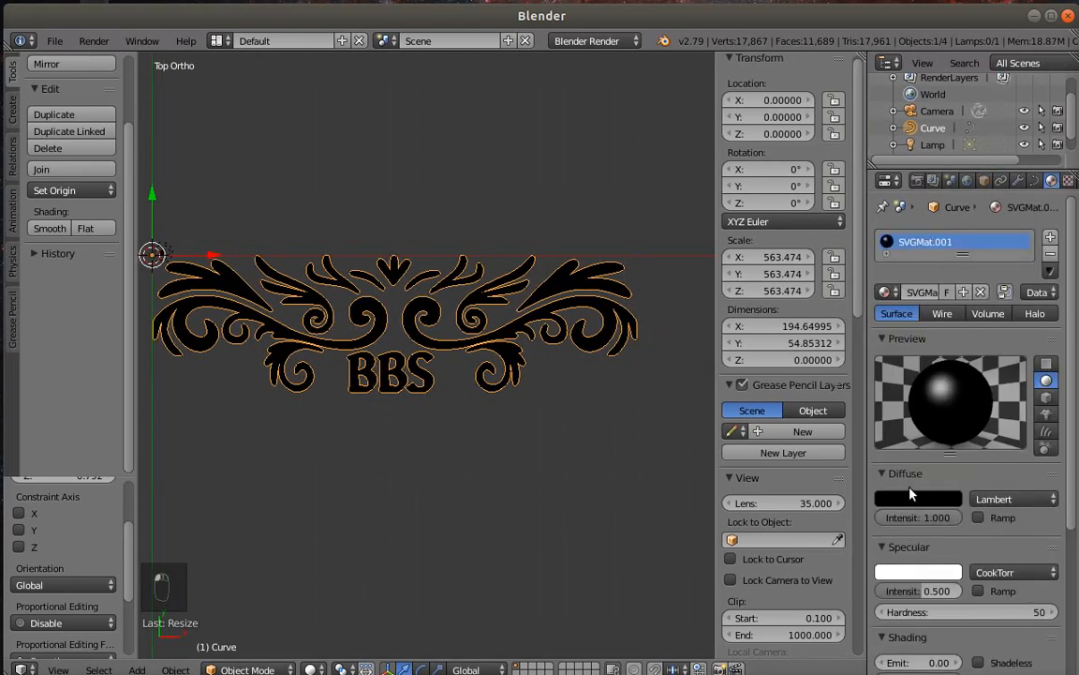
left_click(934, 501)
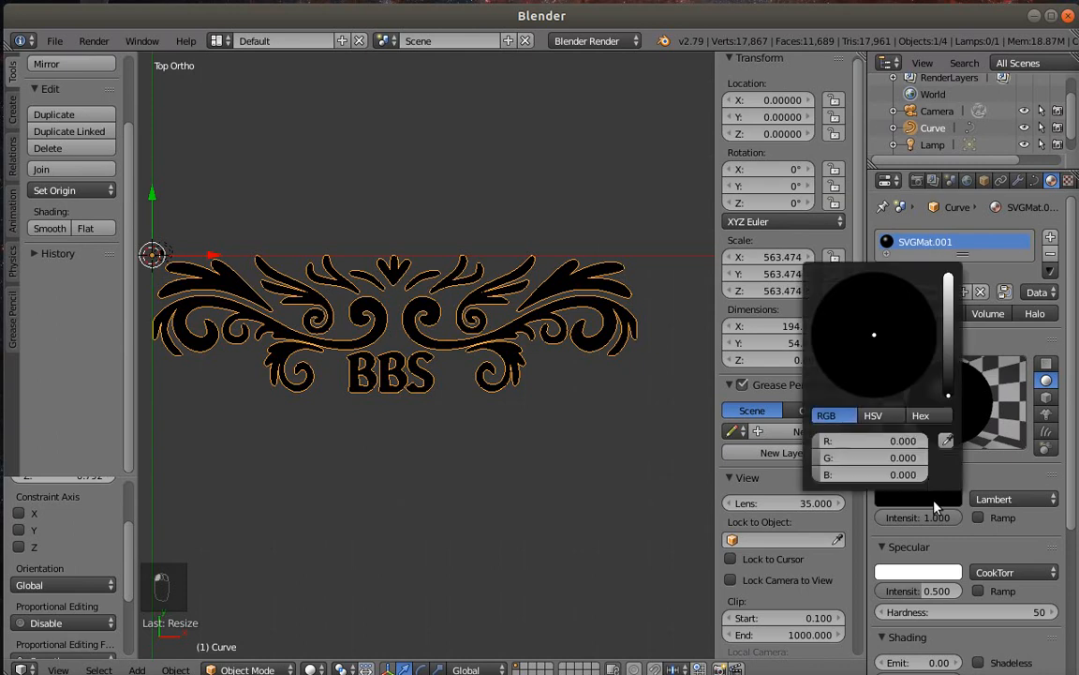
left_click_drag(948, 395, 949, 281)
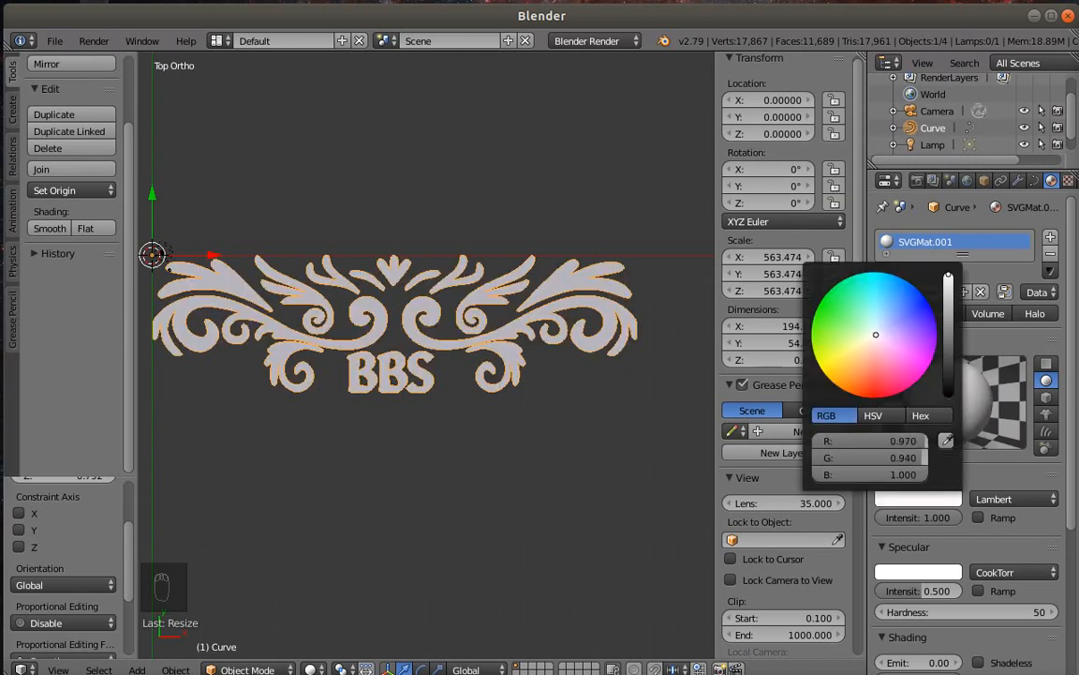
left_click_drag(880, 337, 833, 313)
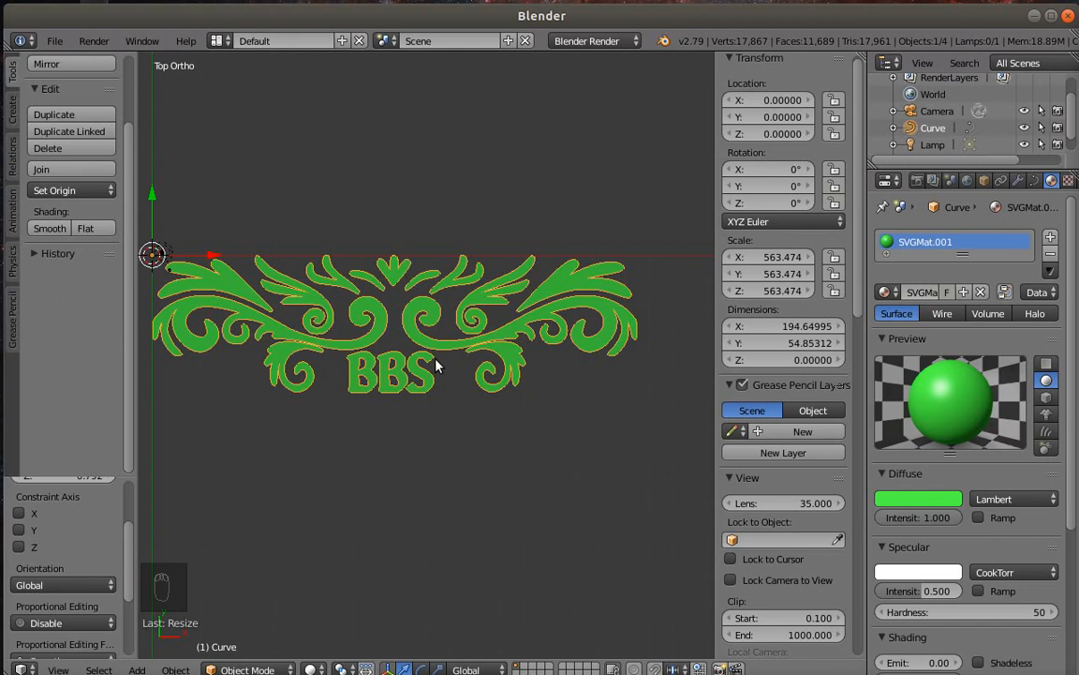
Give the ornament curve a bevel depth of 0.001 in its curve geometry settings
scroll(435, 365, "up", 5)
middle_click_drag(489, 581, 549, 483)
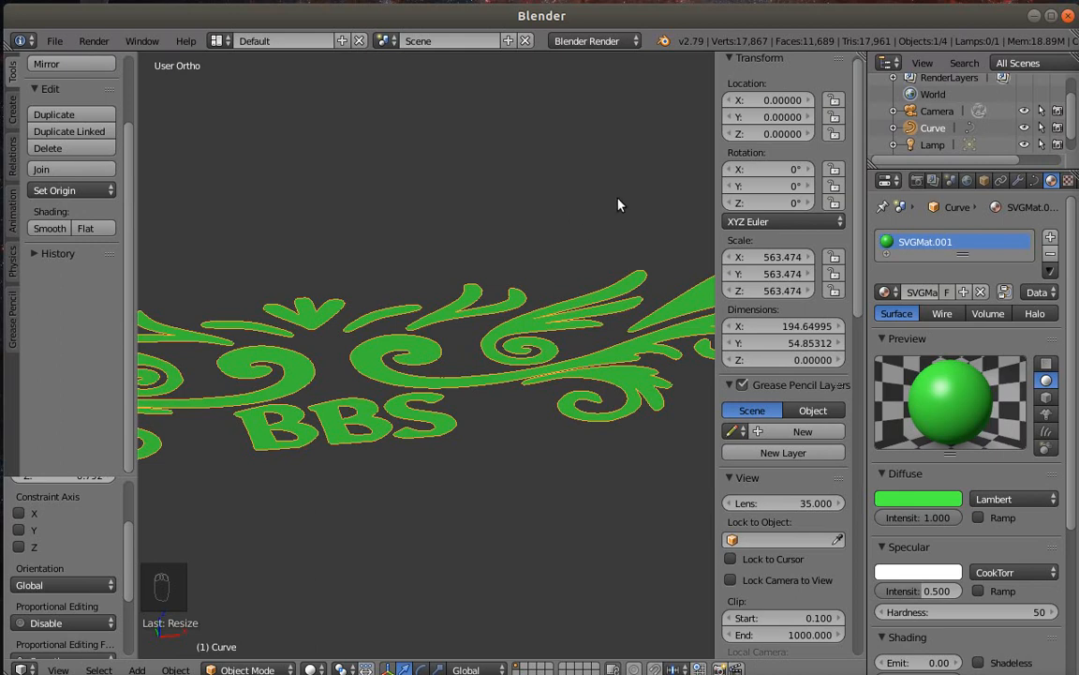
left_click(1034, 181)
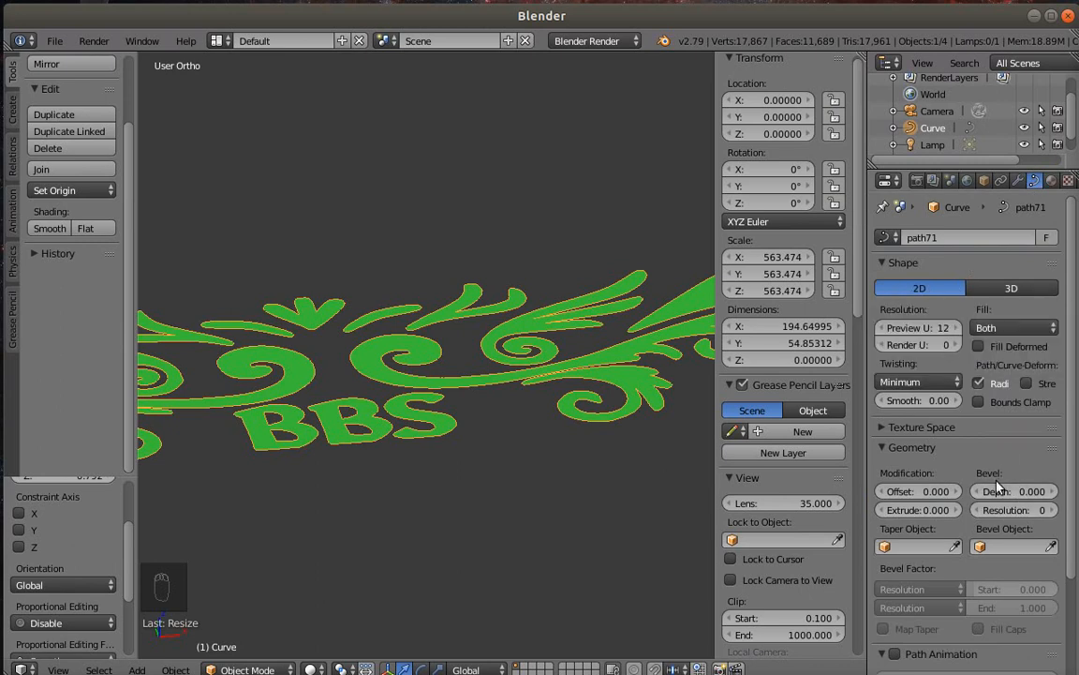
left_click(1055, 492)
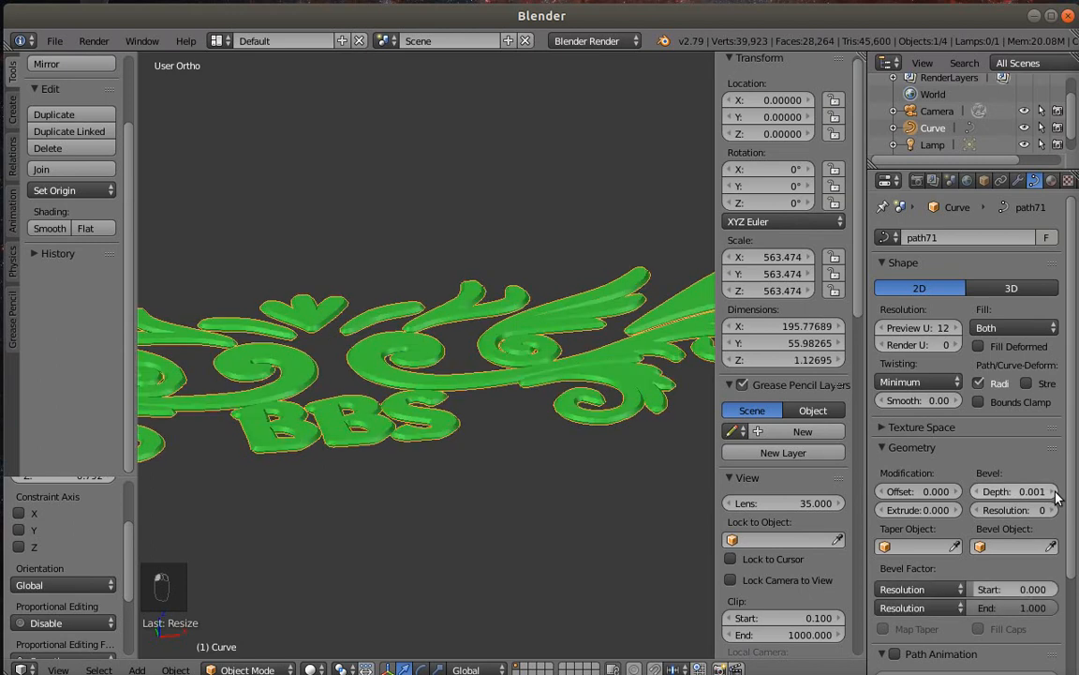
scroll(356, 446, "up", 5)
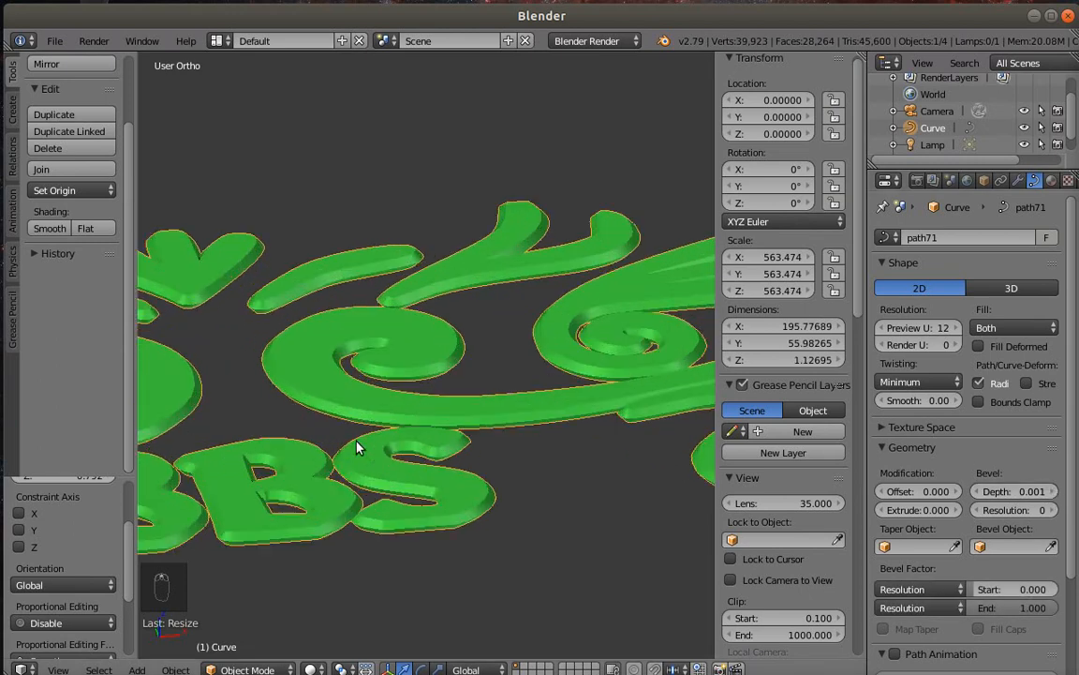
middle_click_drag(367, 450, 393, 523)
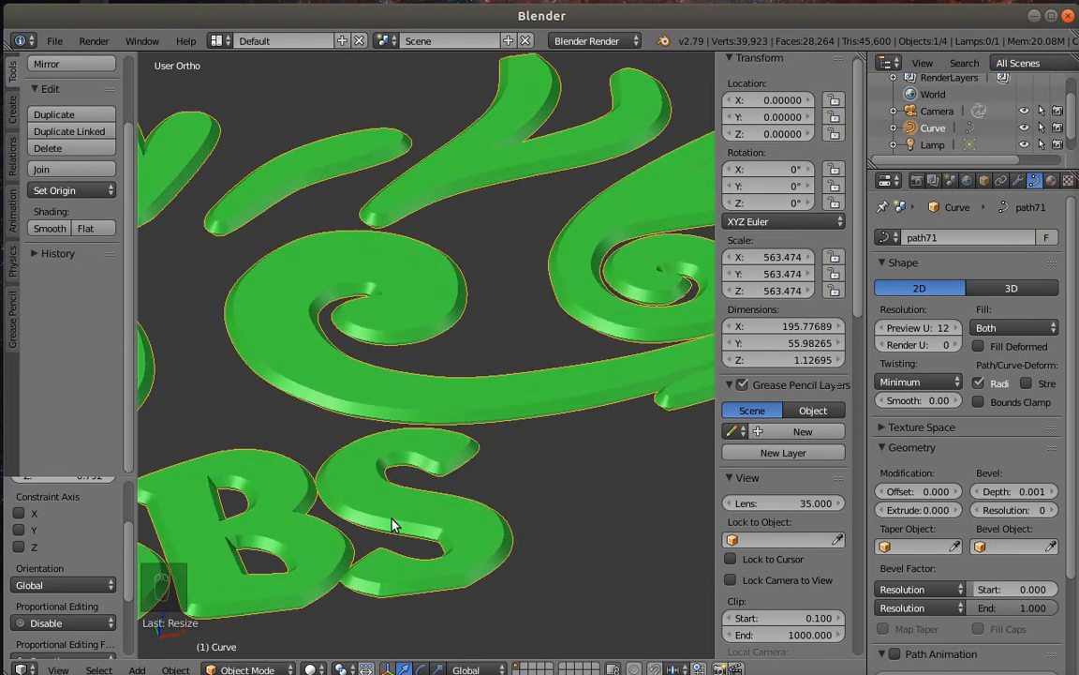
Set the ornament curve's fill mode to Front so that only its front side is closed
left_click(1015, 328)
left_click(986, 271)
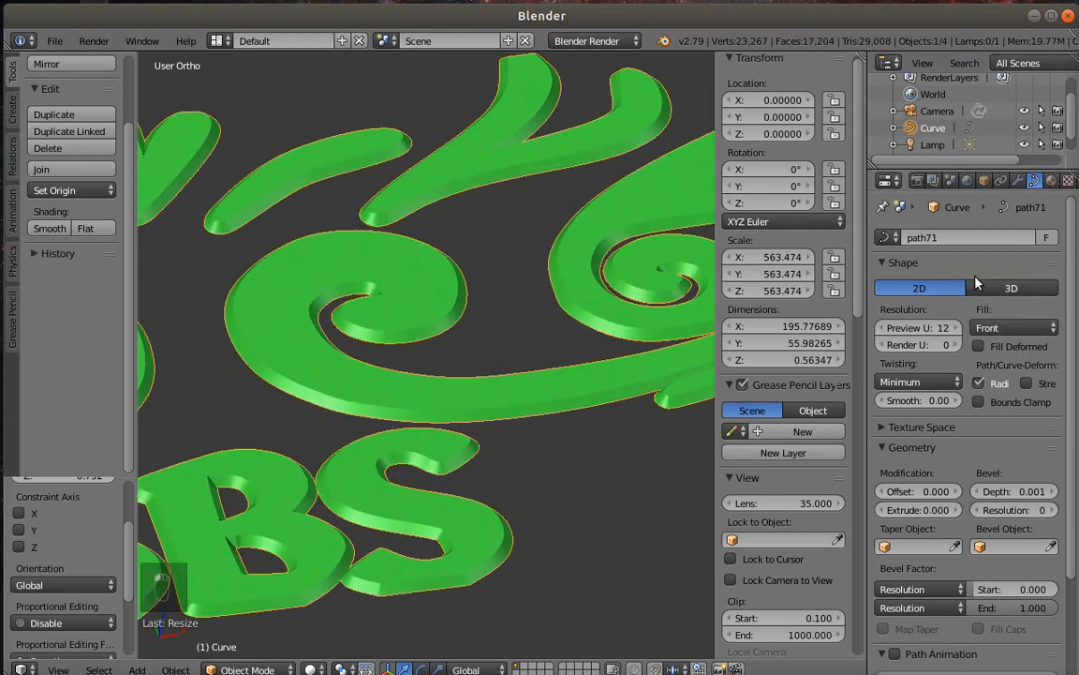
middle_click_drag(537, 392, 522, 455)
scroll(506, 453, "down", 2)
scroll(412, 445, "down", 3)
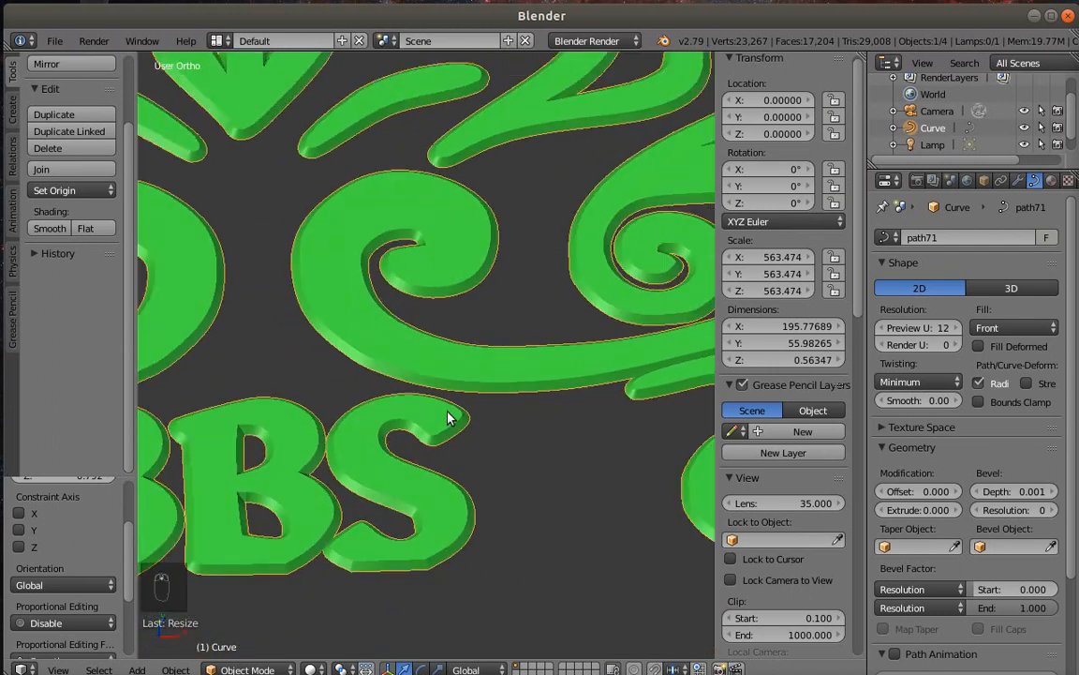
scroll(448, 419, "up", 3)
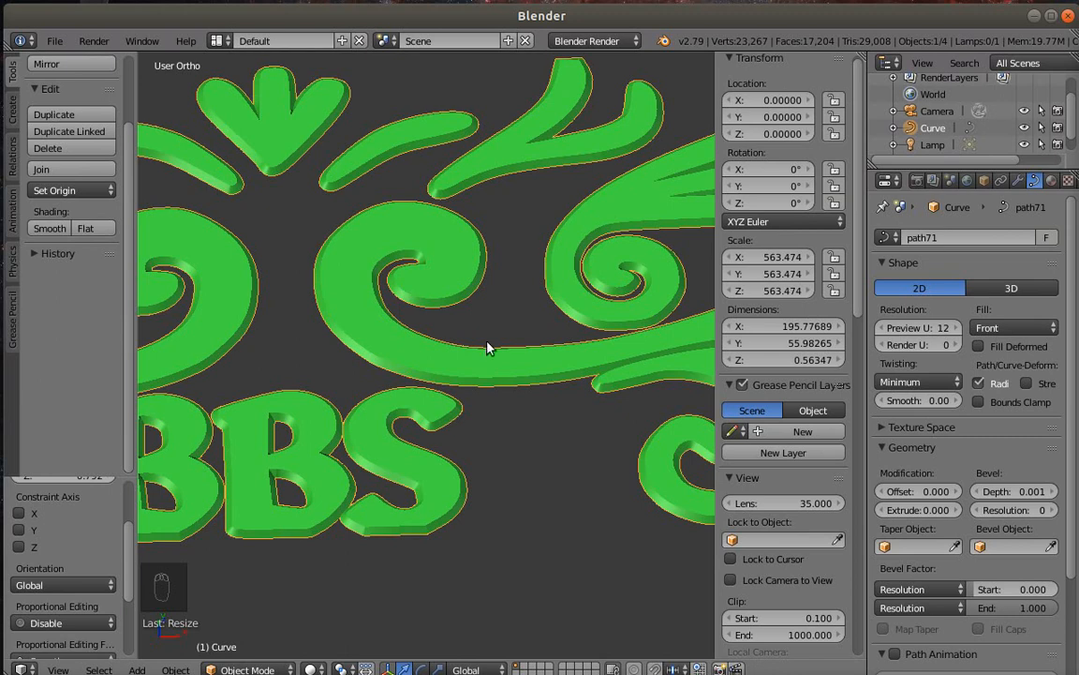
scroll(436, 367, "down", 2)
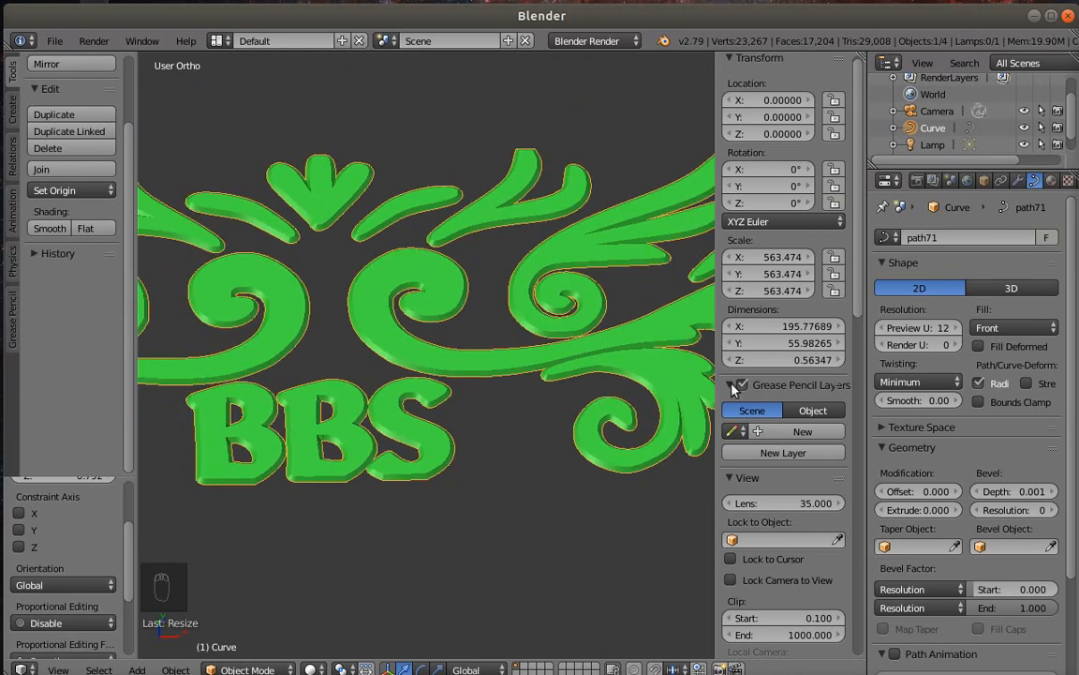
Set the ornament's Z dimension to 3 and inspect its sloped edges from the side
left_click(785, 360)
type("3")
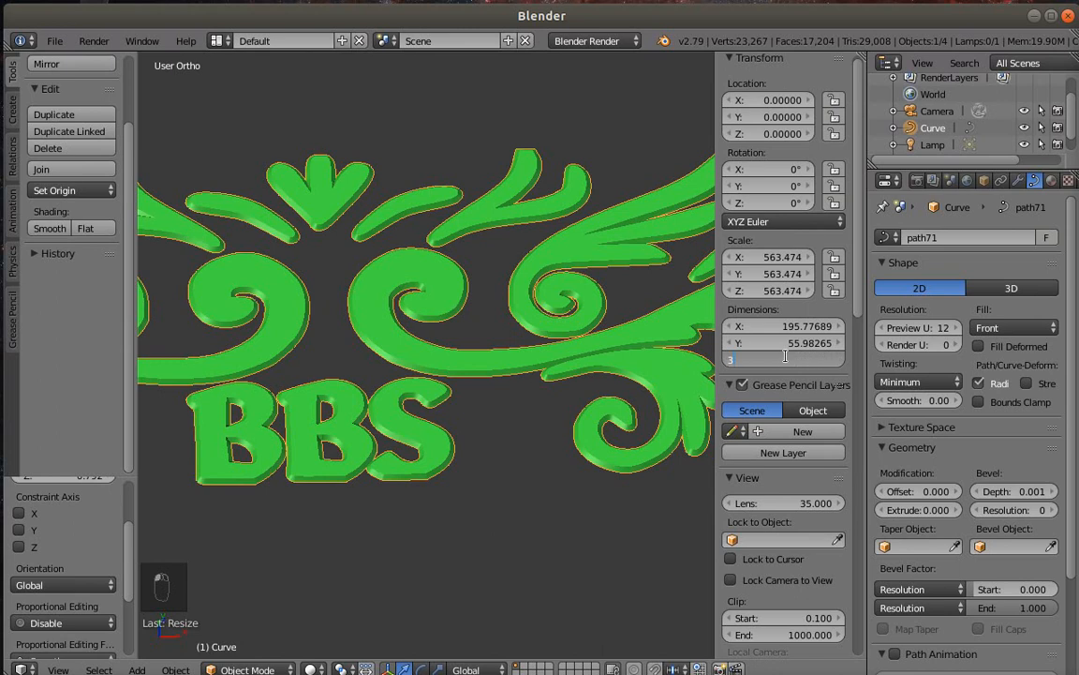
key("Return")
middle_click_drag(482, 510, 483, 400)
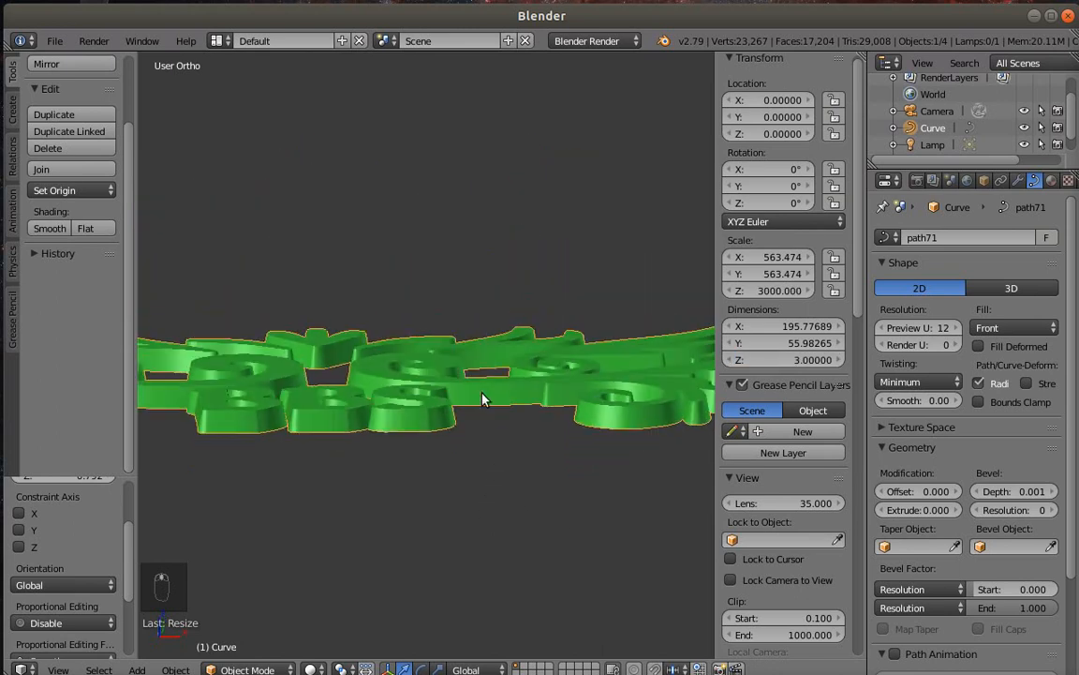
scroll(399, 429, "up", 5)
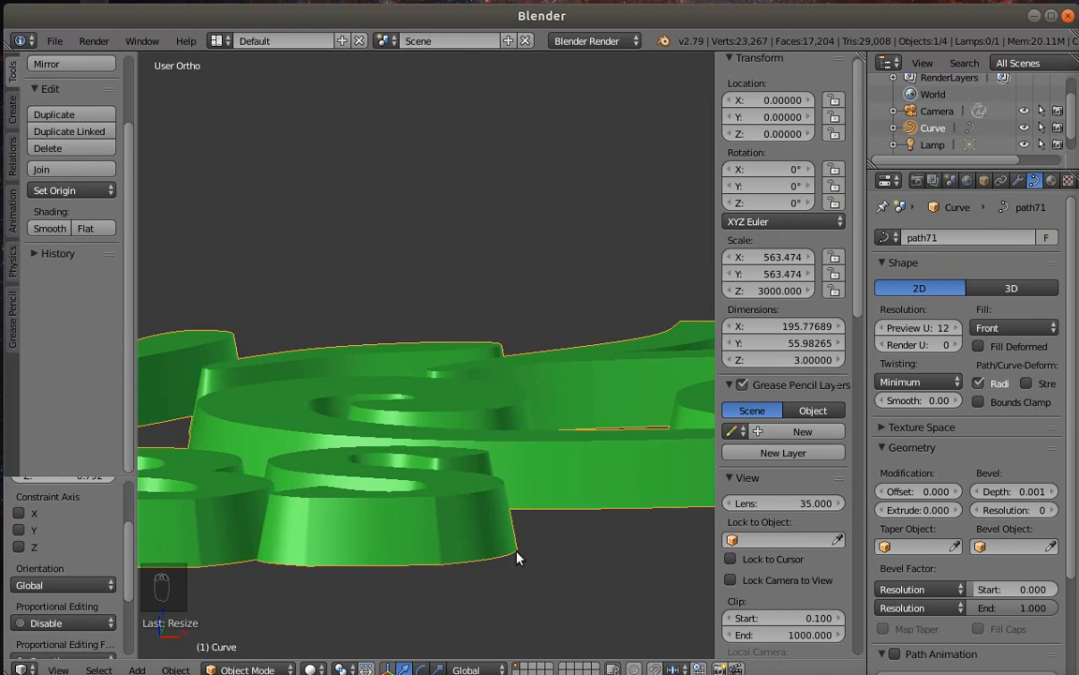
scroll(487, 513, "down", 2)
middle_click_drag(480, 499, 482, 536)
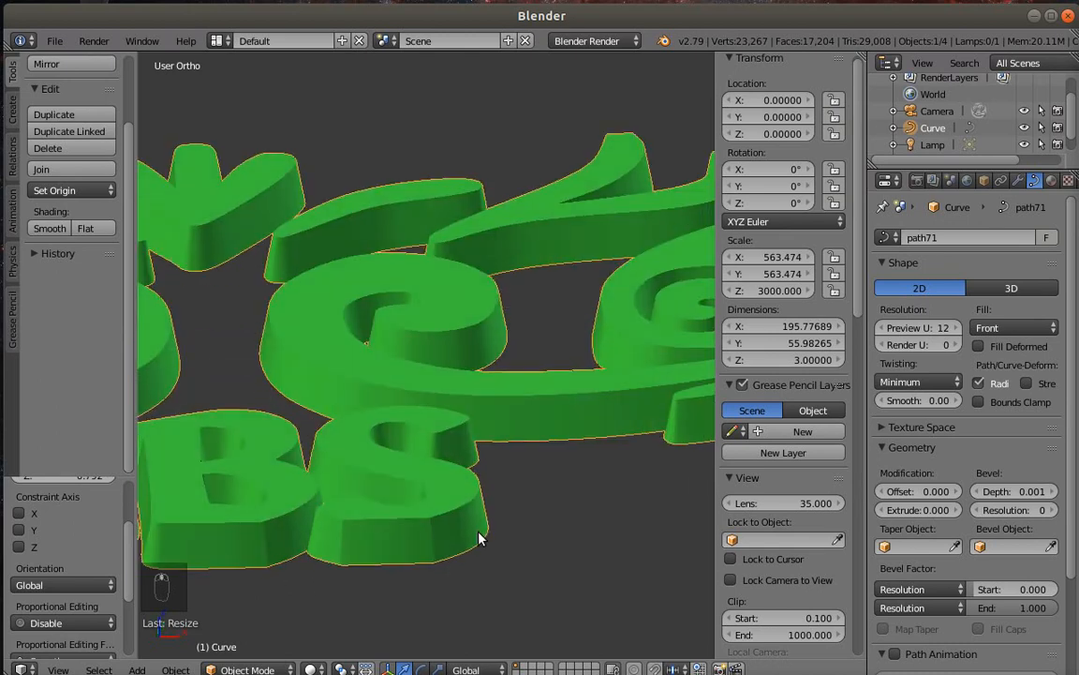
Try an extrude value of 0.001 on the ornament curve, and undo that extrusion
left_click(955, 510)
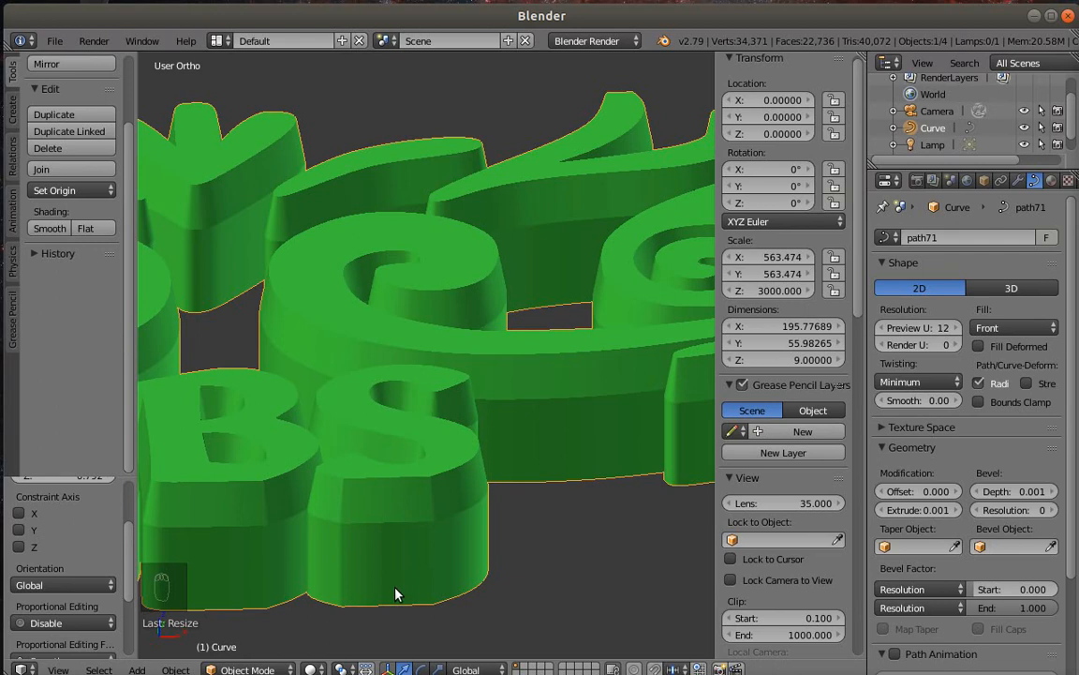
middle_click_drag(398, 592, 714, 563)
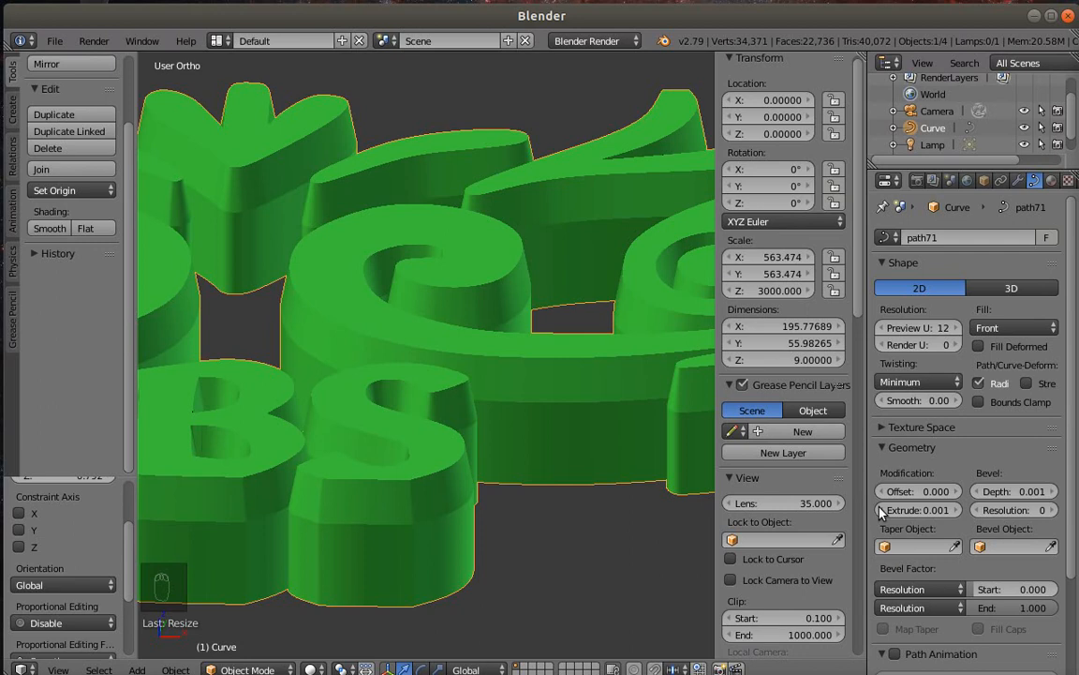
key("ctrl+z")
scroll(440, 573, "down", 3)
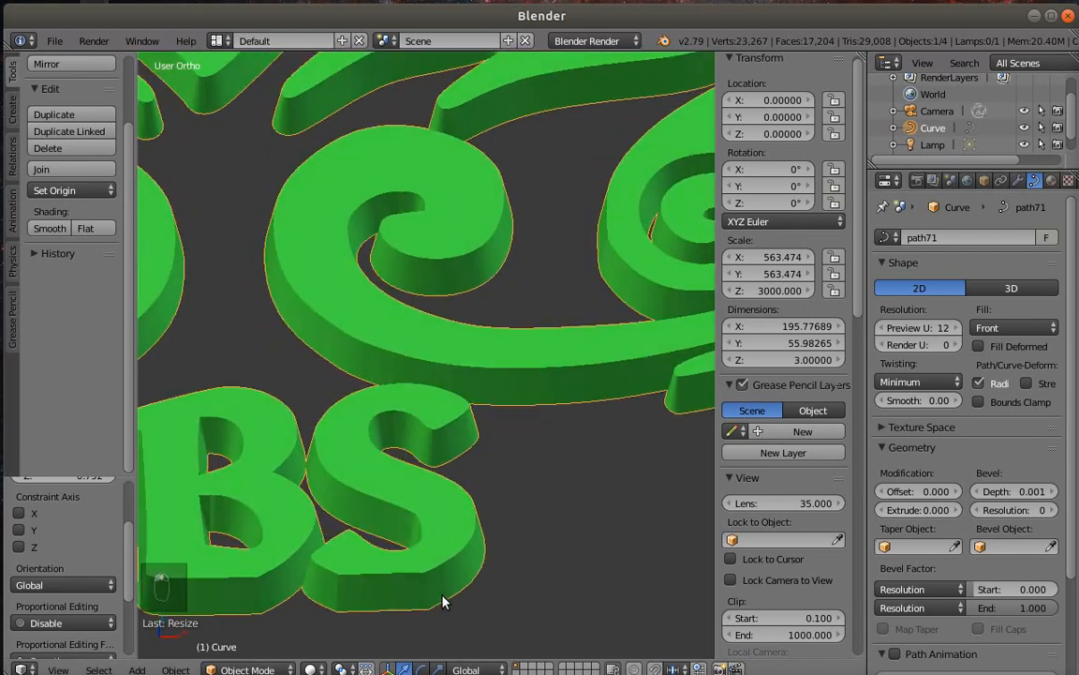
scroll(447, 586, "down", 2)
middle_click_drag(450, 581, 417, 512)
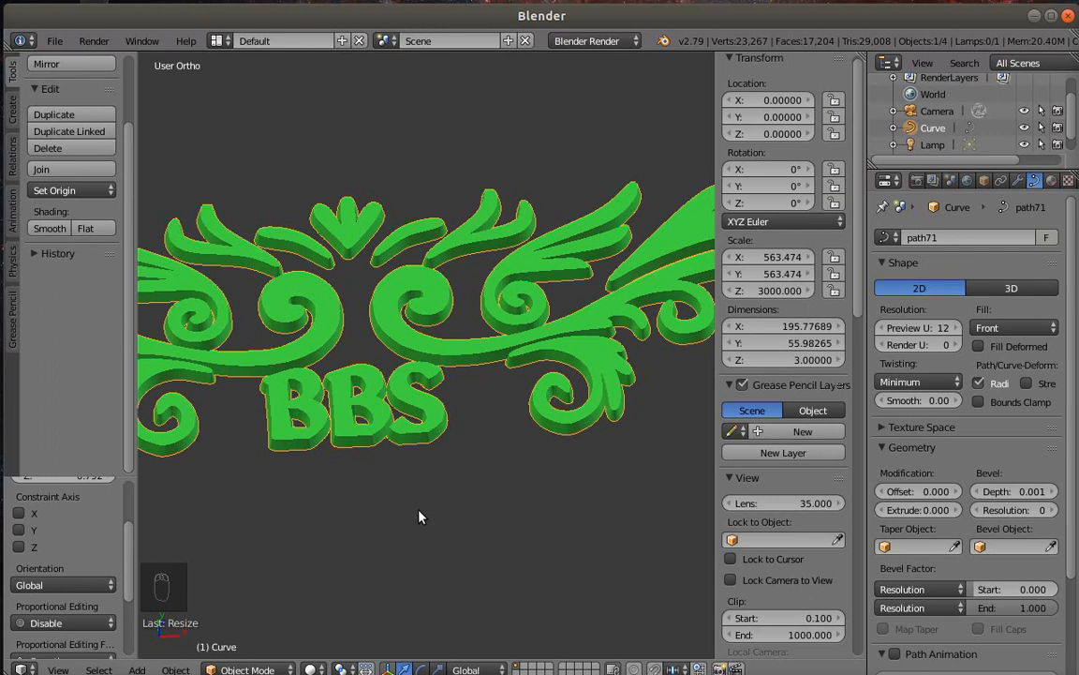
middle_click_drag(421, 379, 423, 378)
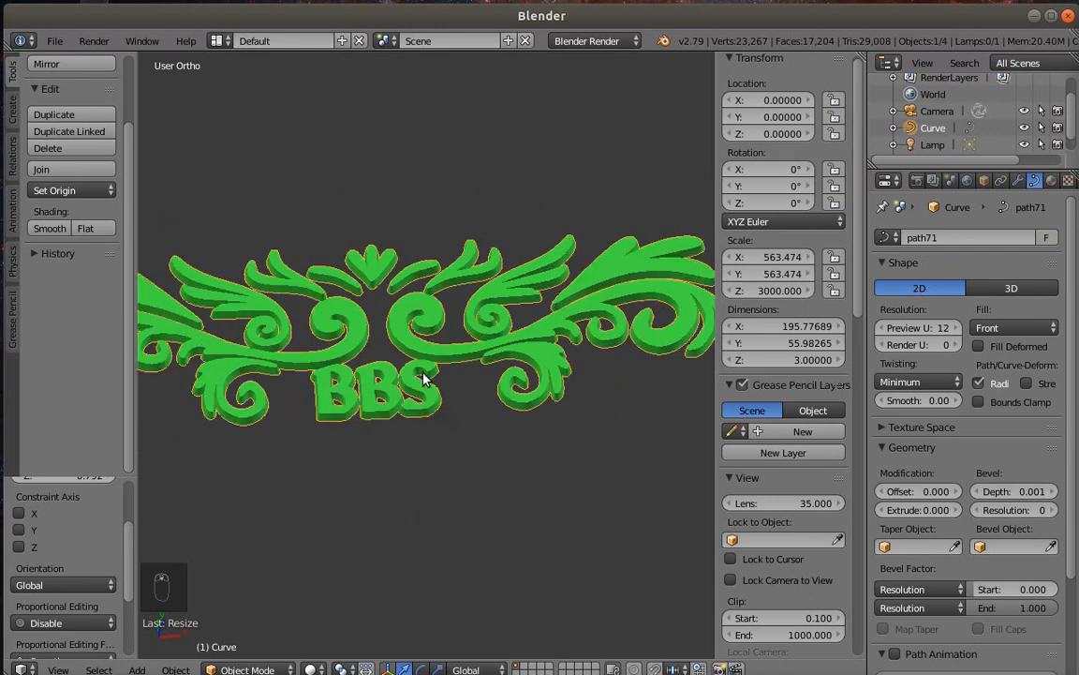
scroll(423, 373, "up", 1)
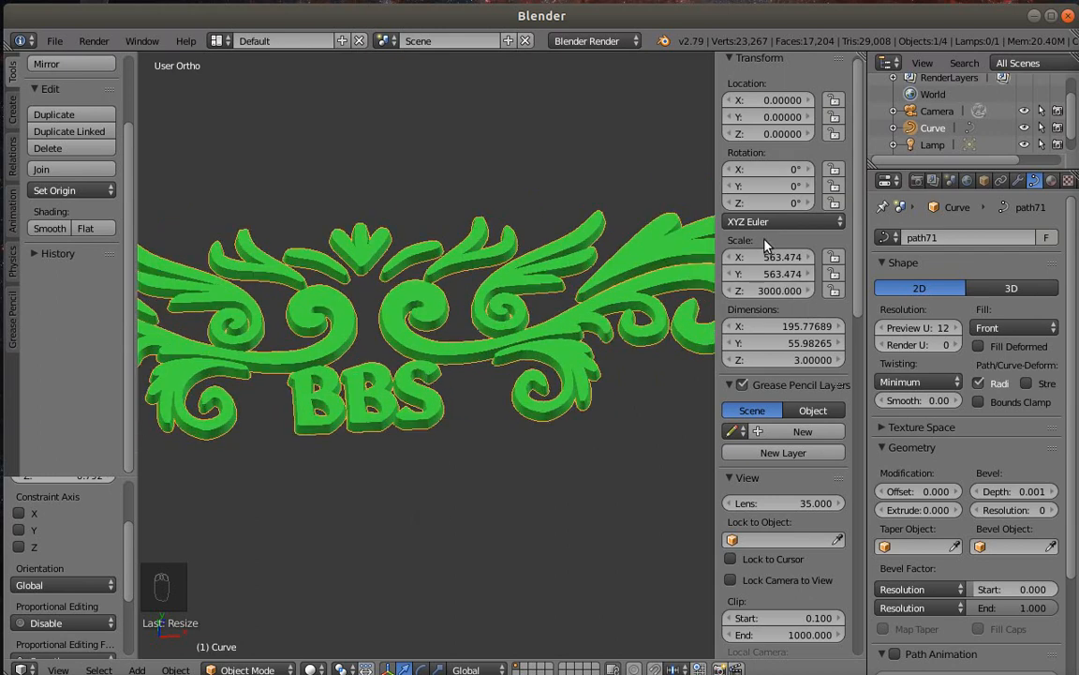
Try applying the ornament curve's rotation and scale, inspect the bevelled edges, and undo the applied transform
left_click(176, 669)
mouse_move(222, 546)
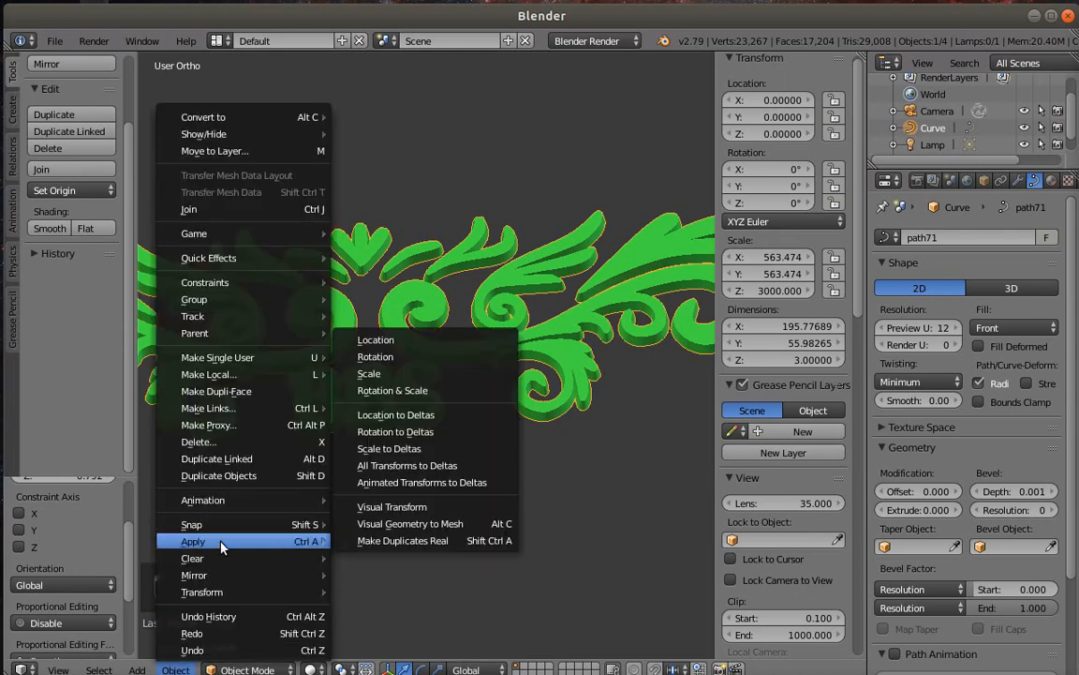
left_click(390, 390)
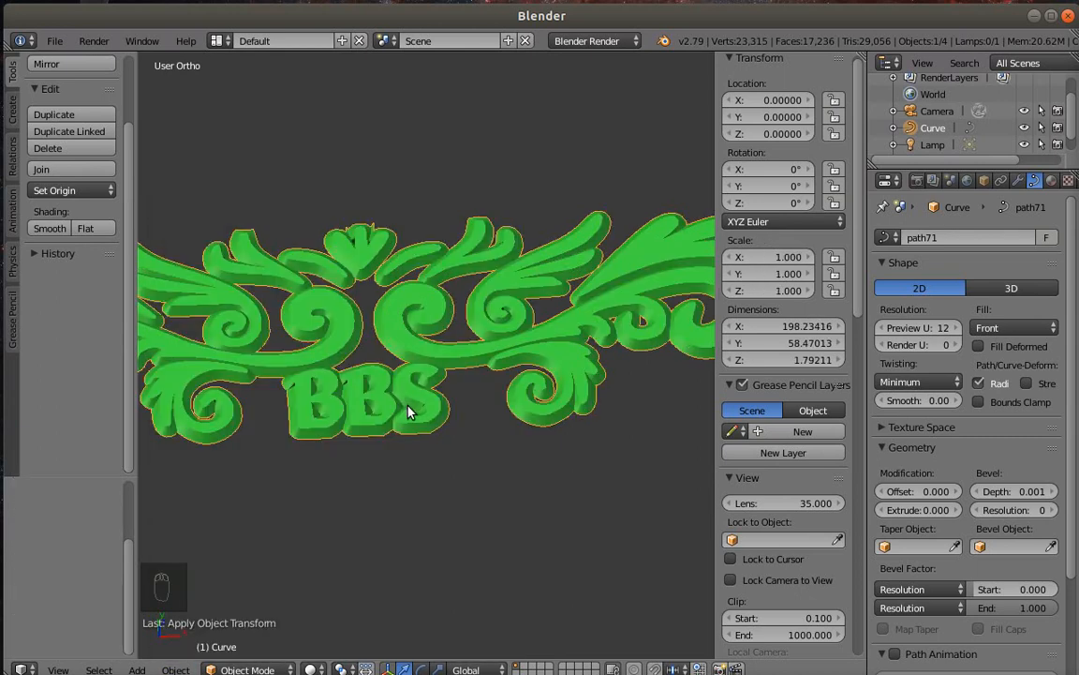
scroll(373, 424, "up", 6)
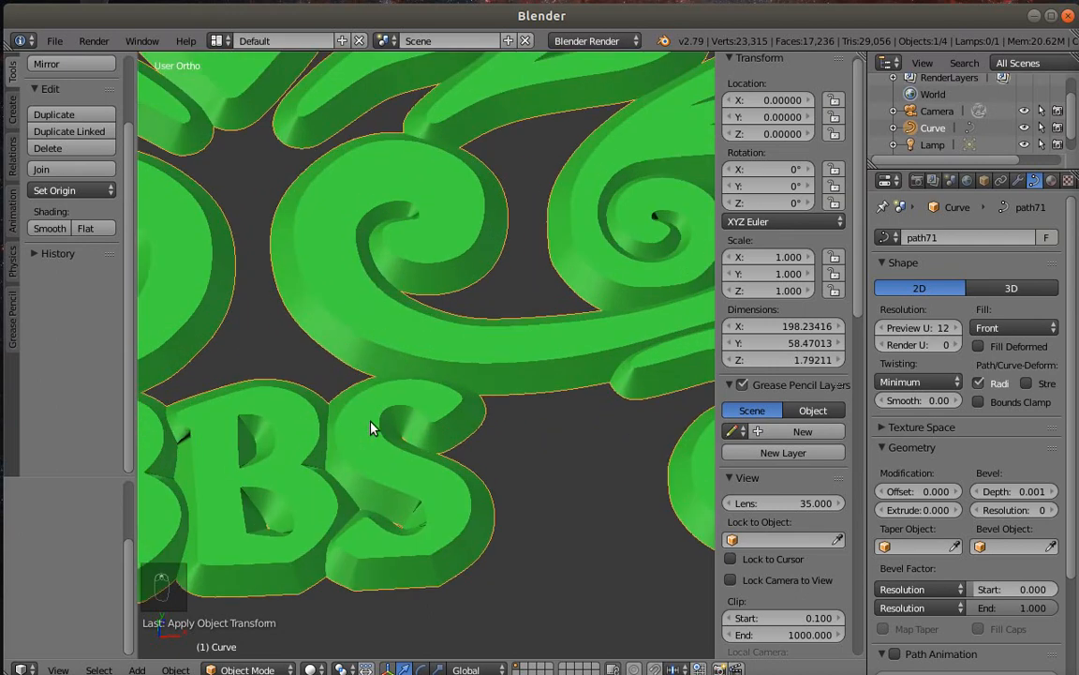
middle_click_drag(371, 428, 396, 502)
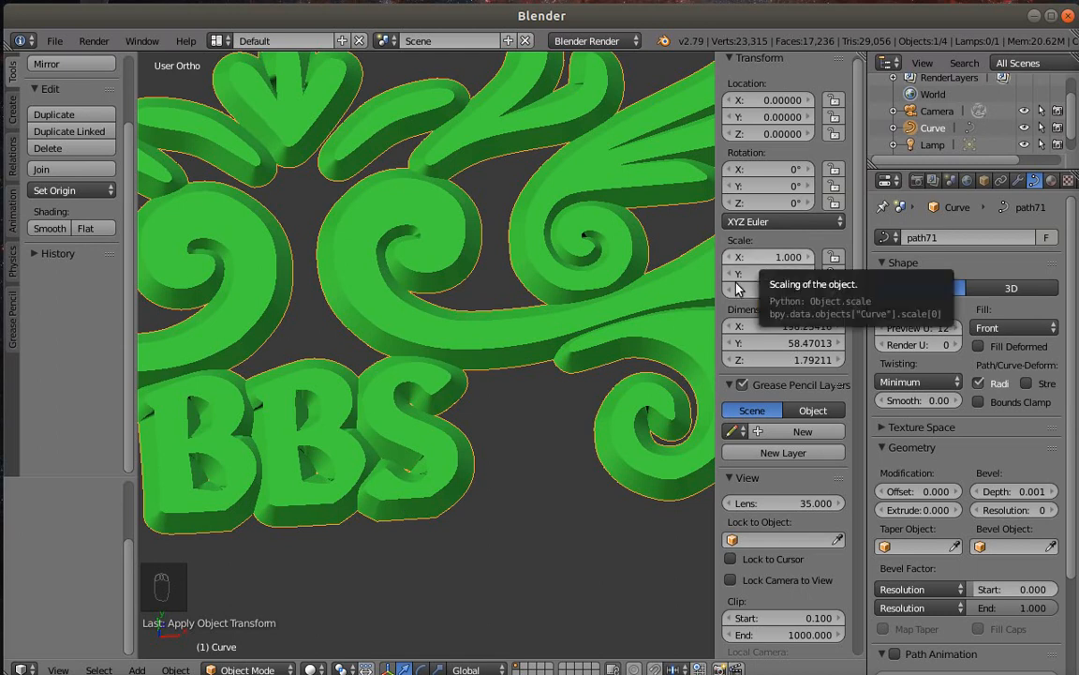
scroll(422, 459, "down", 2)
scroll(436, 456, "up", 2)
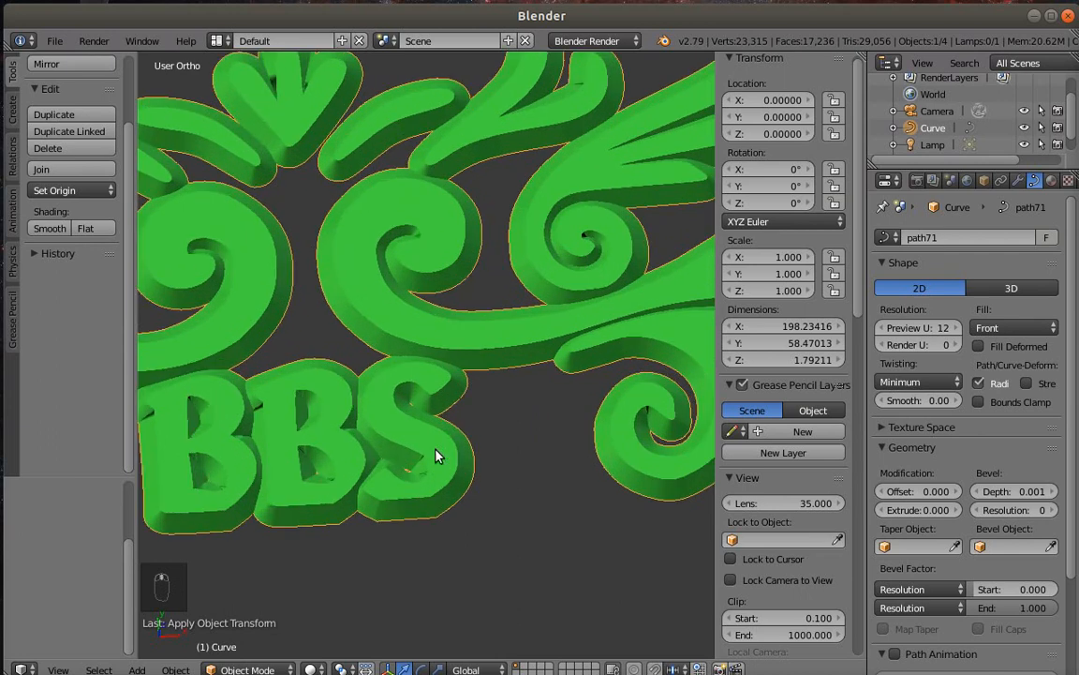
mouse_move(442, 482)
middle_mouse_down()
mouse_move(446, 423)
mouse_move(446, 464)
middle_mouse_up()
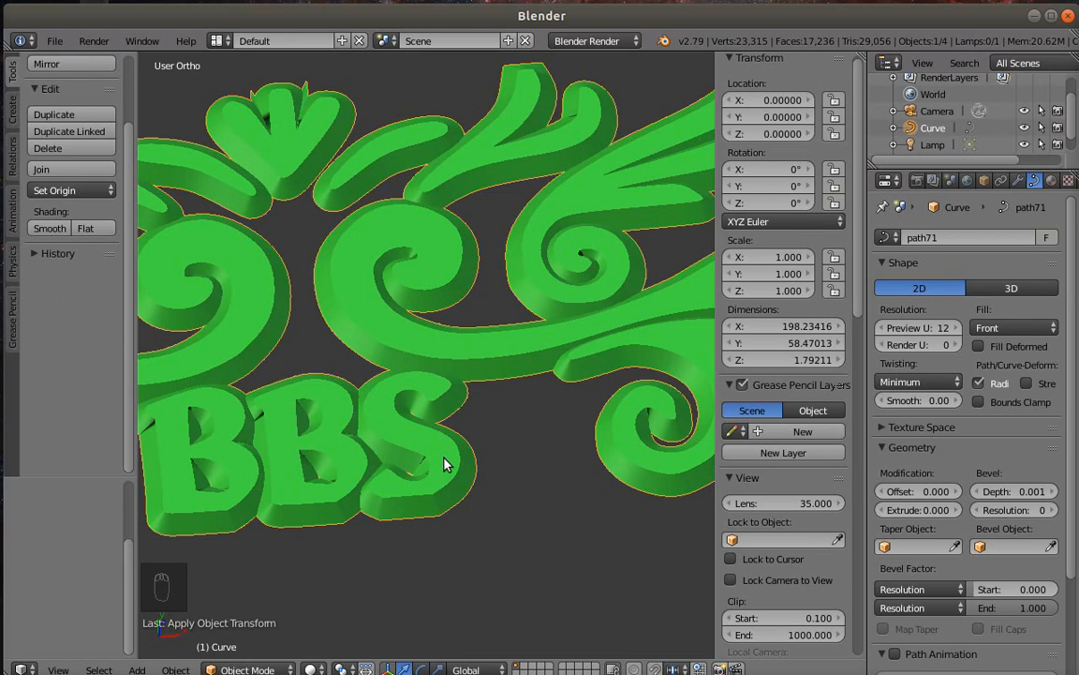
key("ctrl+z")
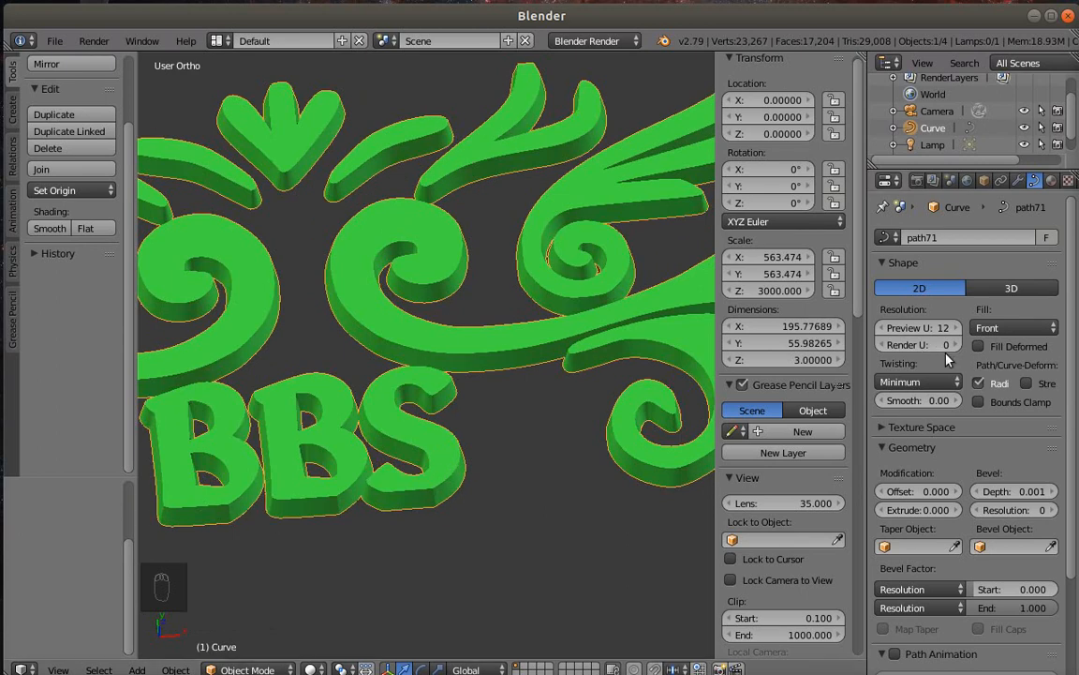
Set the ornament curve's bevel depth to 0 and apply the object's scale
left_click(1019, 491)
type("0")
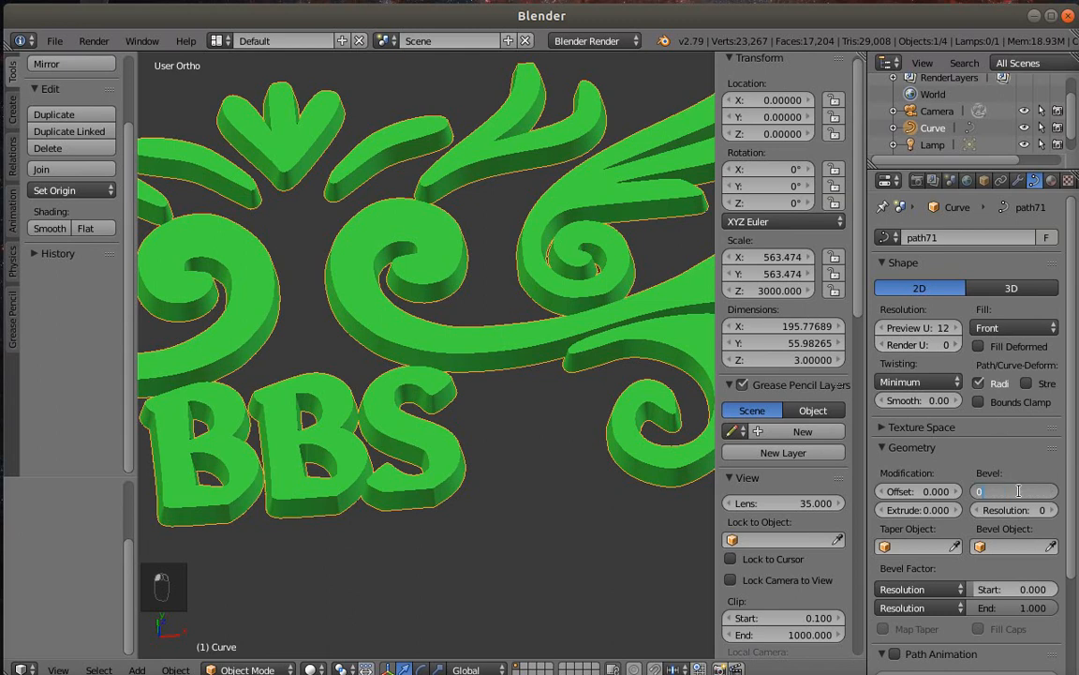
key("Return")
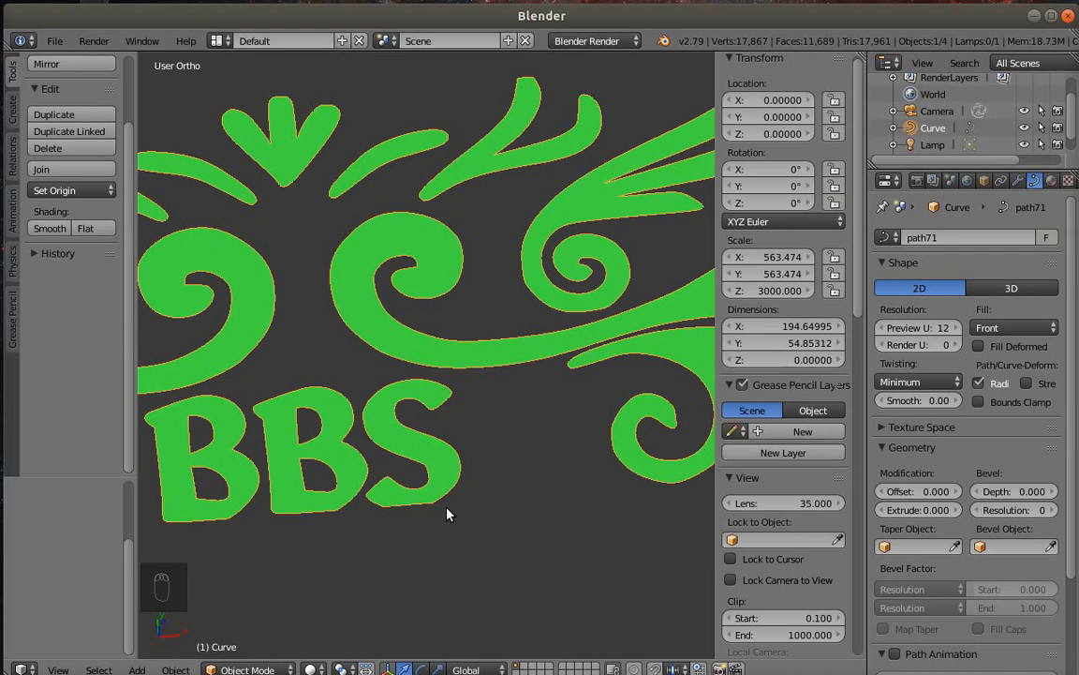
left_click(175, 669)
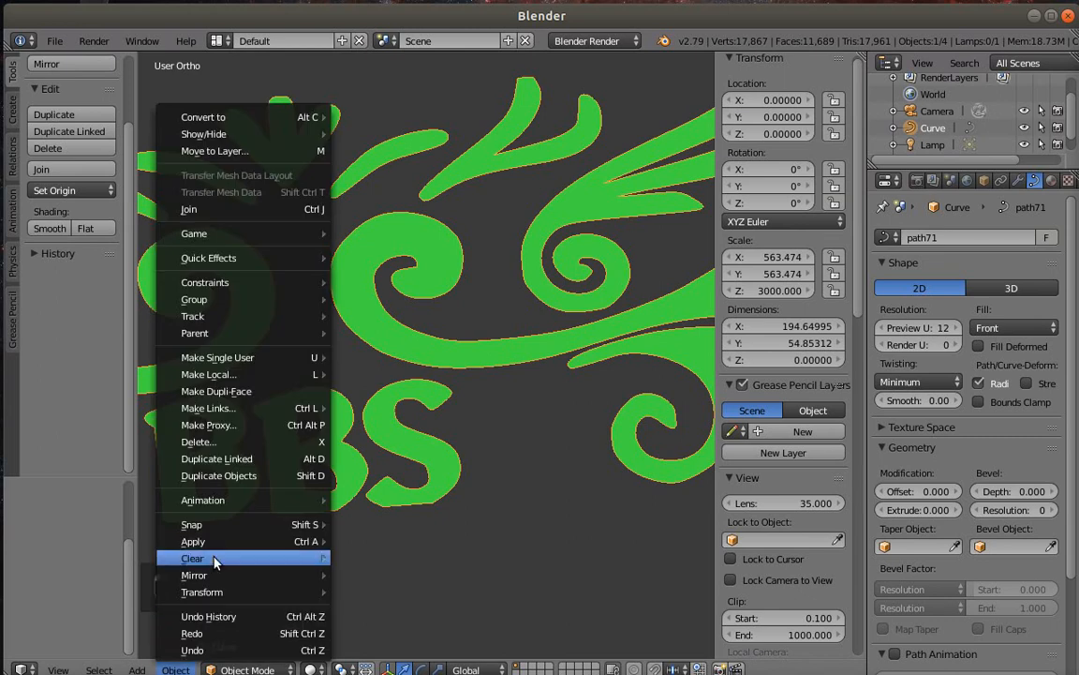
mouse_move(215, 550)
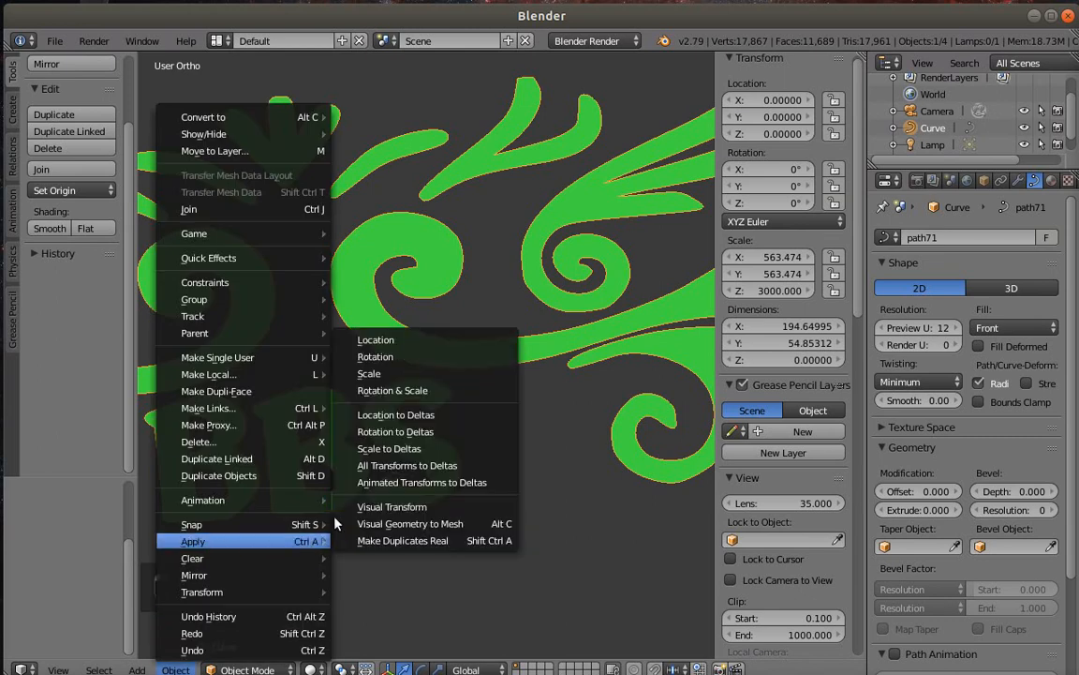
left_click(395, 374)
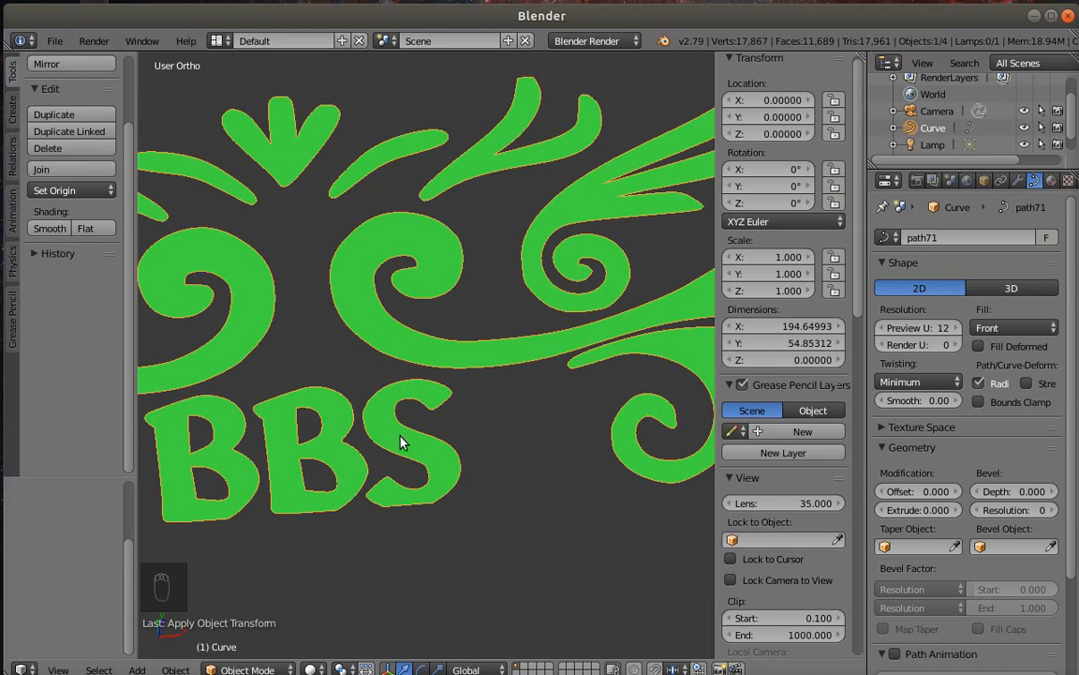
middle_click_drag(400, 435, 414, 410)
scroll(414, 413, "up", 2)
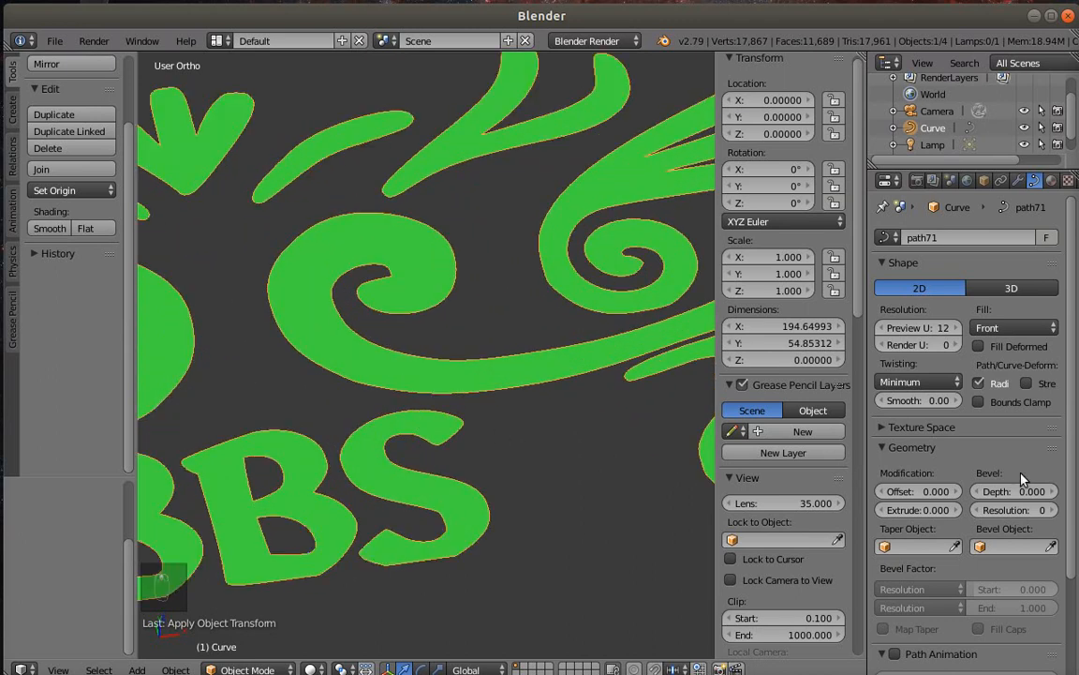
Try a bevel depth of 0.001 on the scaled ornament curve and inspect the edges of the letters
left_click(1051, 492)
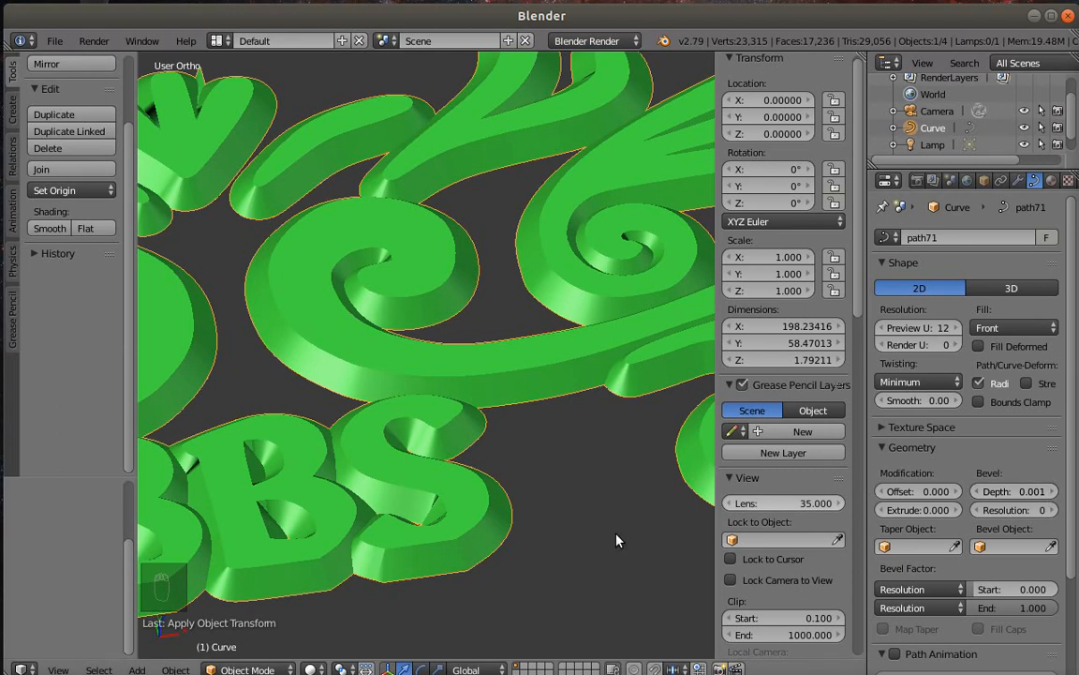
middle_click_drag(498, 552, 486, 562)
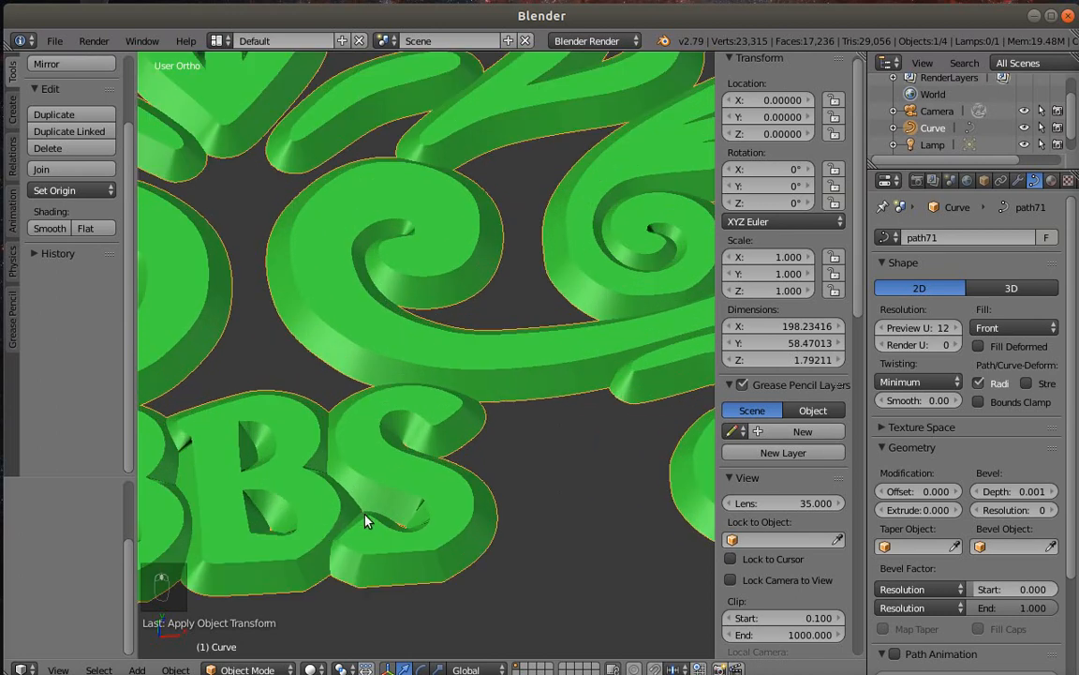
middle_click_drag(366, 522, 363, 574)
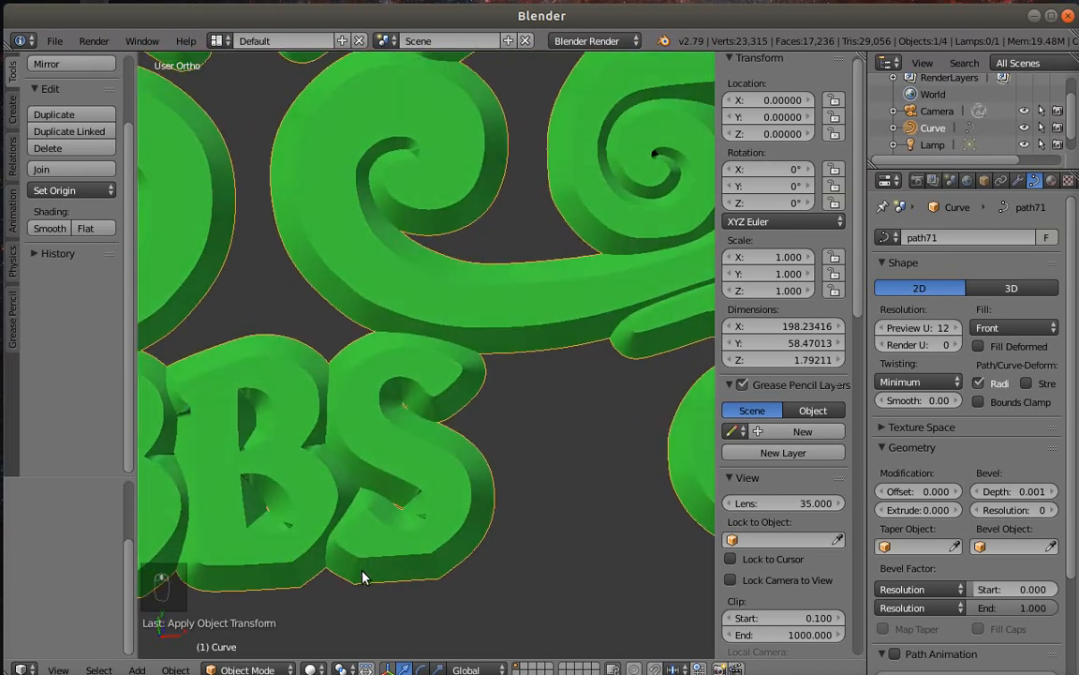
Reduce the ornament curve's bevel depth to a tenth of 0.001 and inspect the edges up close
left_click(1021, 492)
type("0")
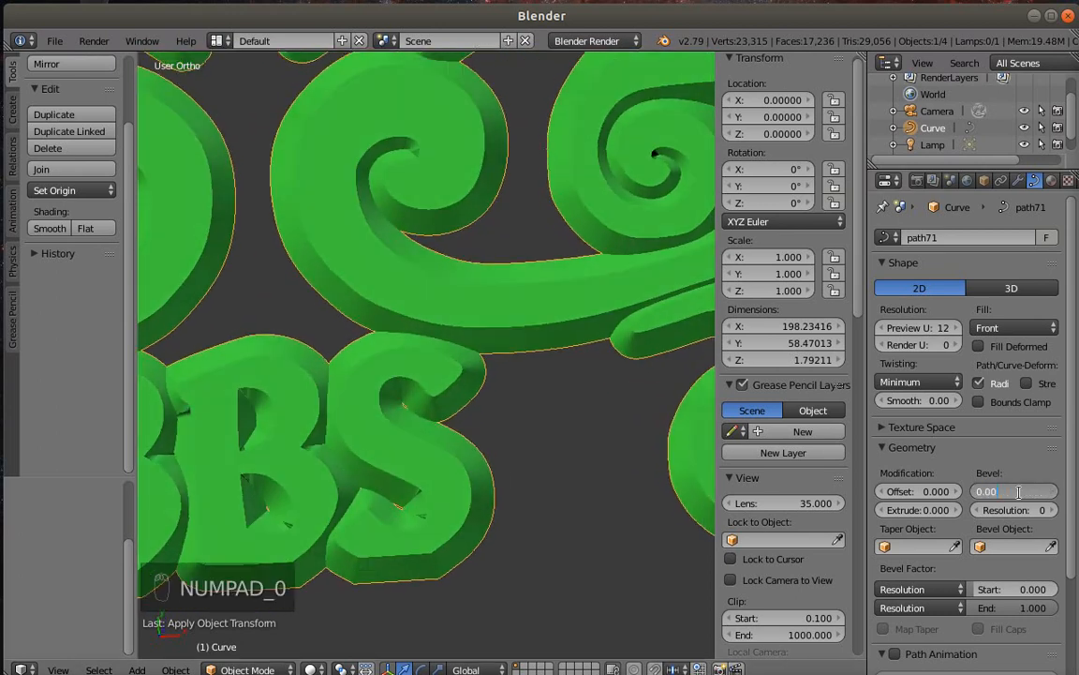
key("Return")
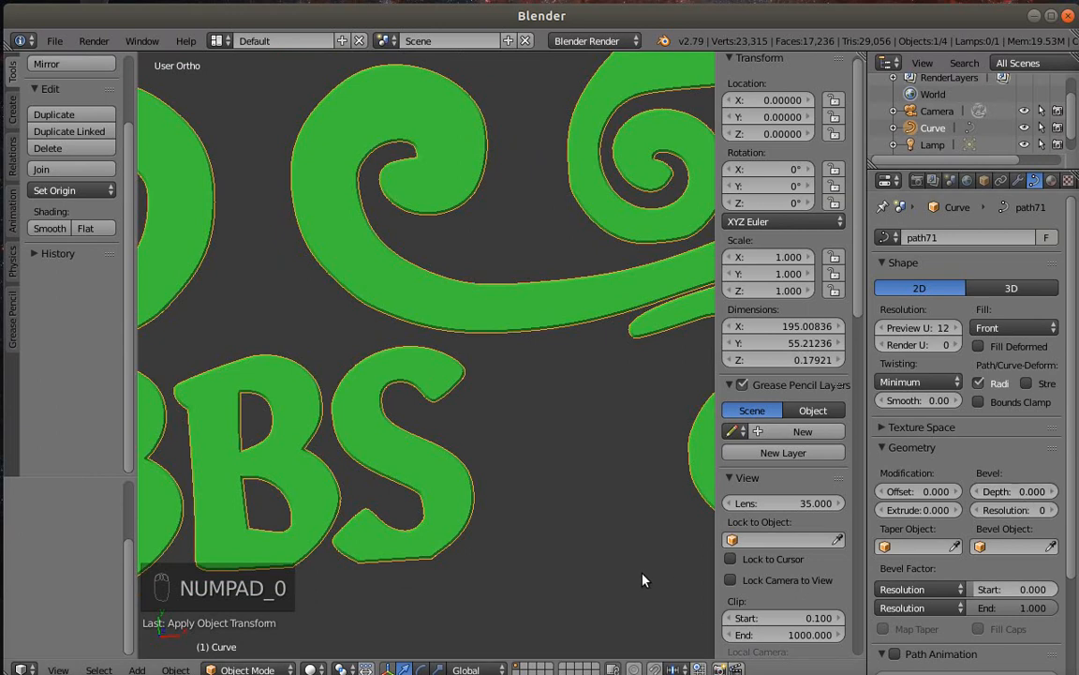
middle_click_drag(641, 578, 537, 496)
scroll(537, 496, "down", 6)
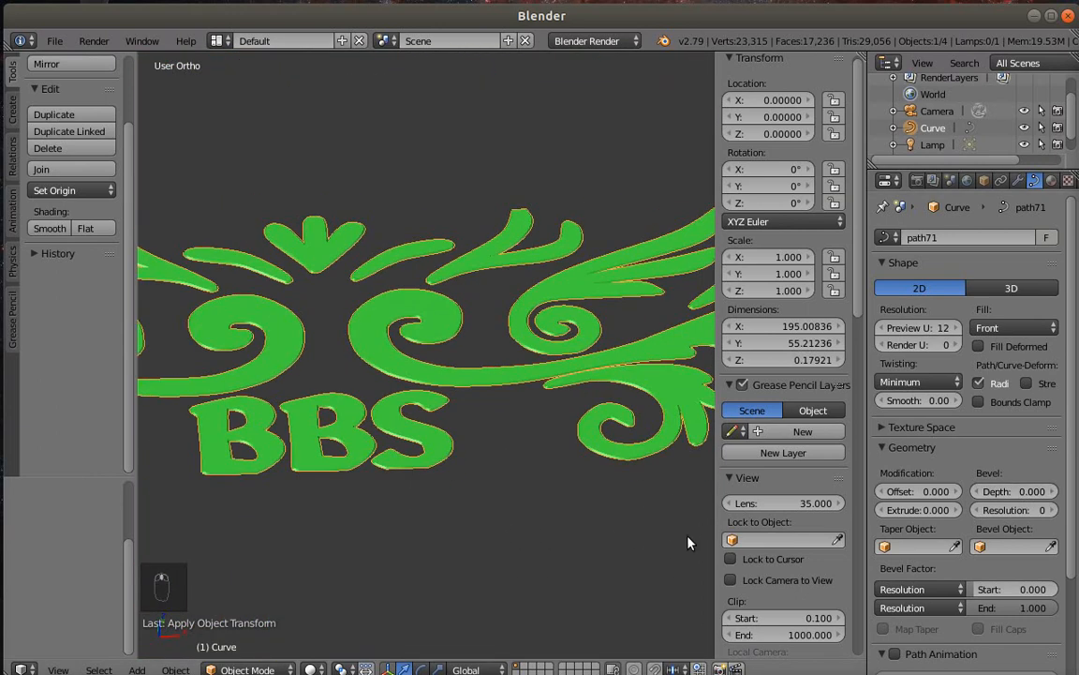
scroll(652, 501, "up", 3)
scroll(326, 501, "up", 5)
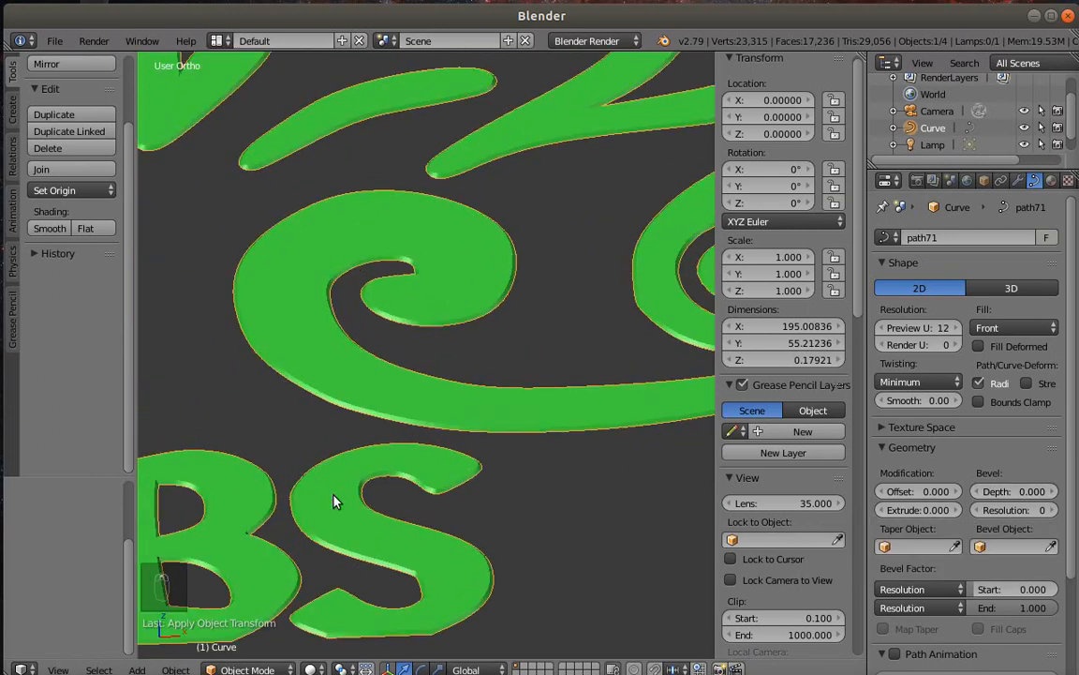
Set the ornament's Z dimension to 3 and check its thickness from different angles
left_click(785, 362)
type("3")
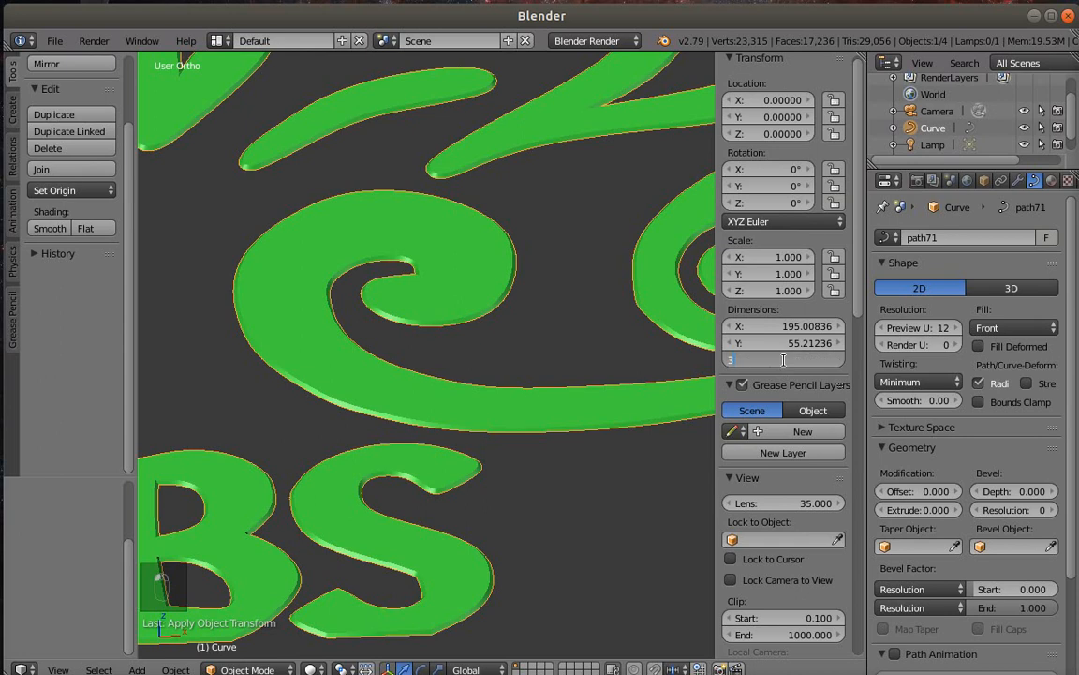
key("Return")
scroll(581, 474, "down", 2)
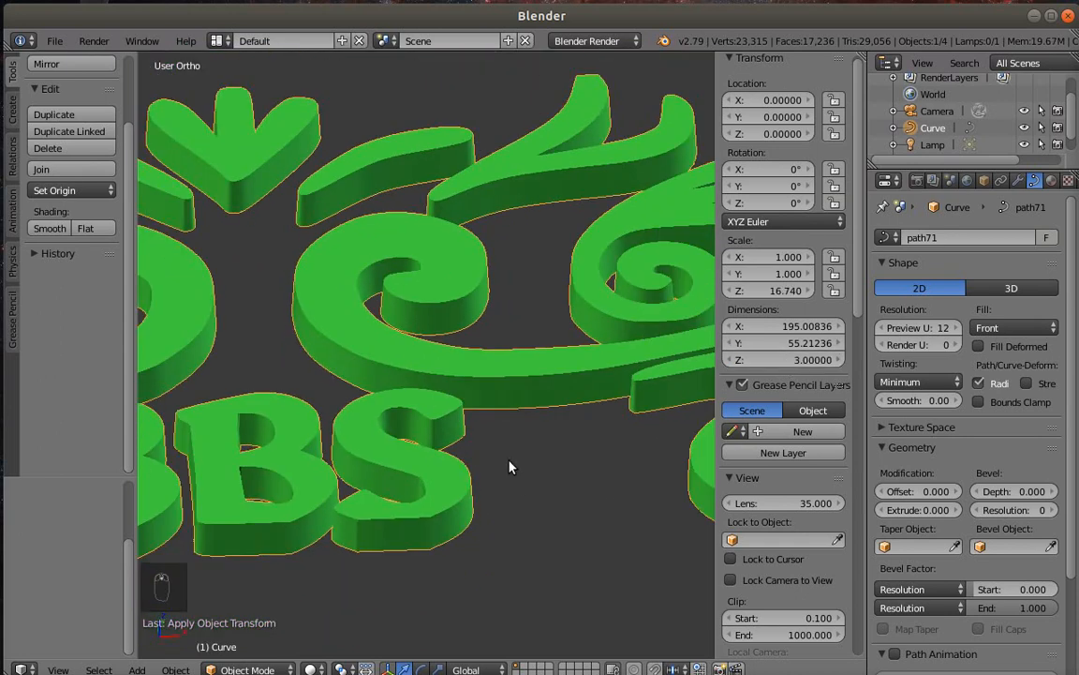
middle_click_drag(511, 465, 498, 503)
scroll(513, 439, "up", 3)
scroll(511, 522, "down", 6)
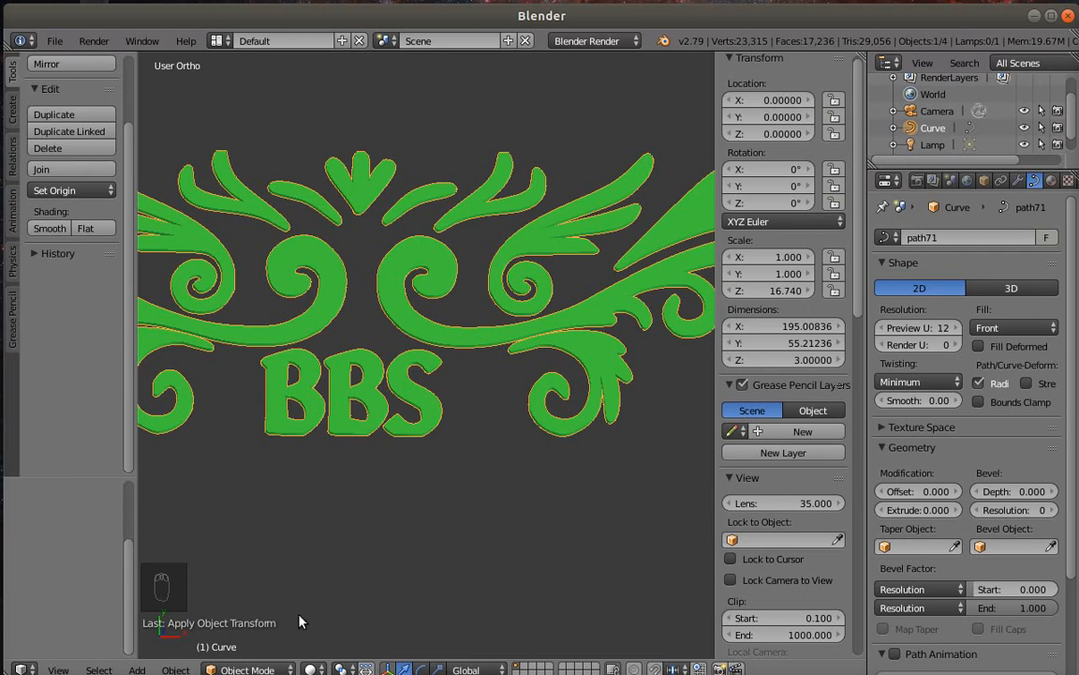
Try applying the scale to the thickened ornament curve, and undo it
left_click(175, 669)
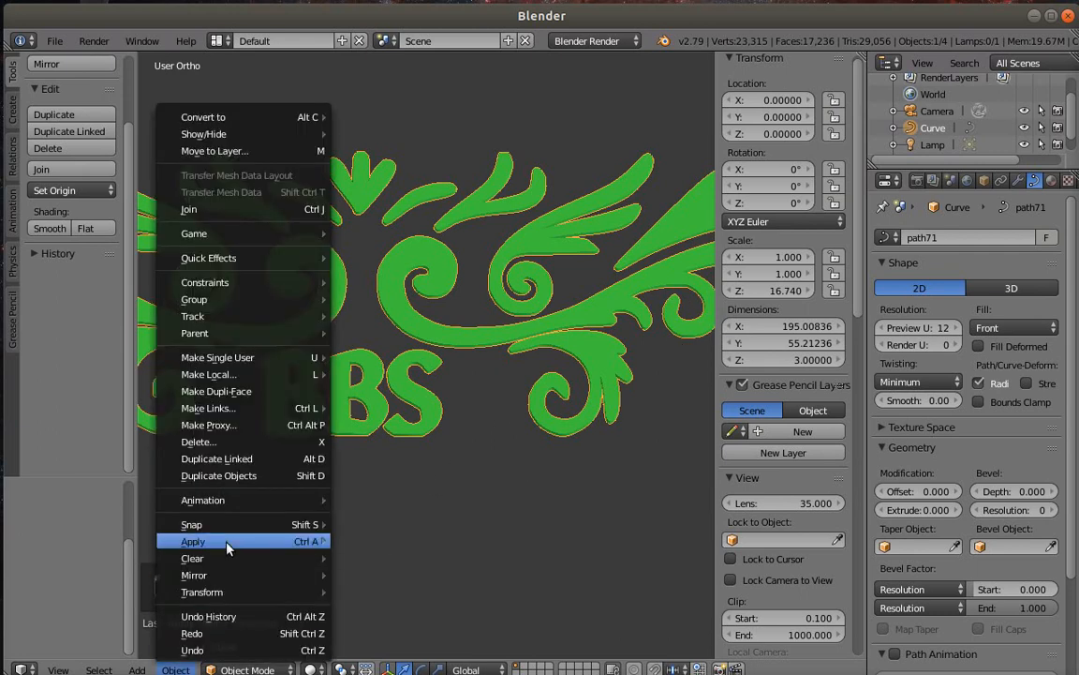
mouse_move(228, 548)
left_click(384, 374)
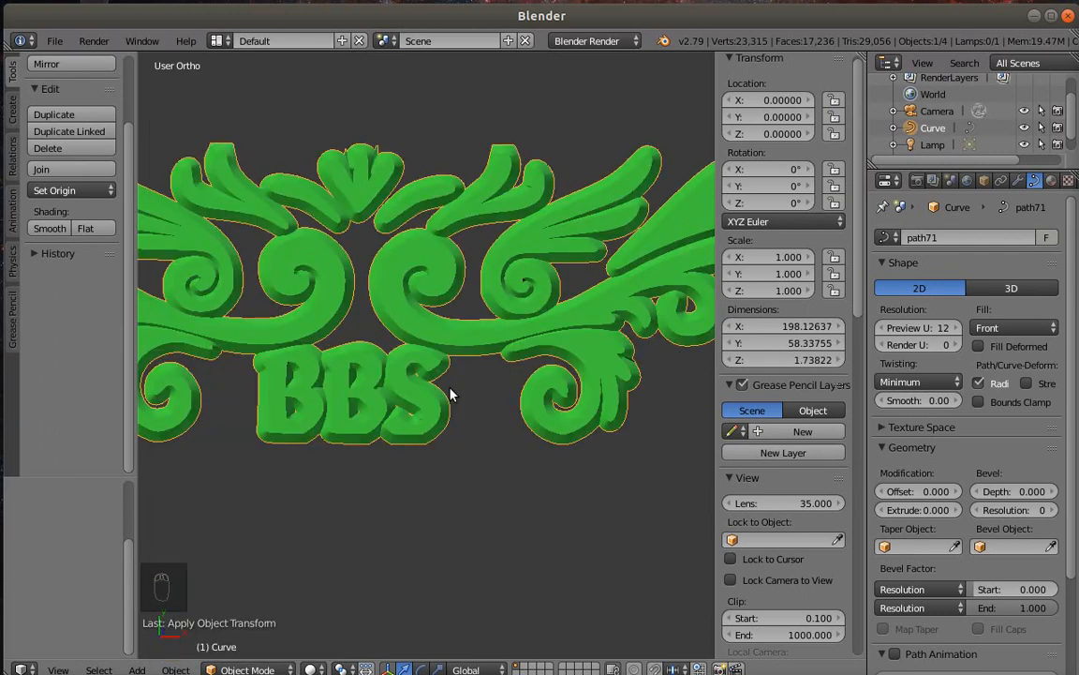
key("ctrl+z")
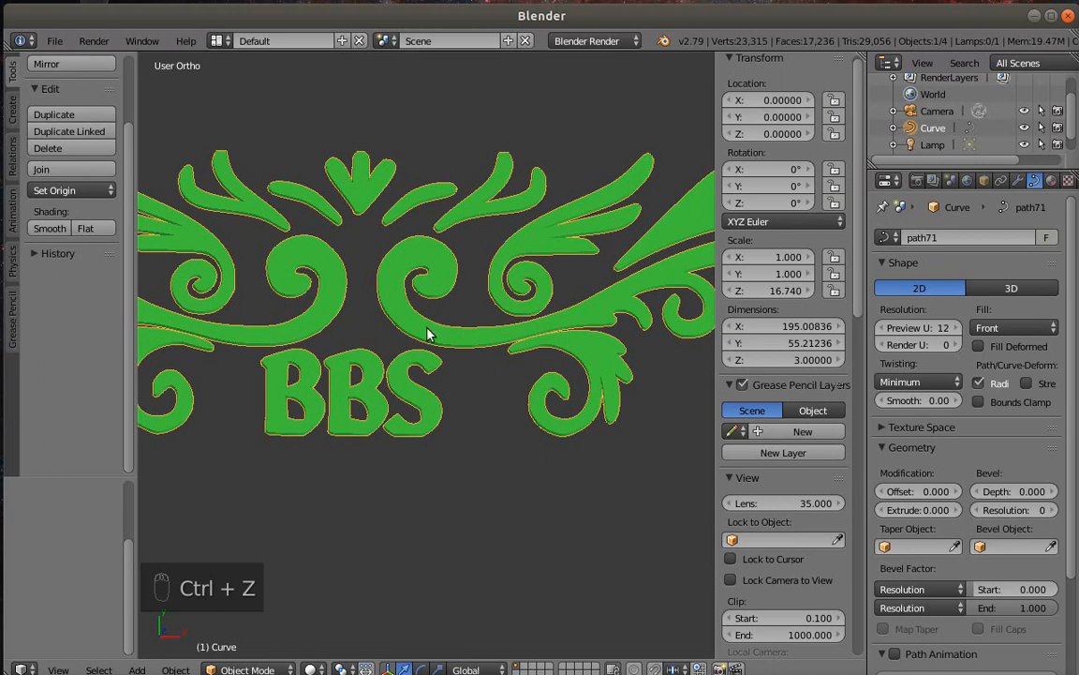
Inspect the ornament from both sides and convert the curve to a mesh
middle_click_drag(412, 378, 451, 470)
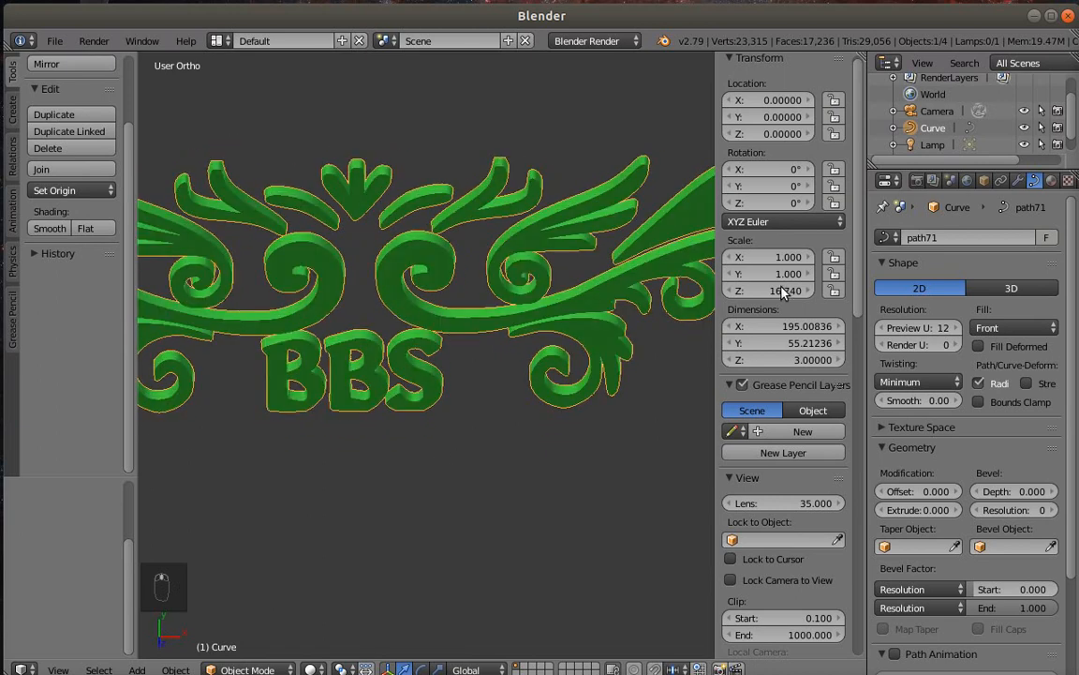
scroll(519, 401, "up", 2)
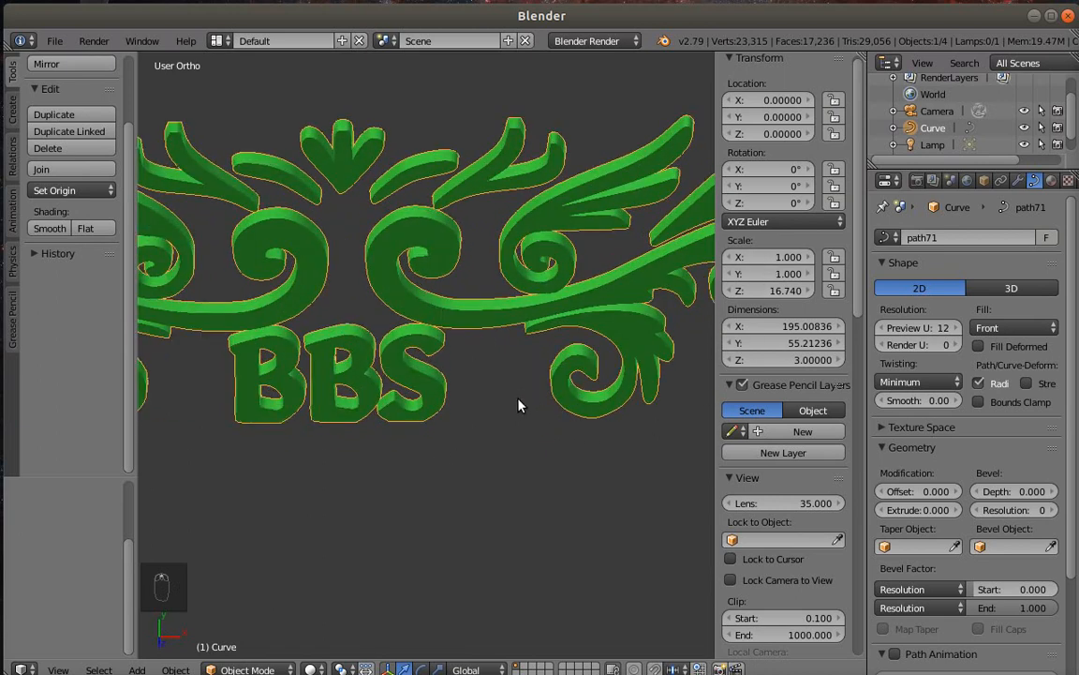
middle_click_drag(519, 401, 540, 350)
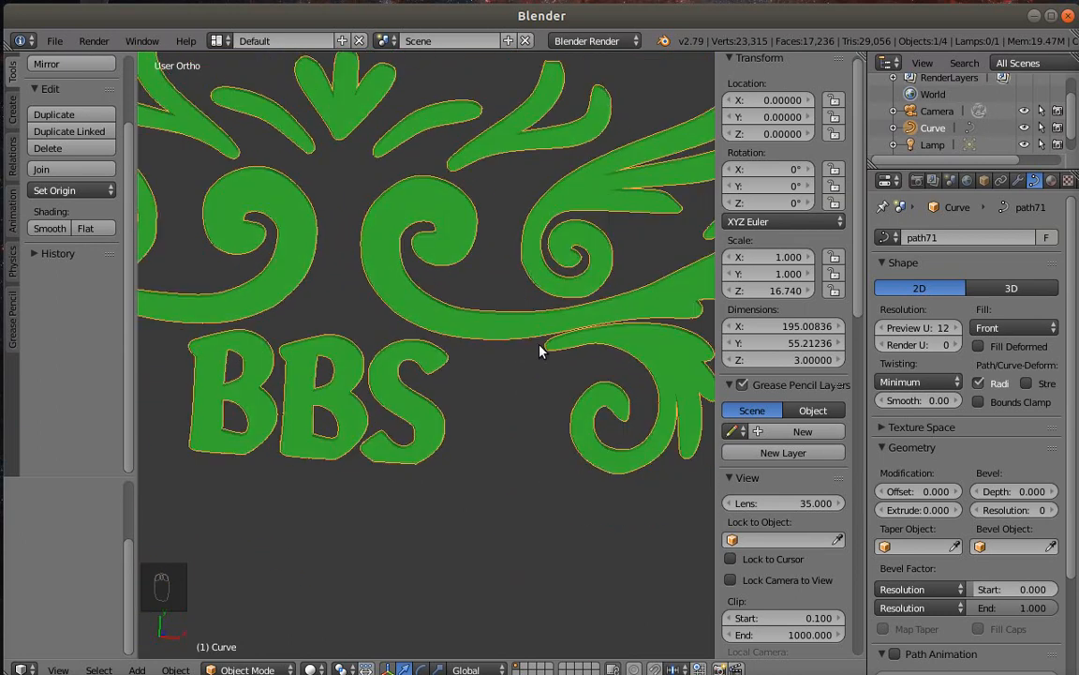
scroll(455, 357, "up", 6)
middle_click_drag(458, 373, 493, 272)
scroll(501, 284, "down", 5)
scroll(502, 284, "down", 3)
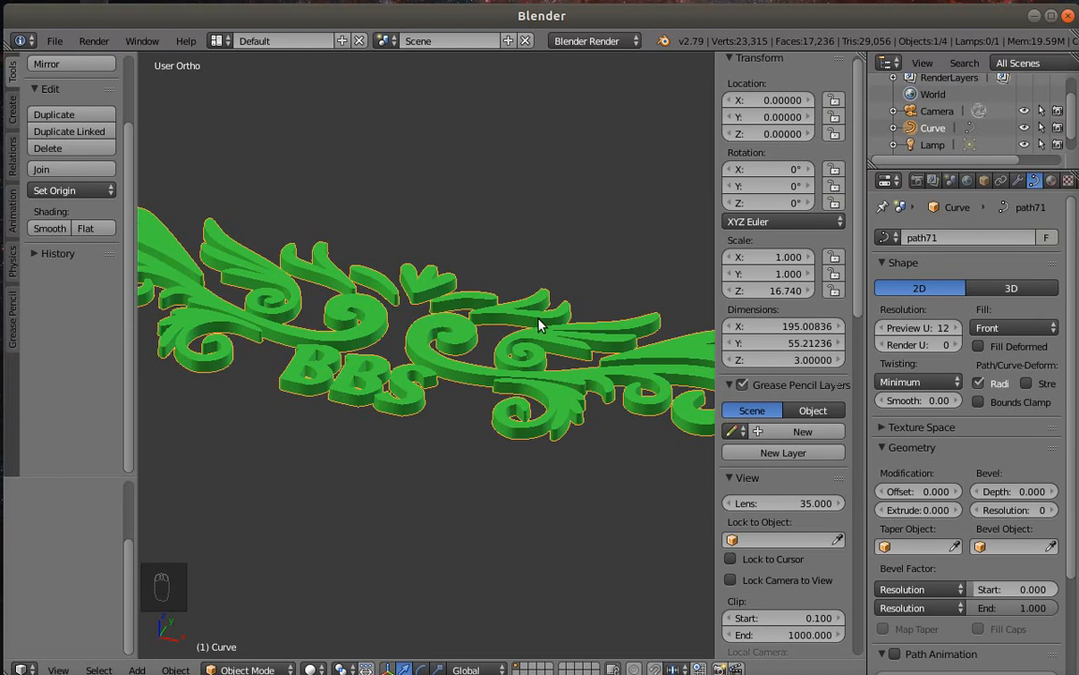
key("alt+c")
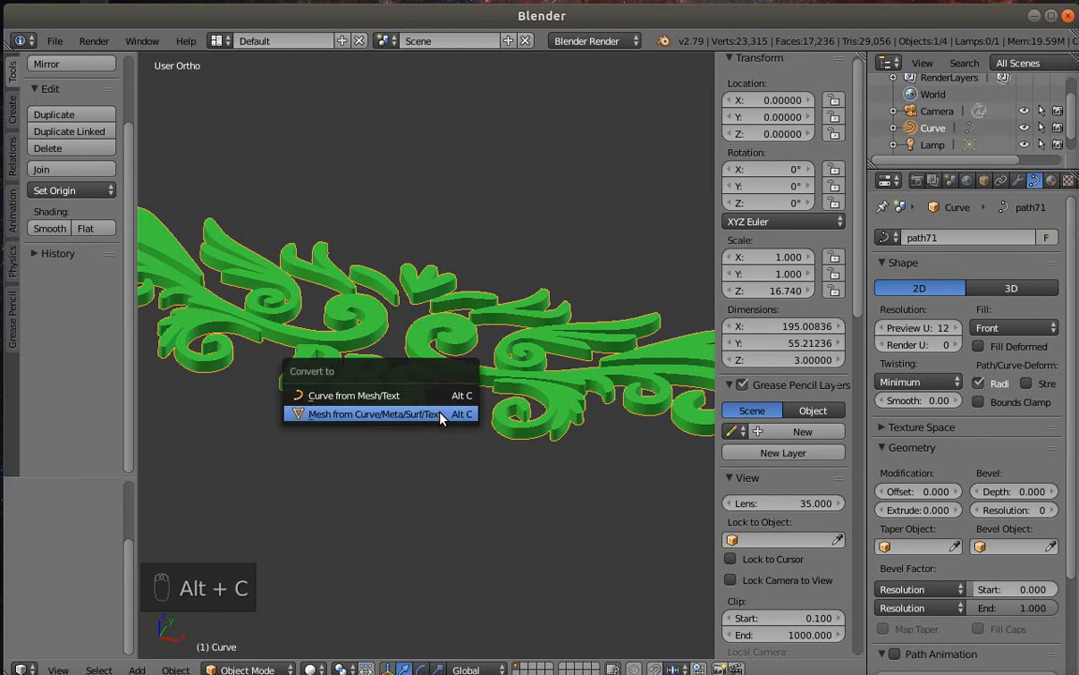
left_click(440, 418)
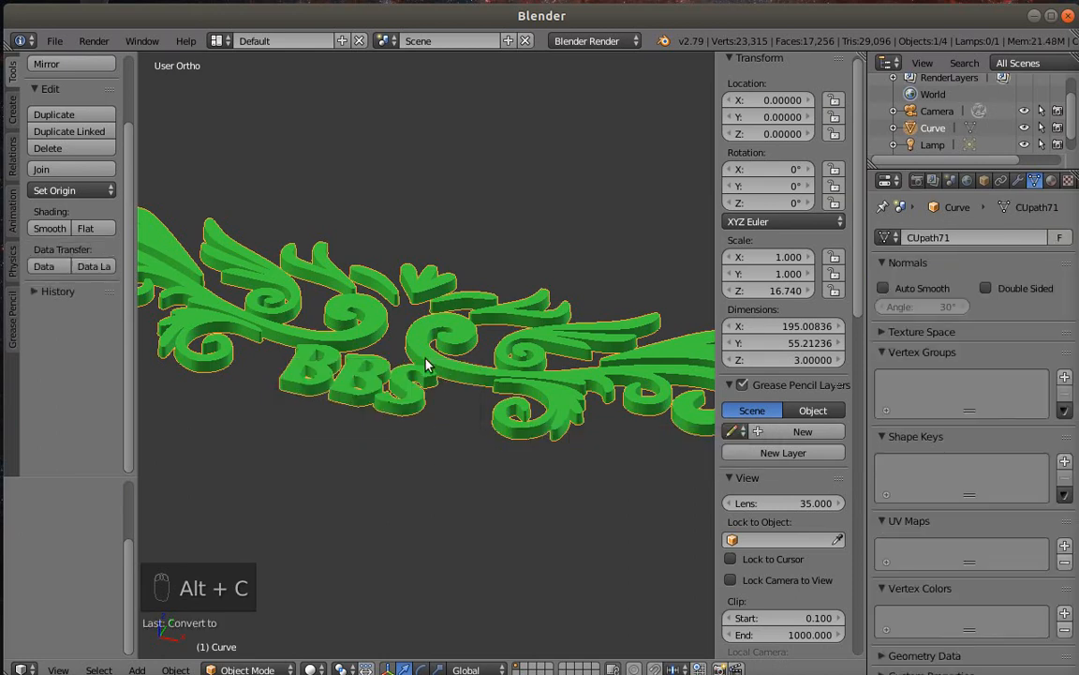
Move the ornament mesh above the world origin in top view, to about 59.82 in Y, and set its X location to -100
key("KP_7")
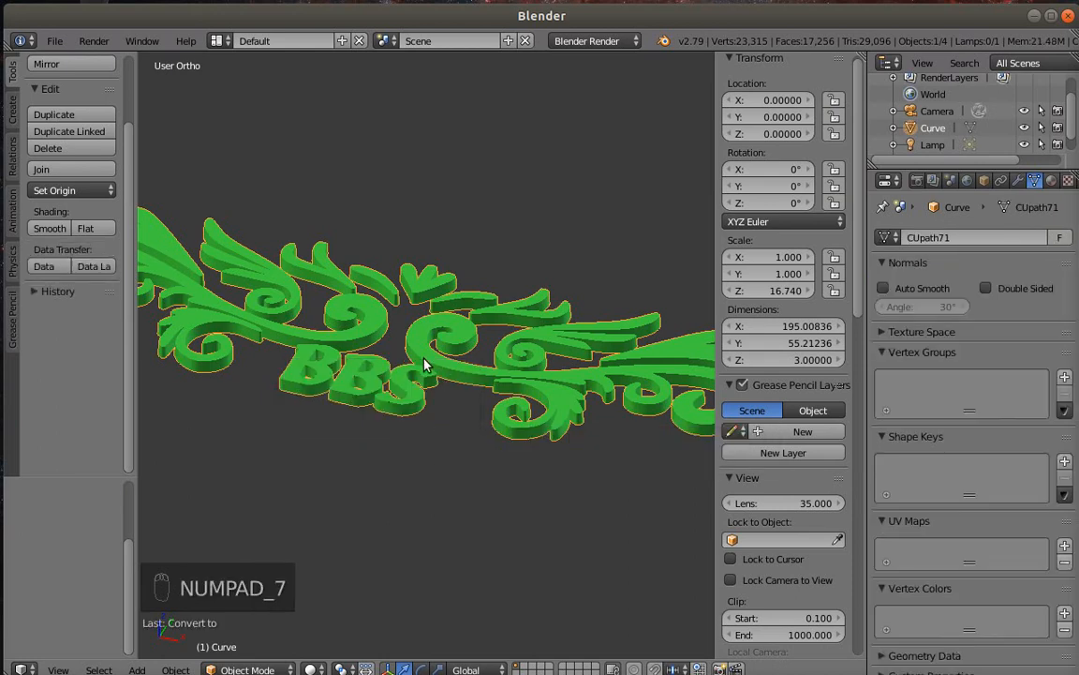
scroll(426, 368, "down", 2)
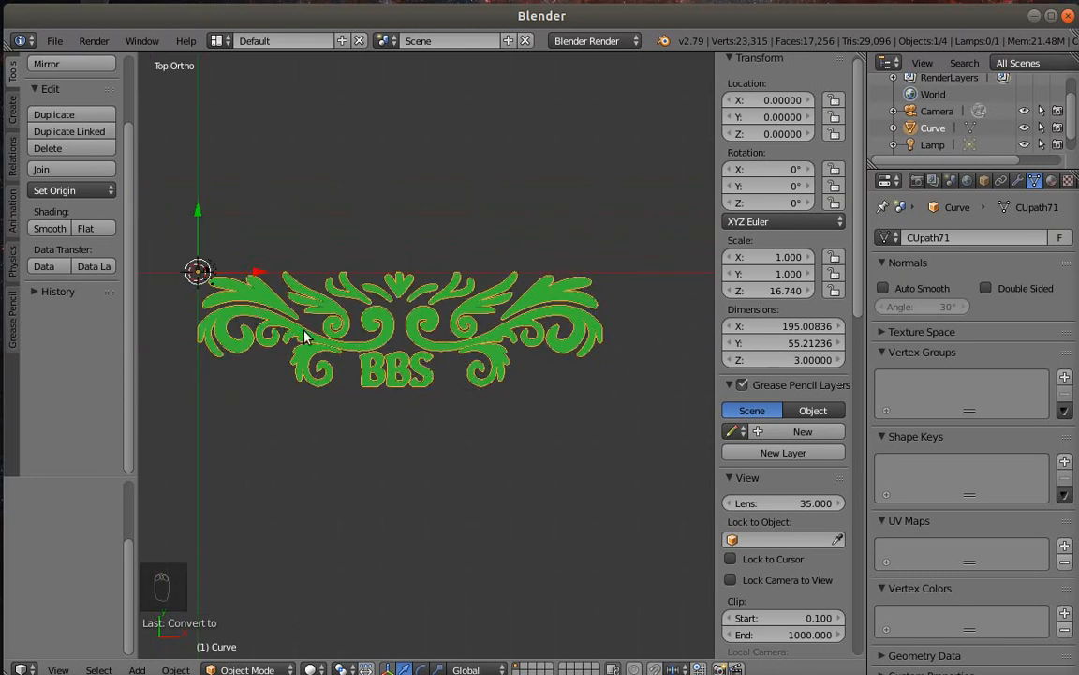
key("g")
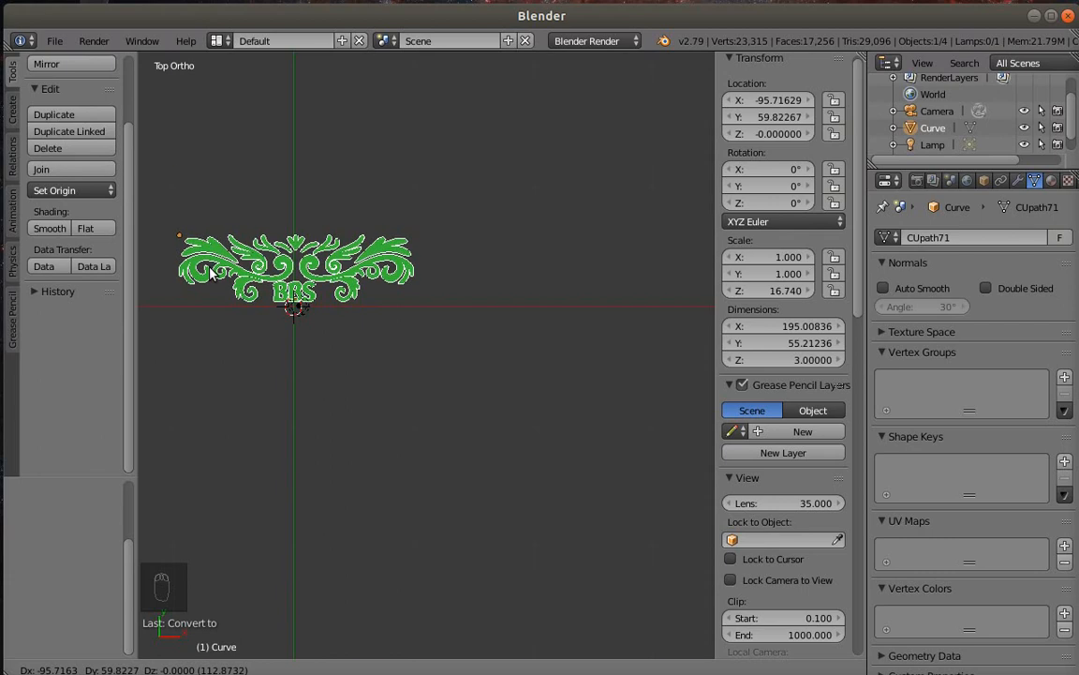
left_click(211, 270)
left_click(757, 101)
key("BackSpace")
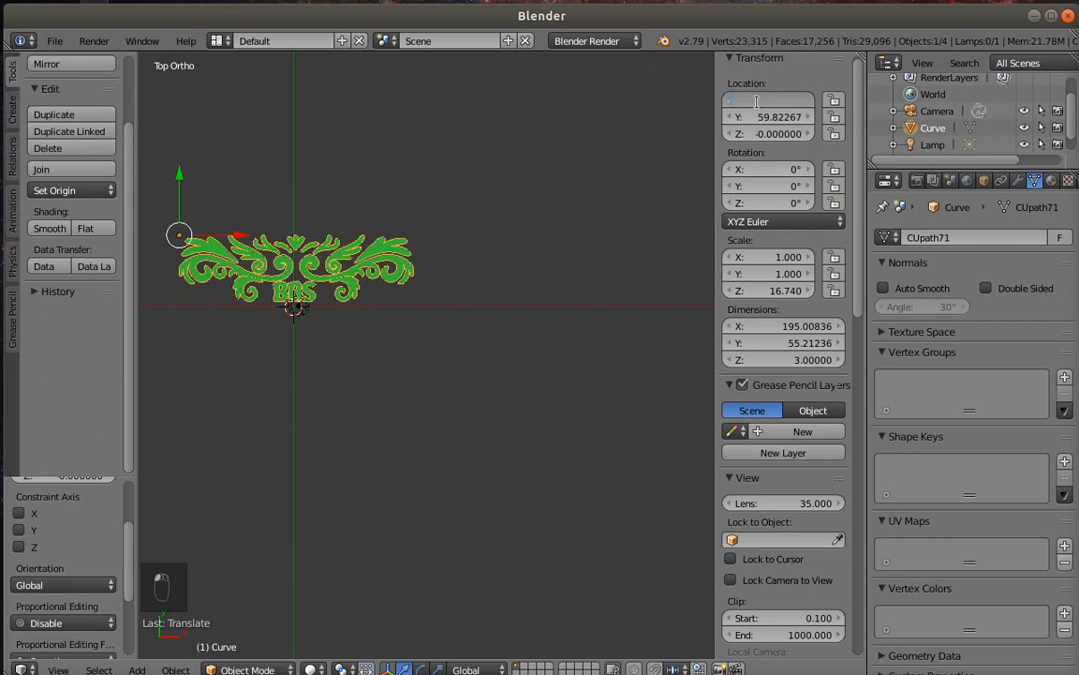
type("-100")
key("Return")
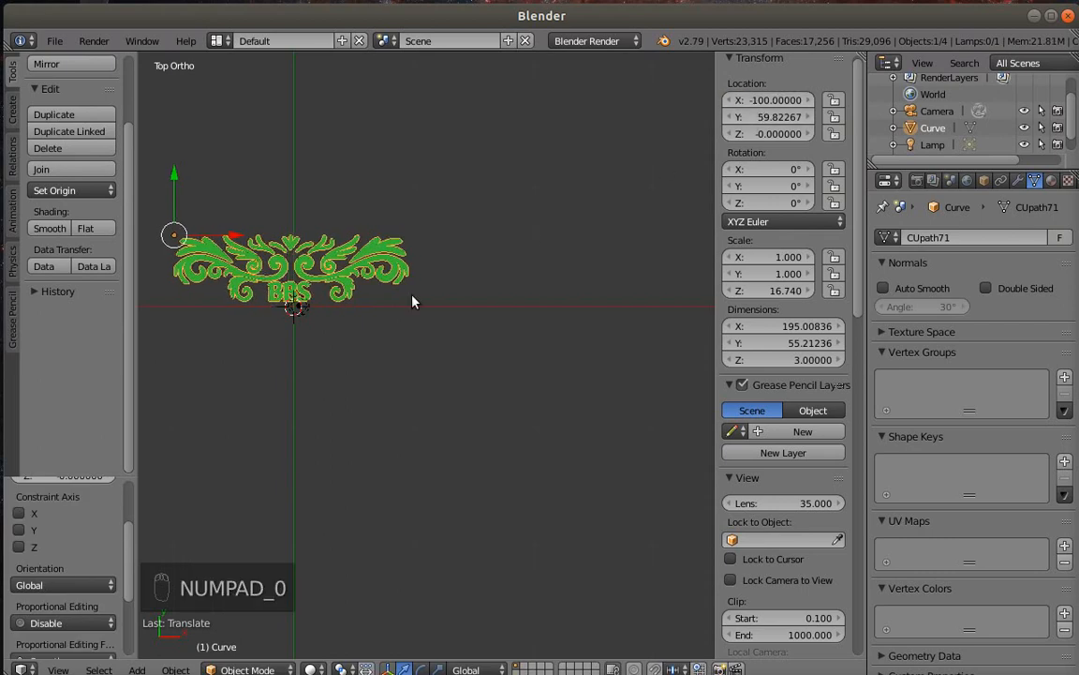
Shift the ornament along X to about -97.27 so its middle lines up with the world Y axis
scroll(232, 285, "up", 6)
middle_click_drag(274, 296, 585, 476, "shift")
scroll(281, 403, "up", 4)
middle_click_drag(285, 412, 380, 455, "shift")
scroll(380, 455, "down", 2)
scroll(385, 451, "down", 1)
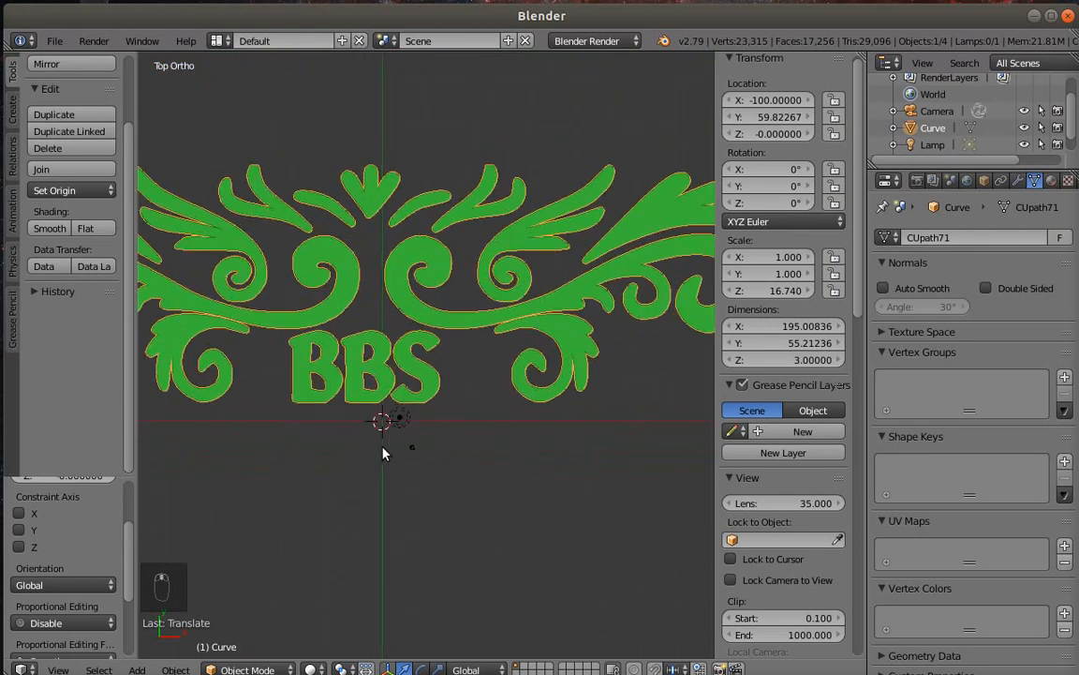
scroll(385, 447, "up", 2)
key("g")
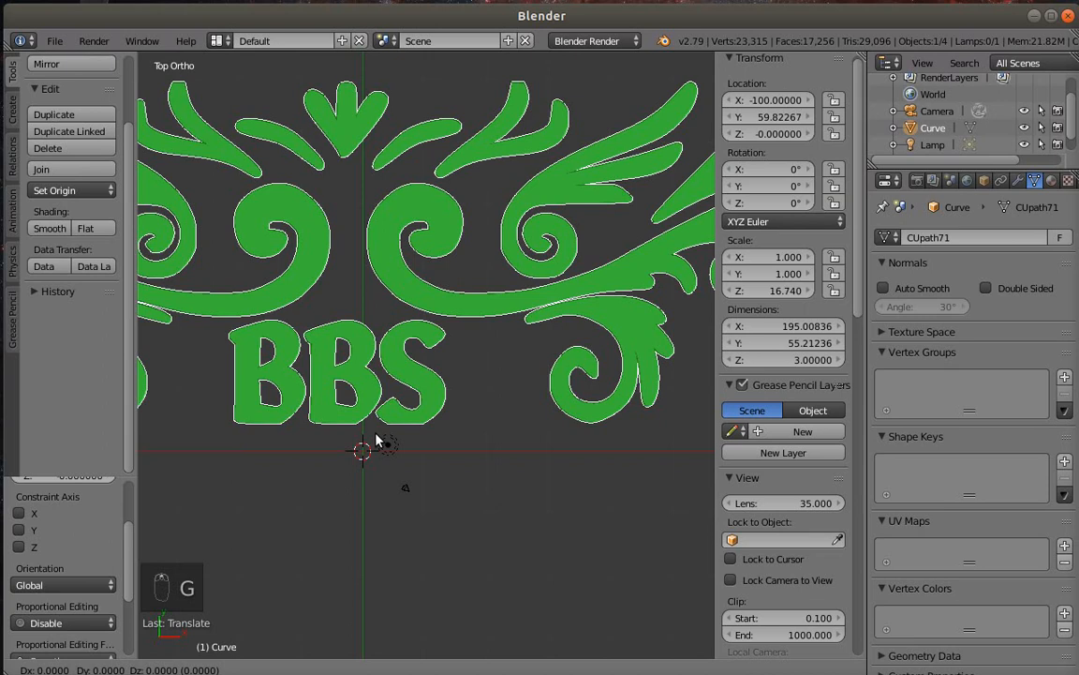
key("x")
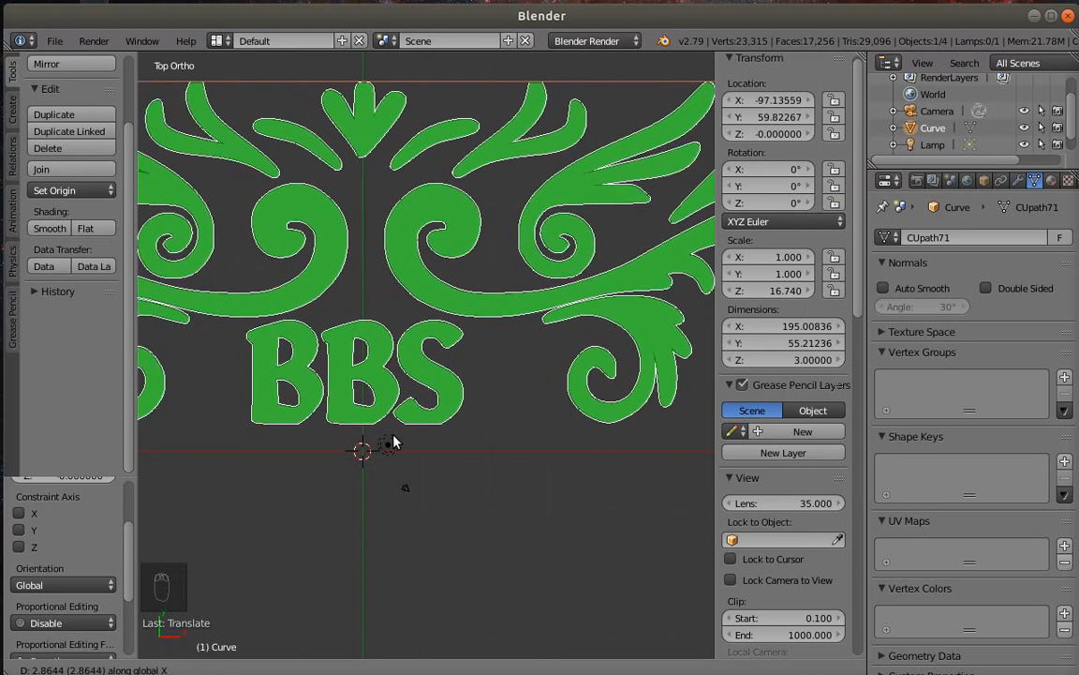
left_click(392, 441)
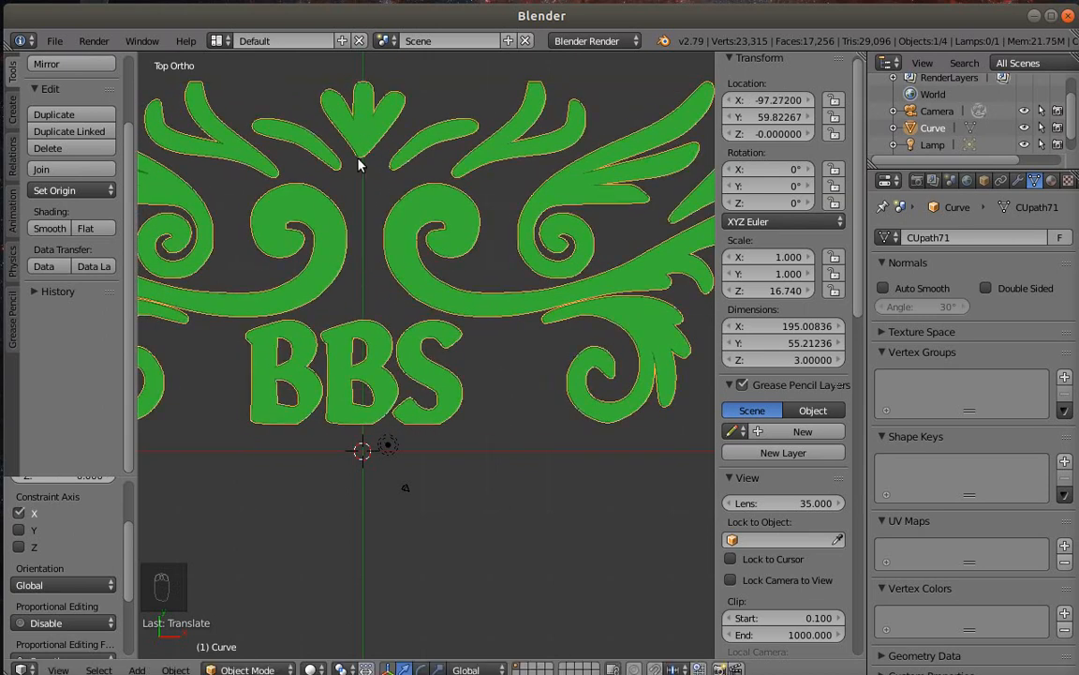
Show the podest object to compare its size with the ornament, and hide it again
scroll(382, 342, "down", 5)
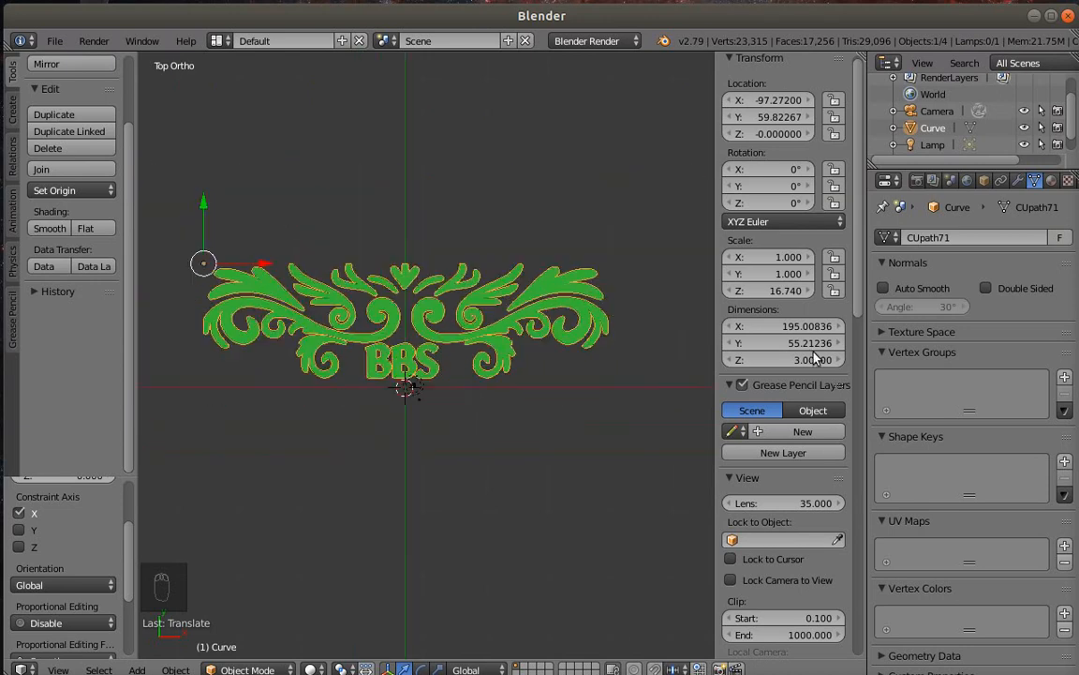
scroll(982, 122, "down", 1)
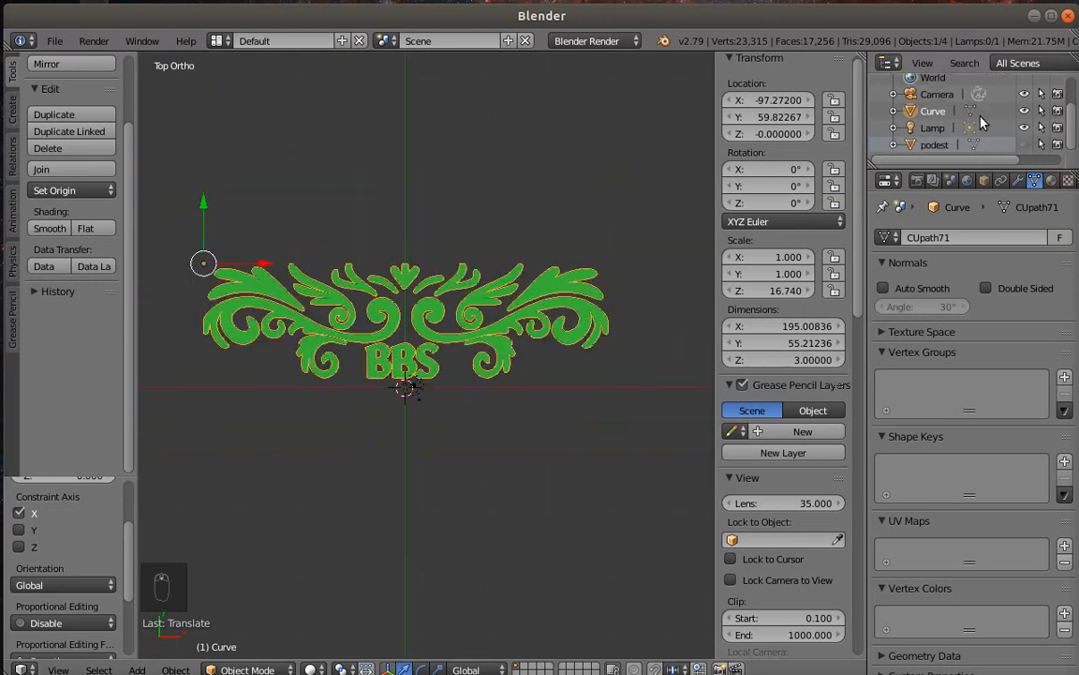
left_click(1024, 145)
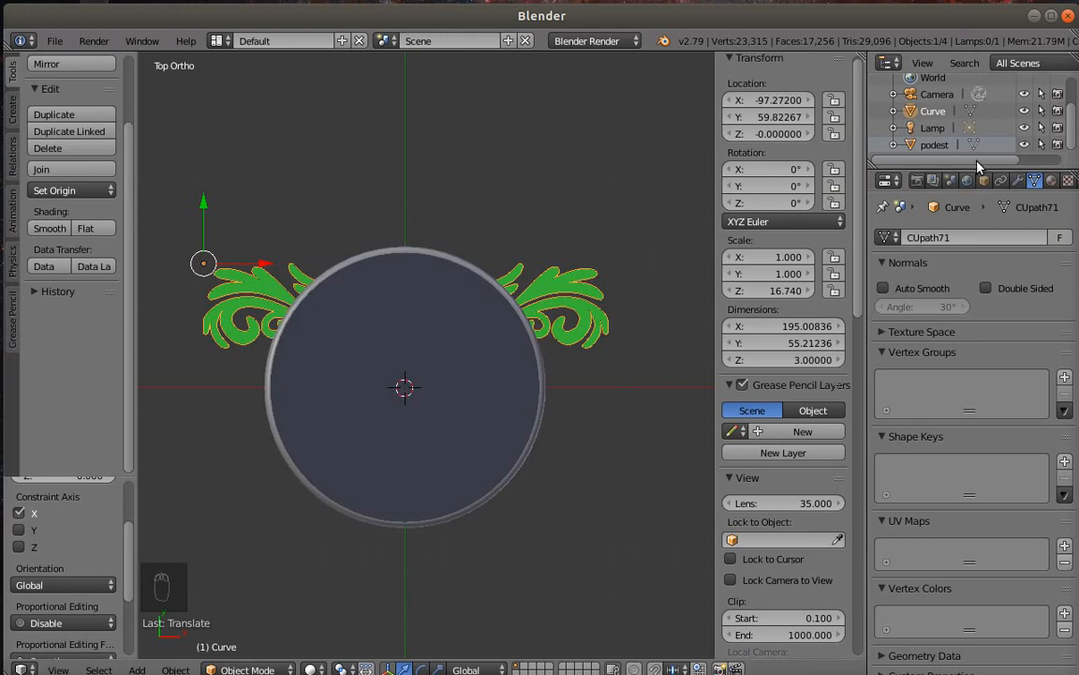
left_click(1024, 144)
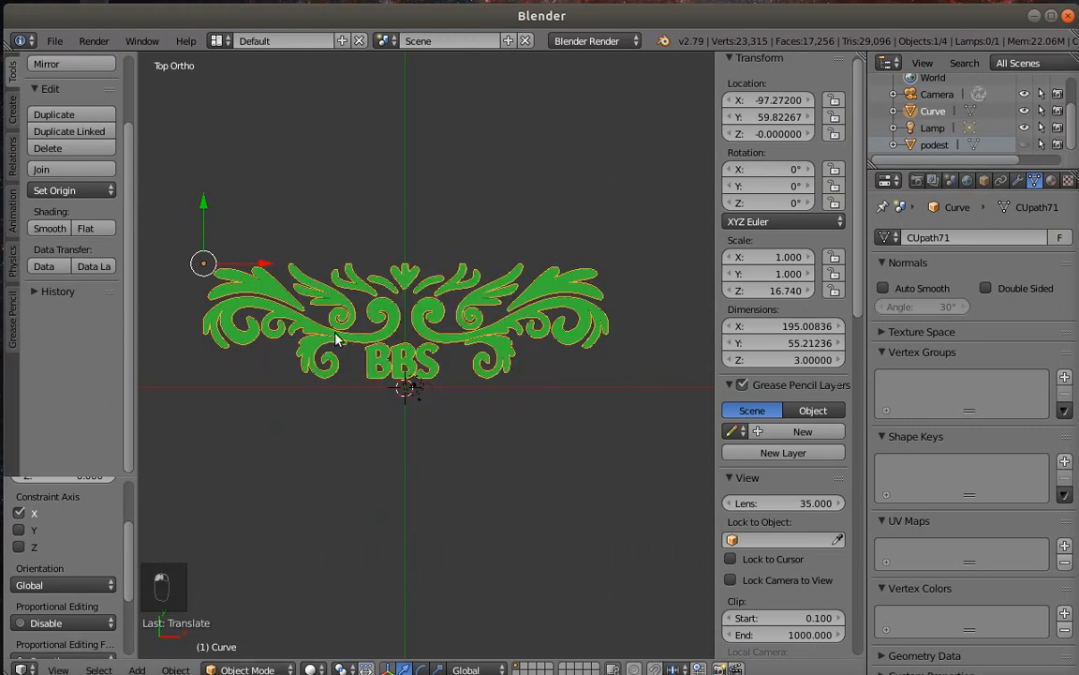
Apply the ornament's location so its origin sits at the world centre
middle_click_drag(310, 244, 185, 225)
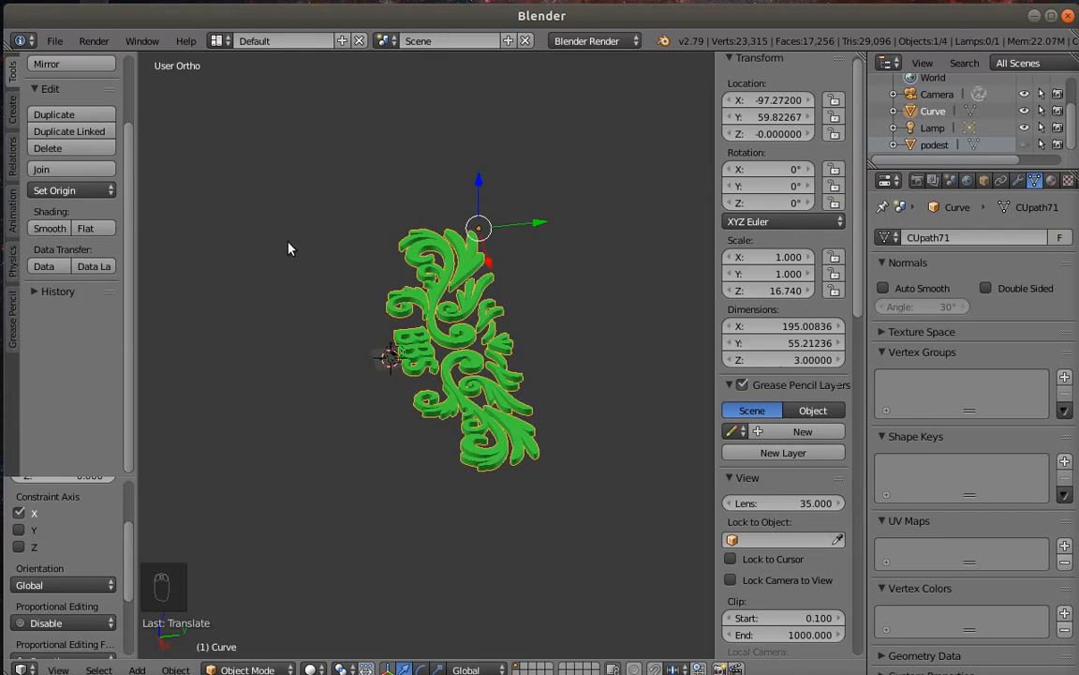
key("KP_3")
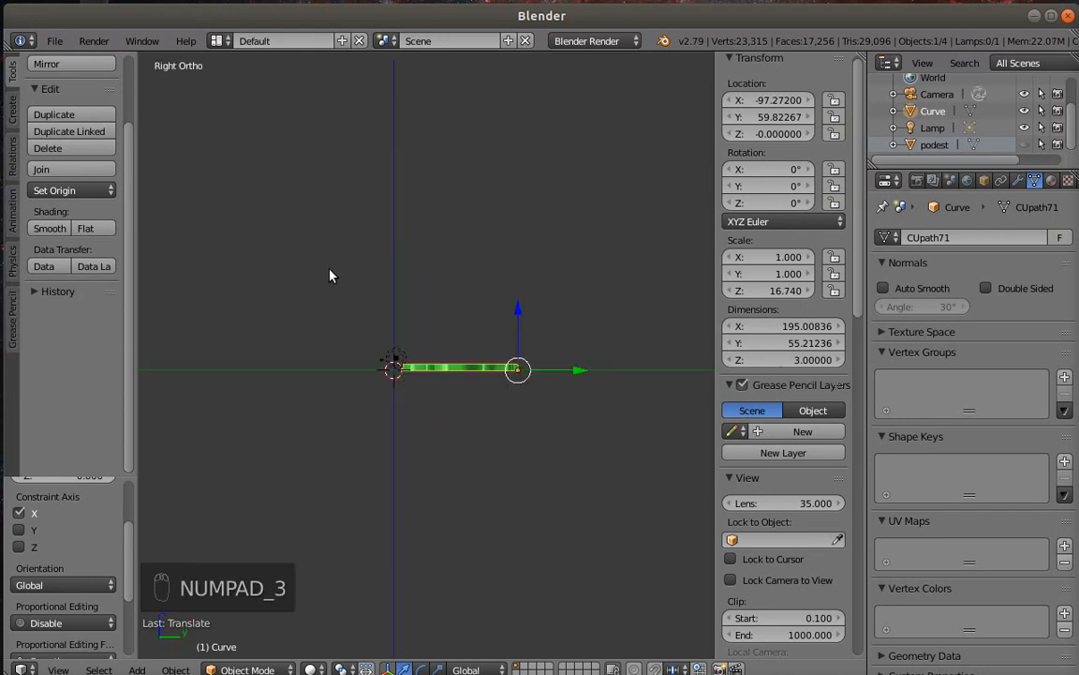
scroll(389, 376, "up", 4)
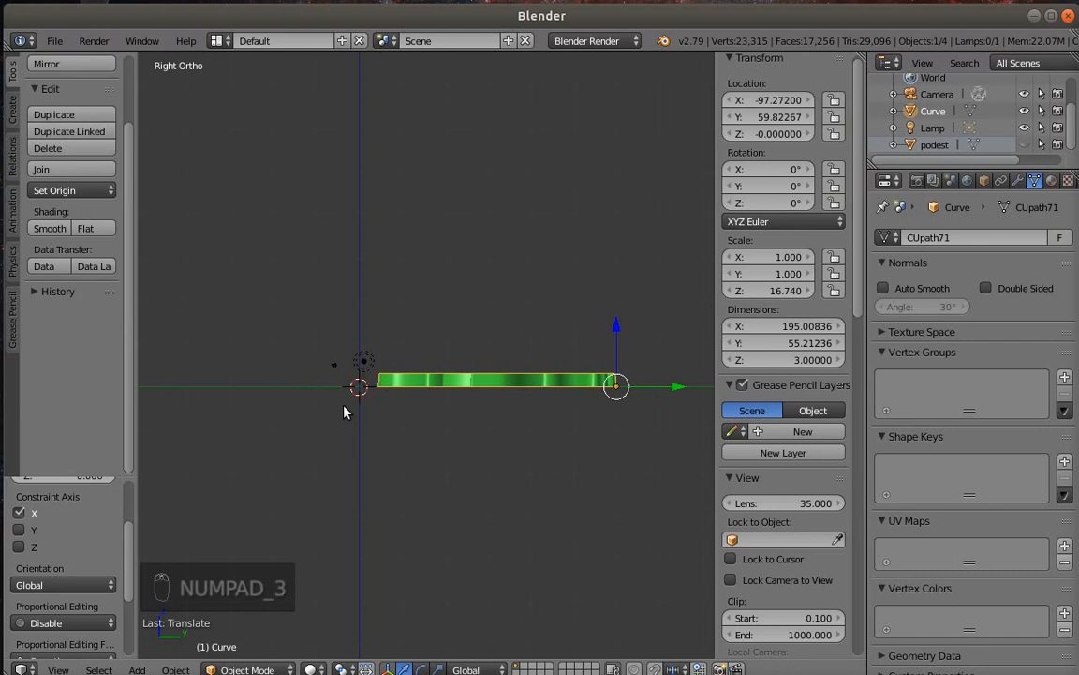
left_click(175, 669)
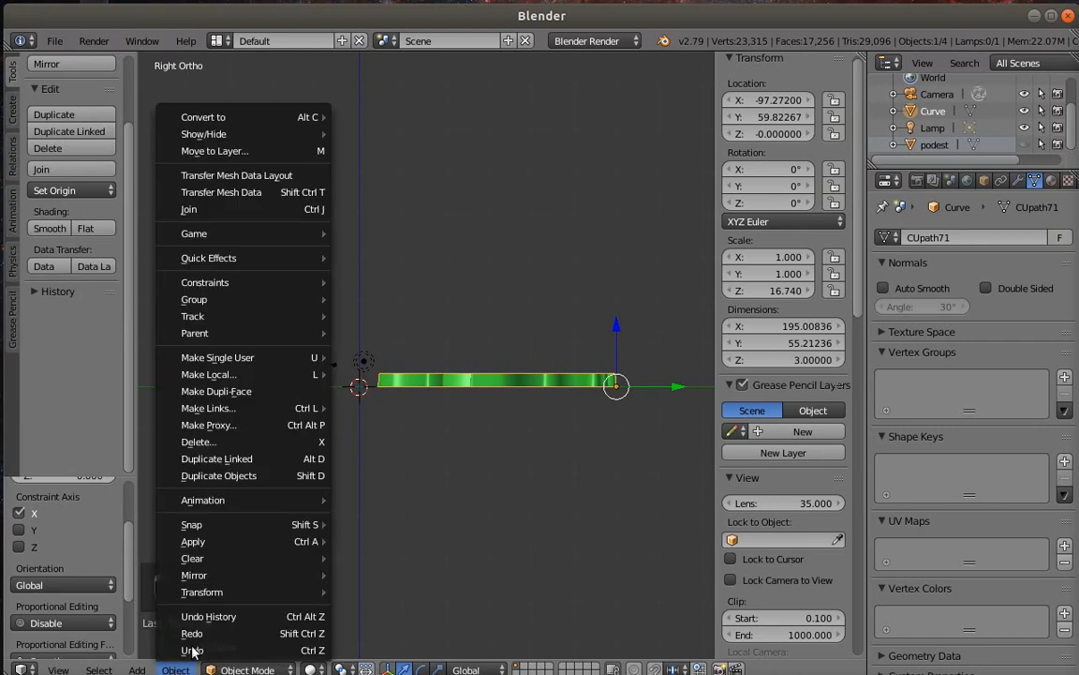
mouse_move(202, 542)
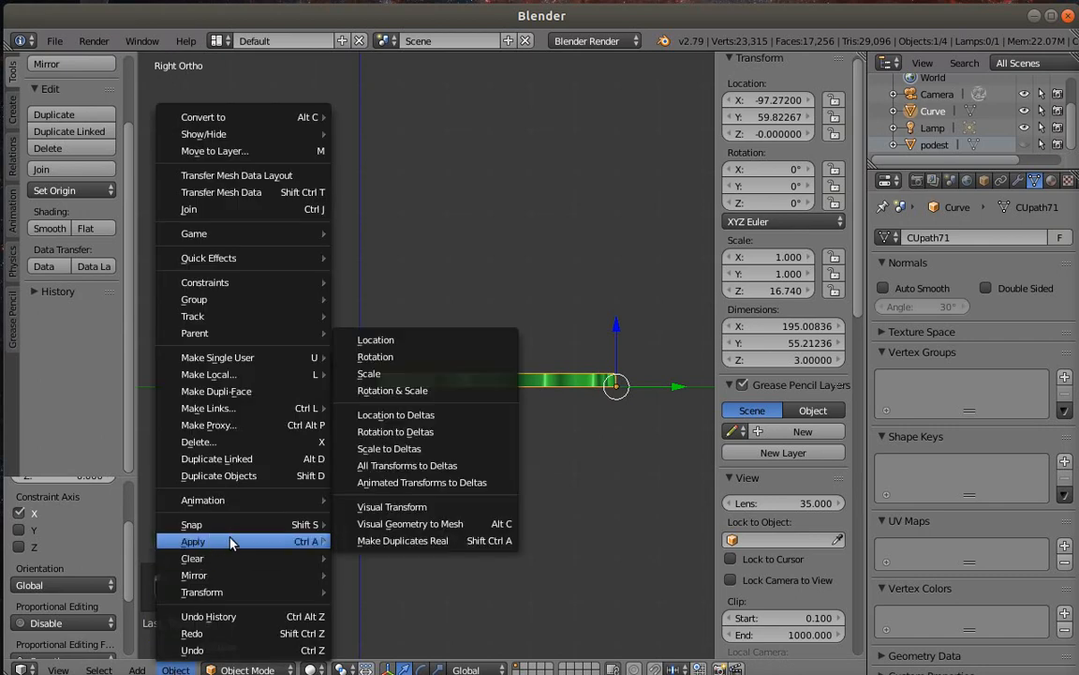
left_click(410, 343)
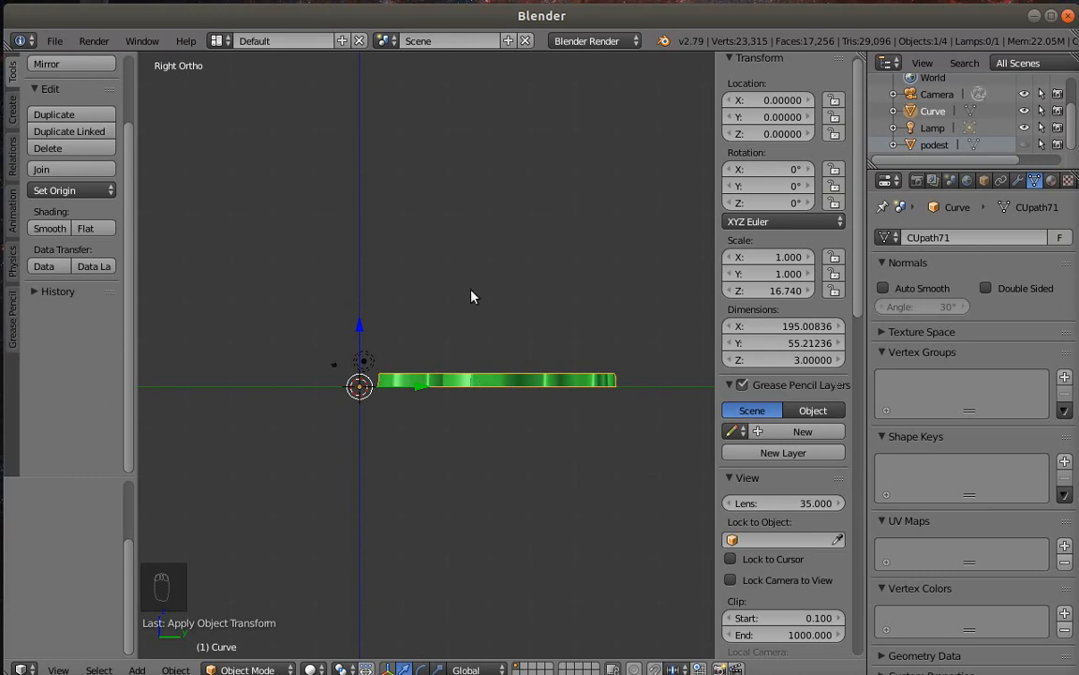
Rotate the ornament 90° about the X axis in right view so it stands upright
key("r")
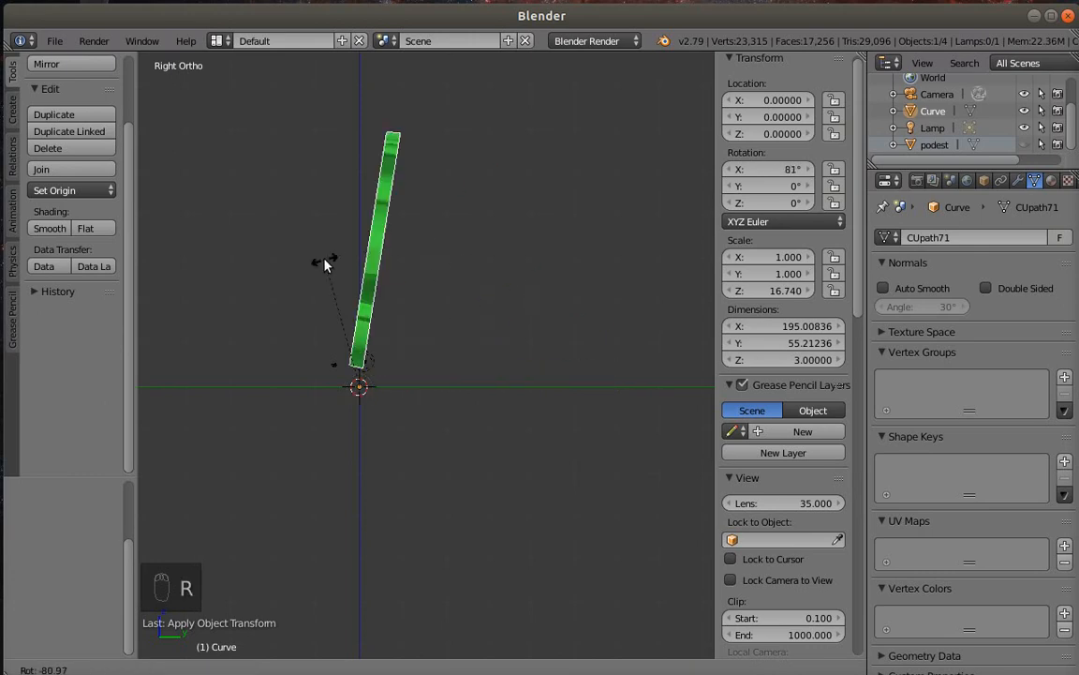
type("9")
type("0")
key("Return")
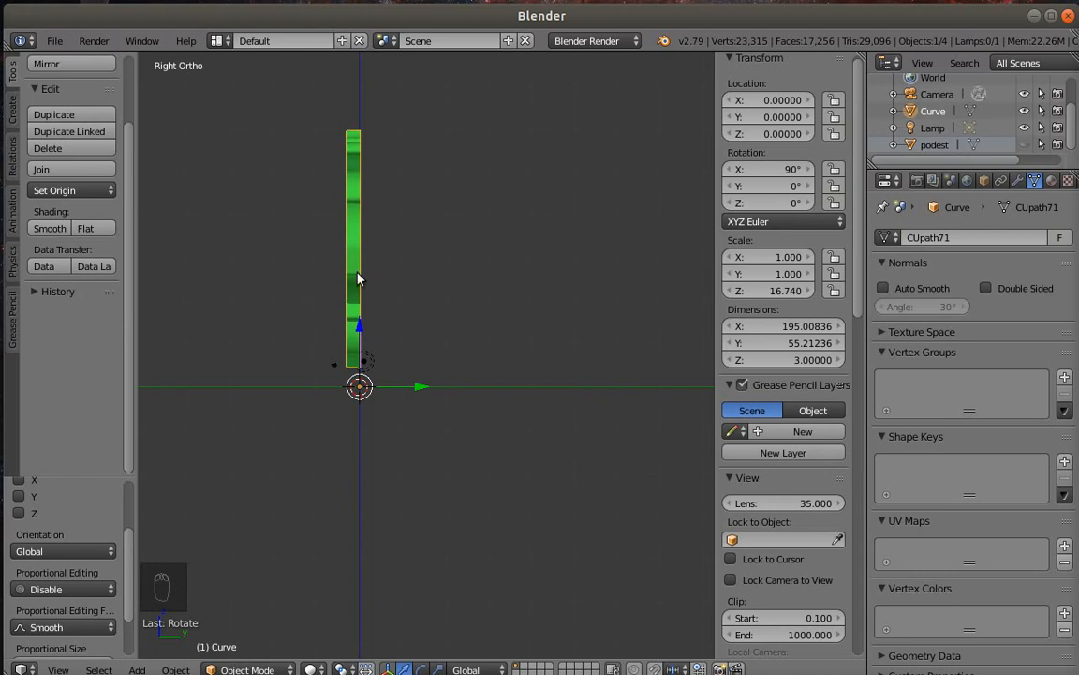
Move the upright ornament along Y to about -69.58 and make the podest object visible
scroll(421, 377, "down", 2)
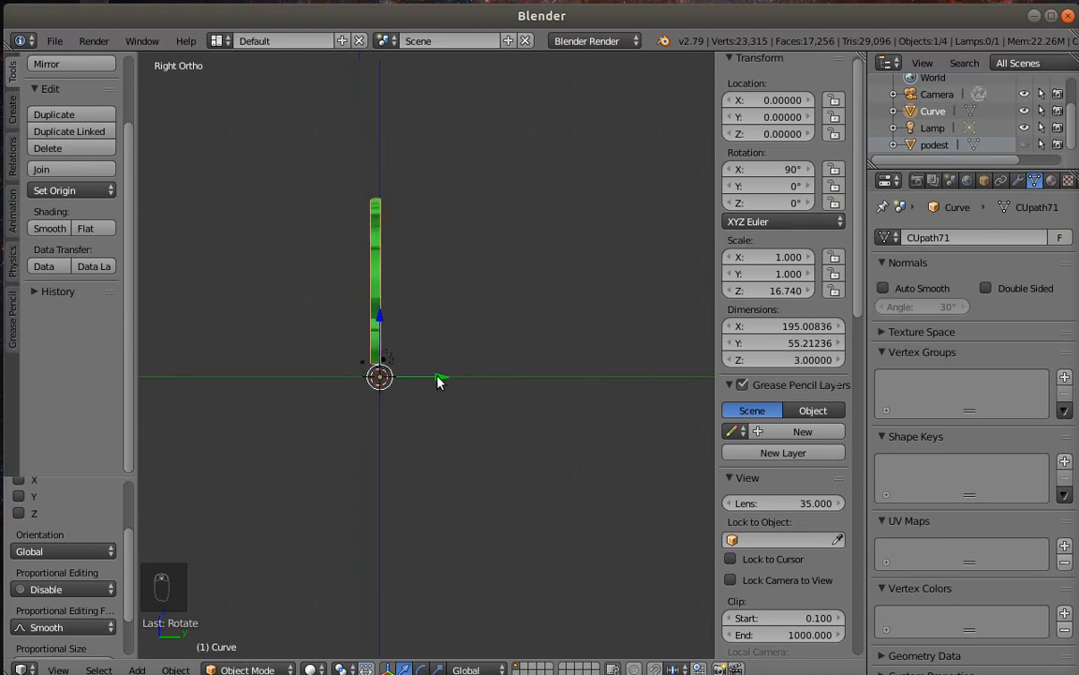
left_click_drag(441, 381, 230, 376)
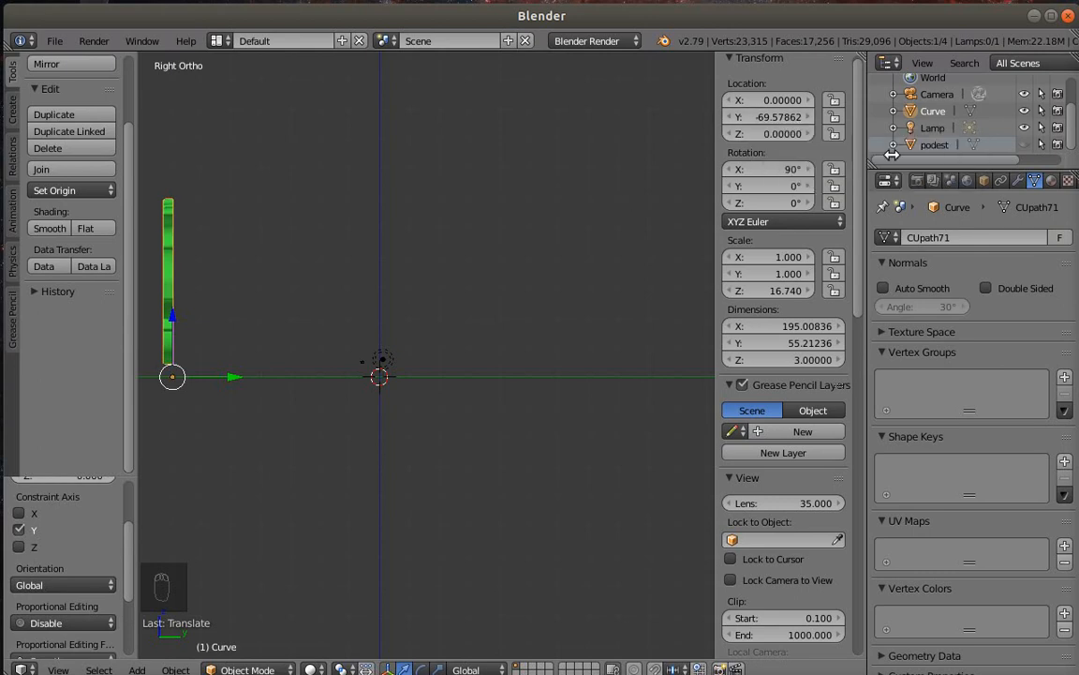
left_click(1025, 145)
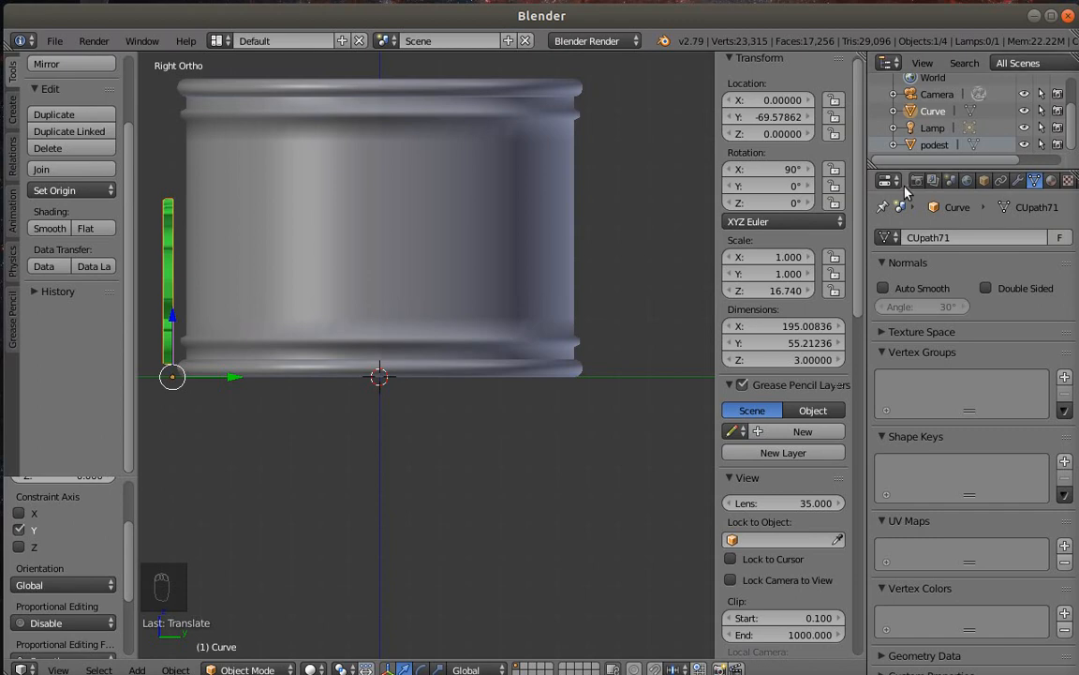
scroll(383, 272, "down", 3)
scroll(383, 272, "up", 3)
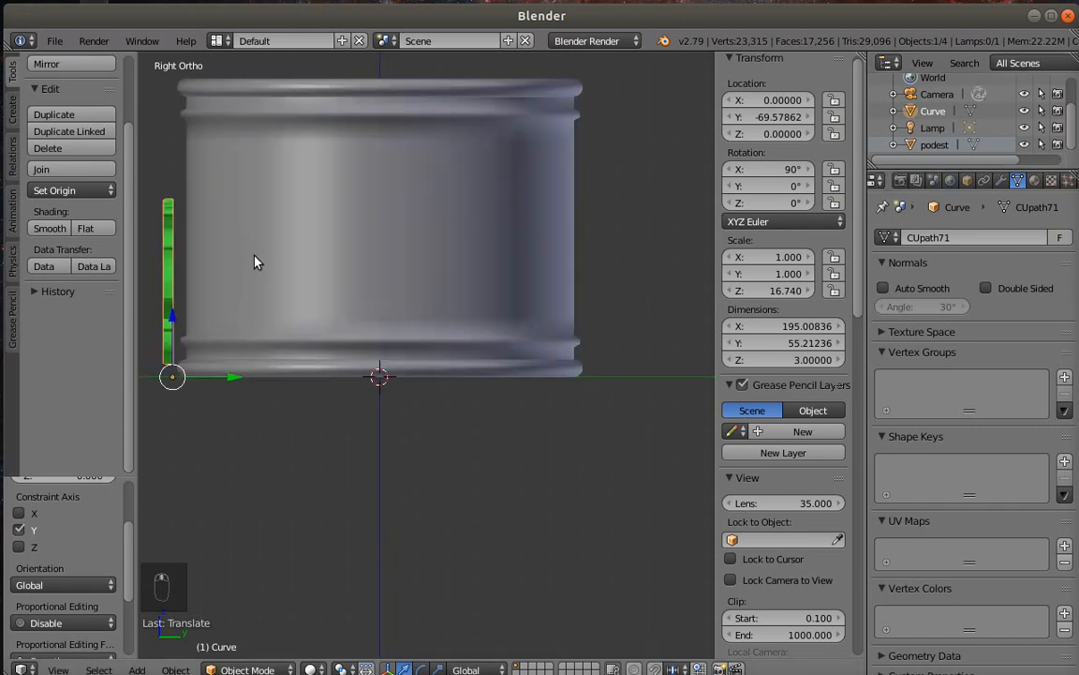
Raise the ornament to about 16.26 in Z and set it against the pedestal wall at about -64.80 in Y
middle_click_drag(289, 253, 466, 302, "shift")
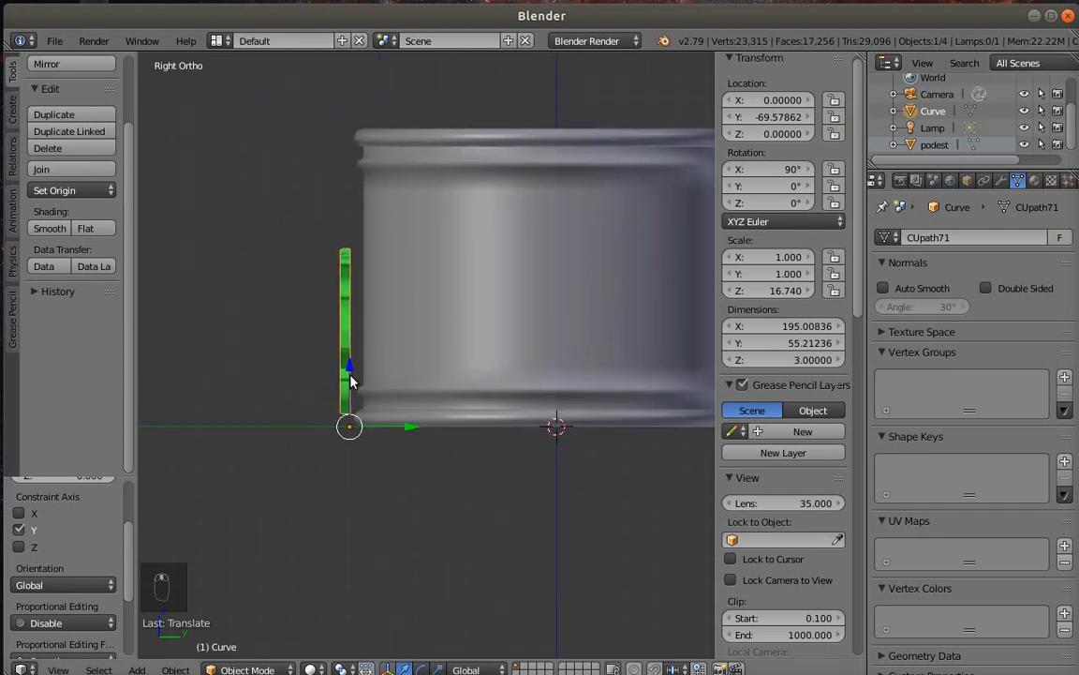
left_click_drag(349, 380, 351, 336)
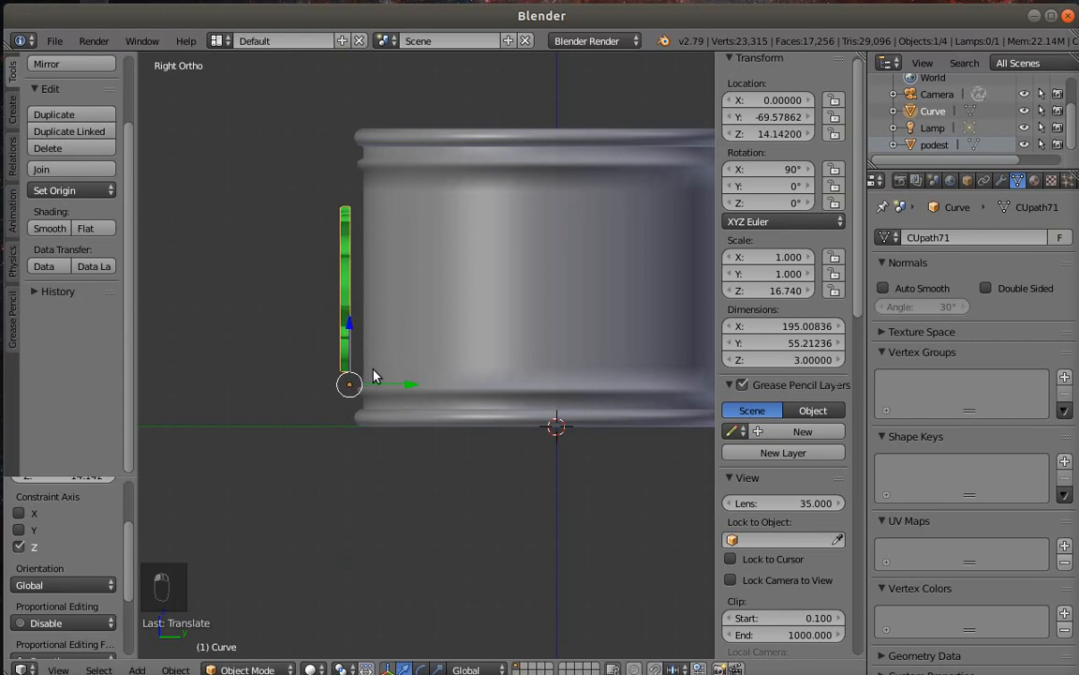
scroll(303, 330, "up", 4)
left_click_drag(330, 425, 358, 416)
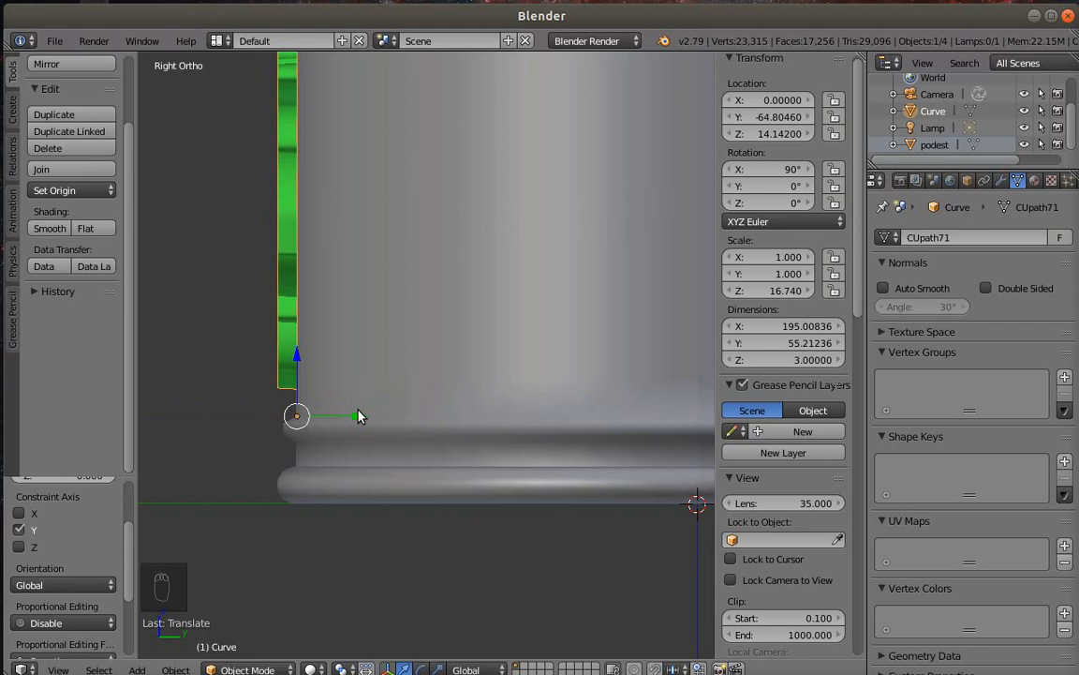
scroll(359, 415, "down", 3)
left_click_drag(349, 335, 356, 328)
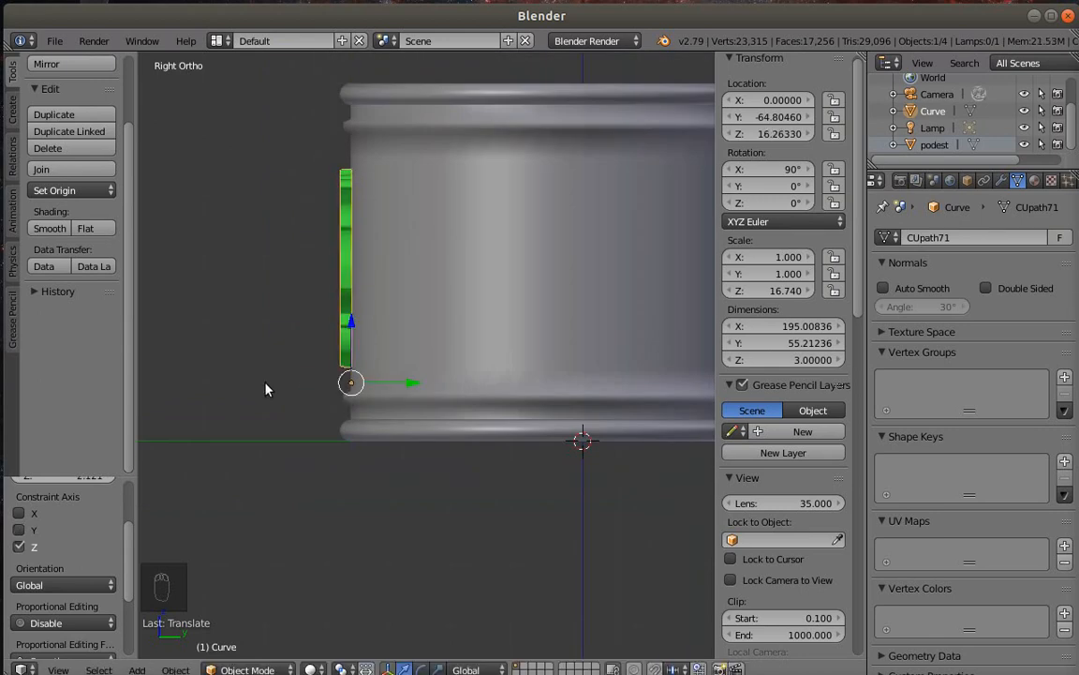
Apply the ornament's rotation and check its placement on the pedestal from above and at an angle
key("KP_7")
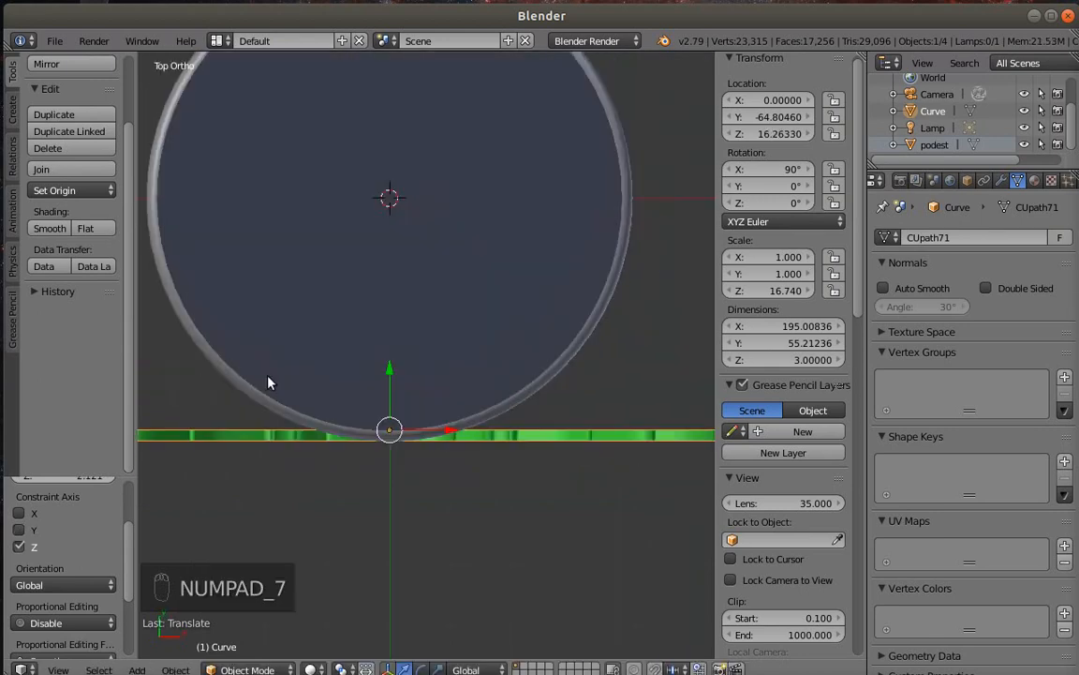
scroll(310, 399, "down", 2)
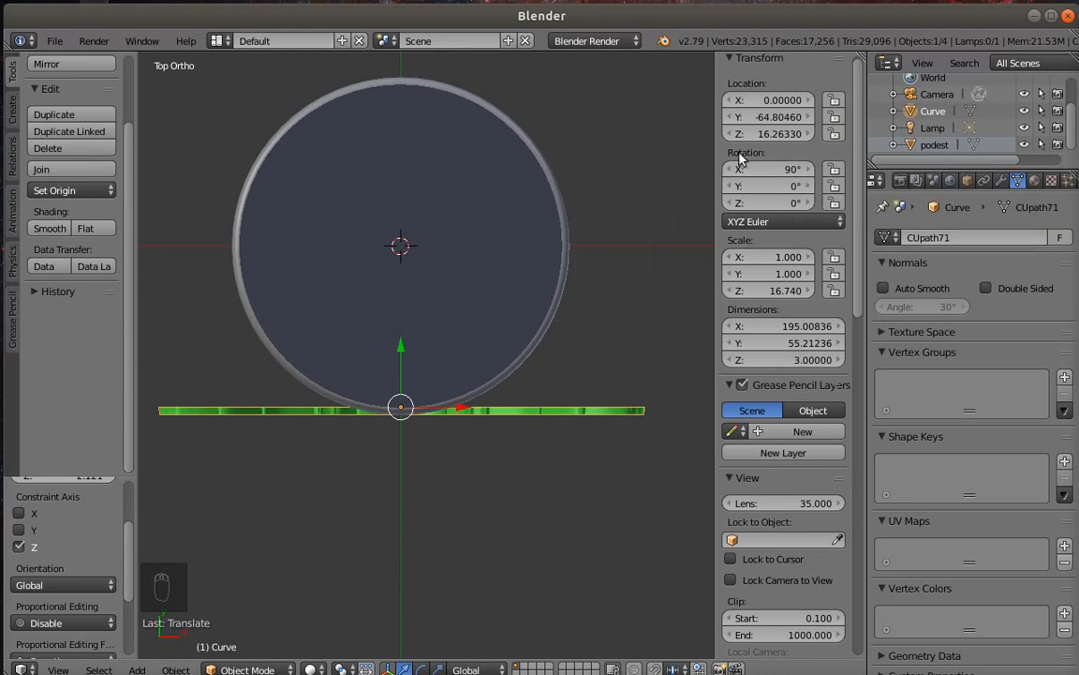
left_click(175, 668)
mouse_move(215, 545)
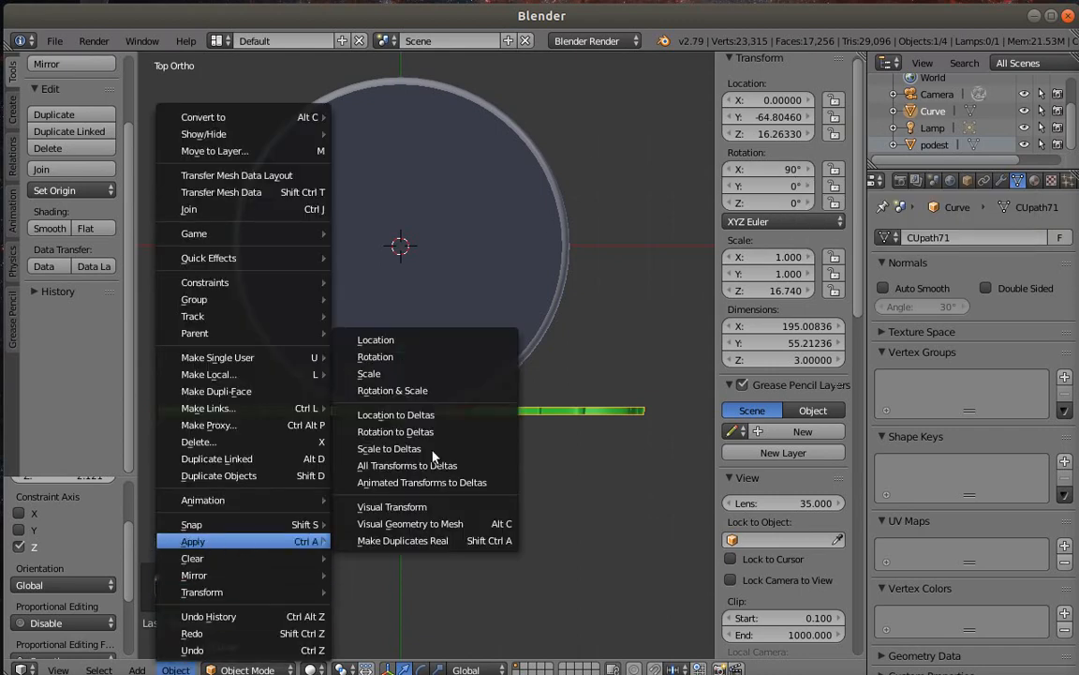
left_click(375, 357)
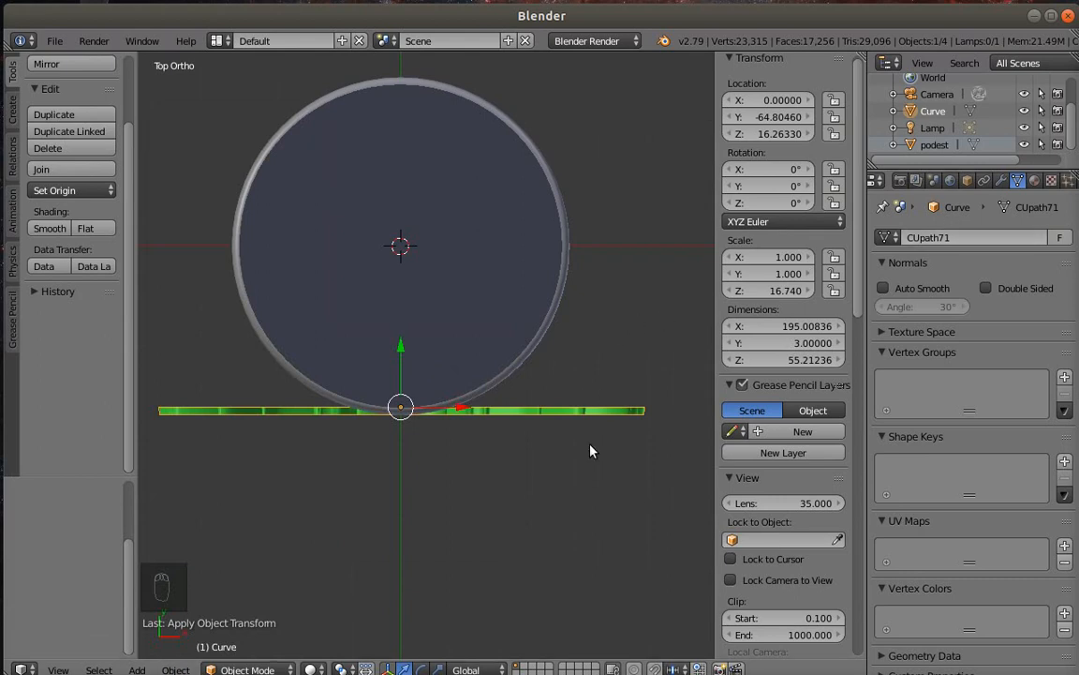
middle_click_drag(591, 450, 522, 458)
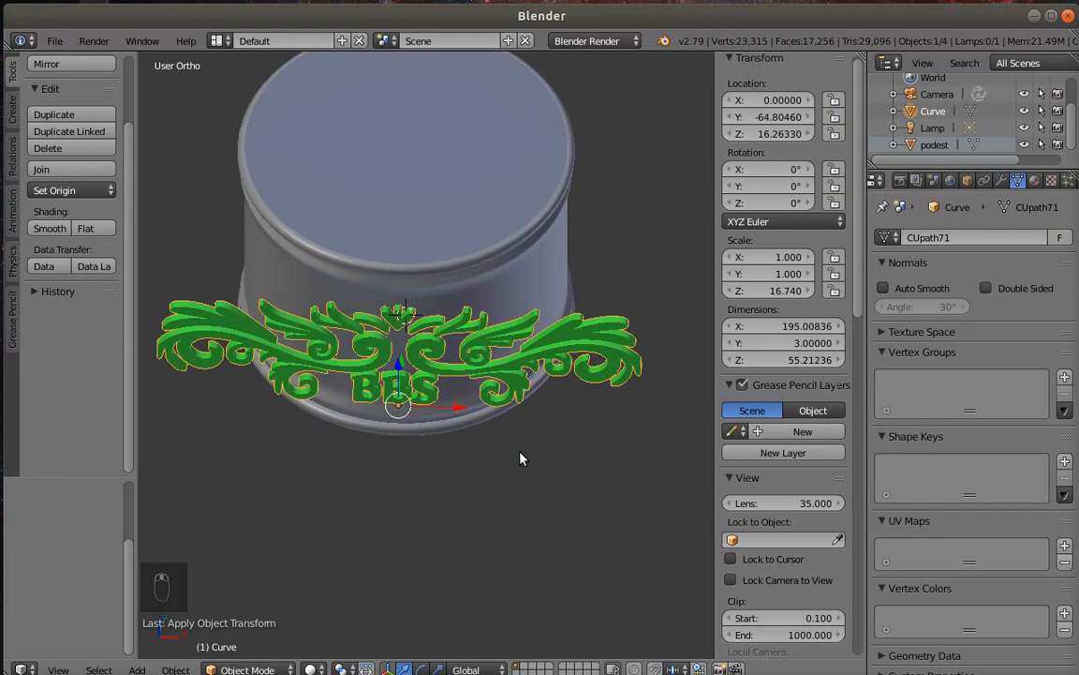
key("KP_7")
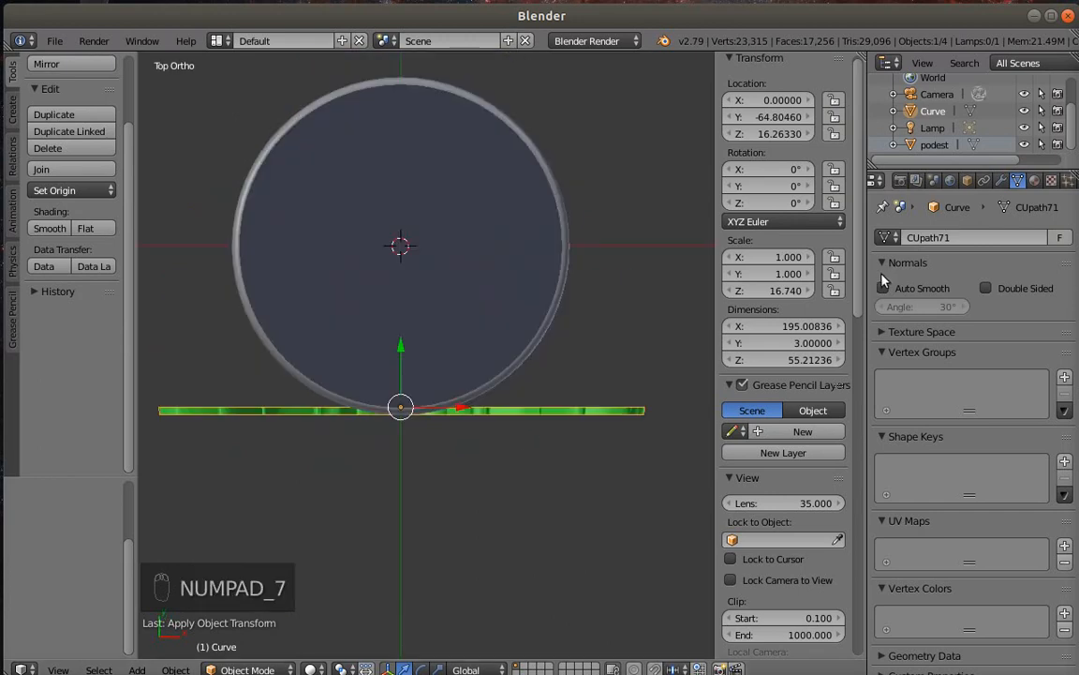
Add a Simple Deform modifier to the ornament, set it to Bend and enter an angle of 180°
left_click(1001, 181)
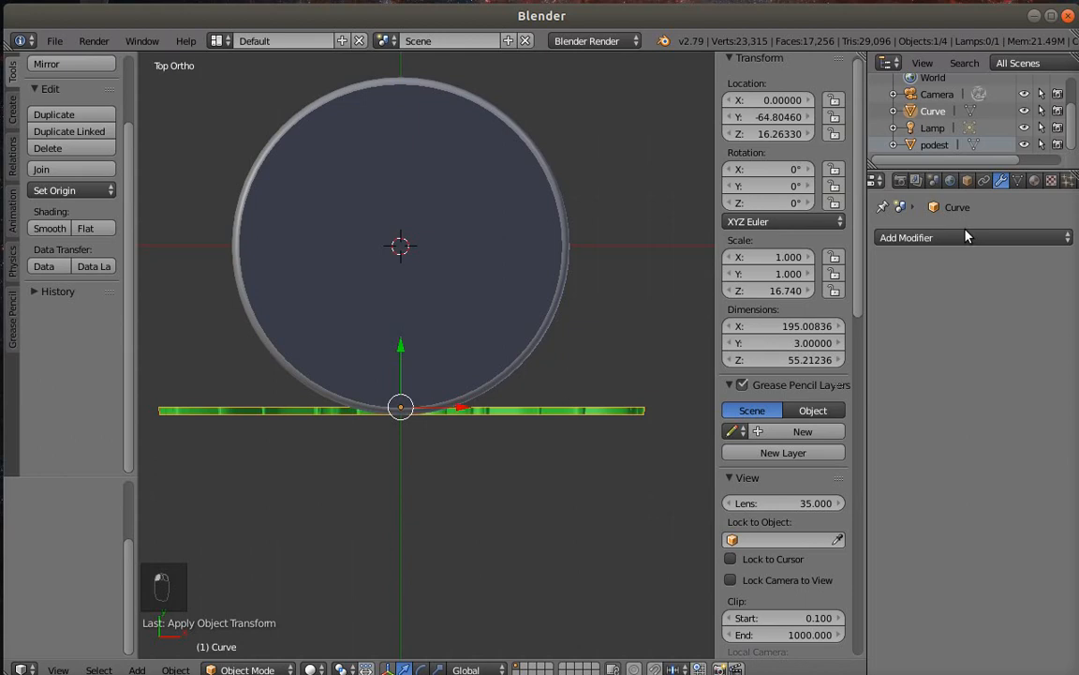
left_click(927, 238)
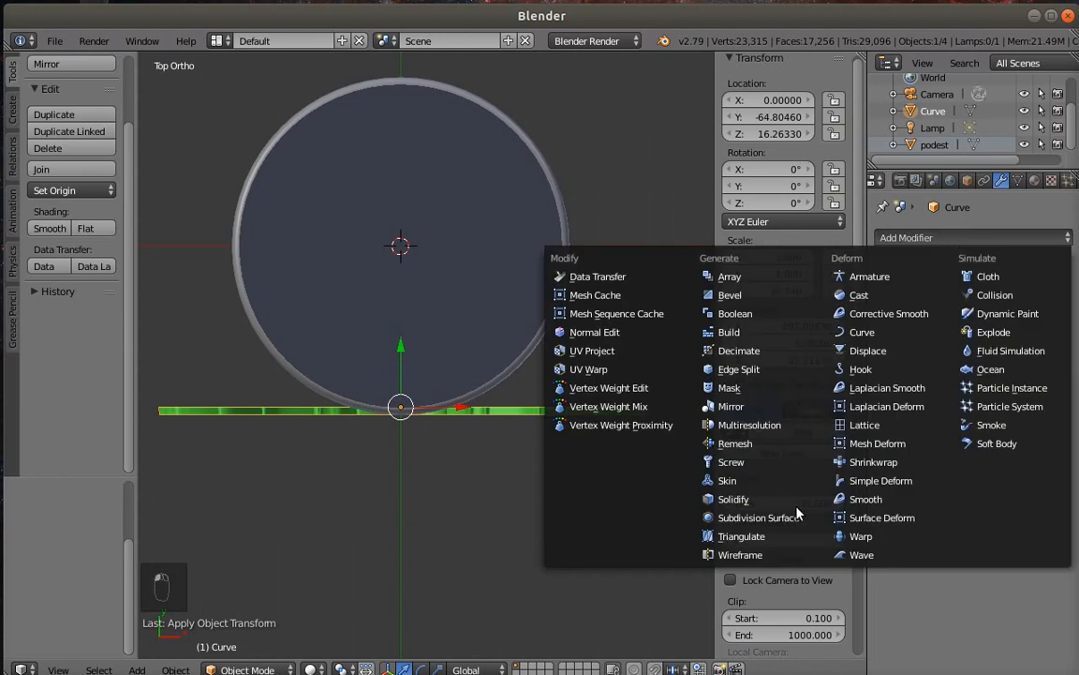
left_click(871, 480)
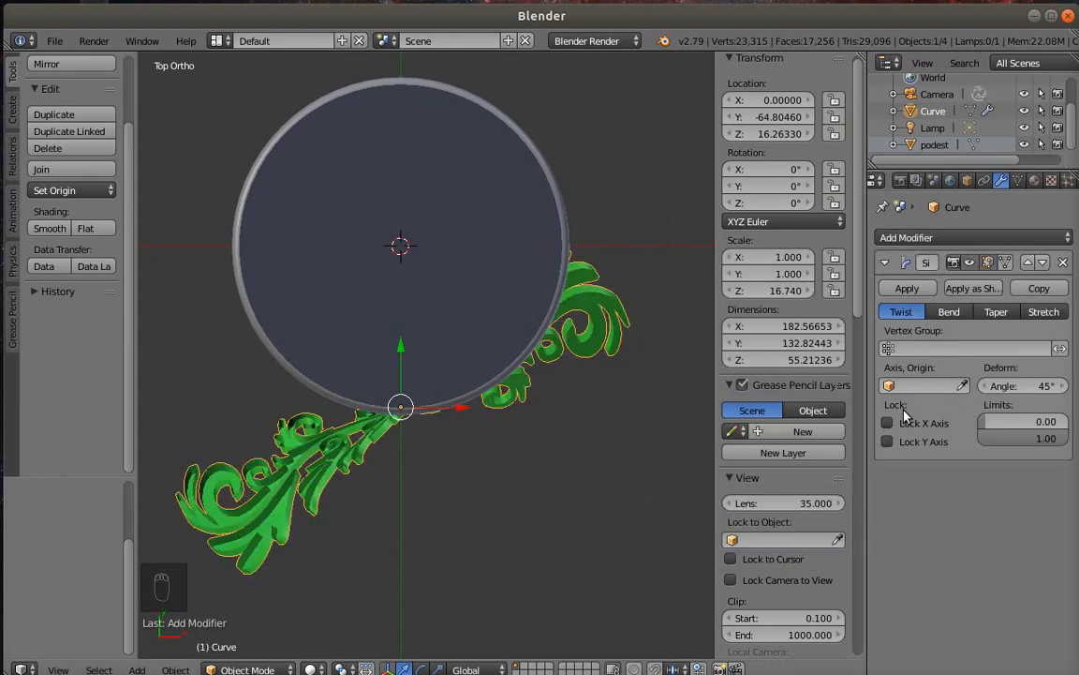
left_click(949, 311)
left_click(1013, 386)
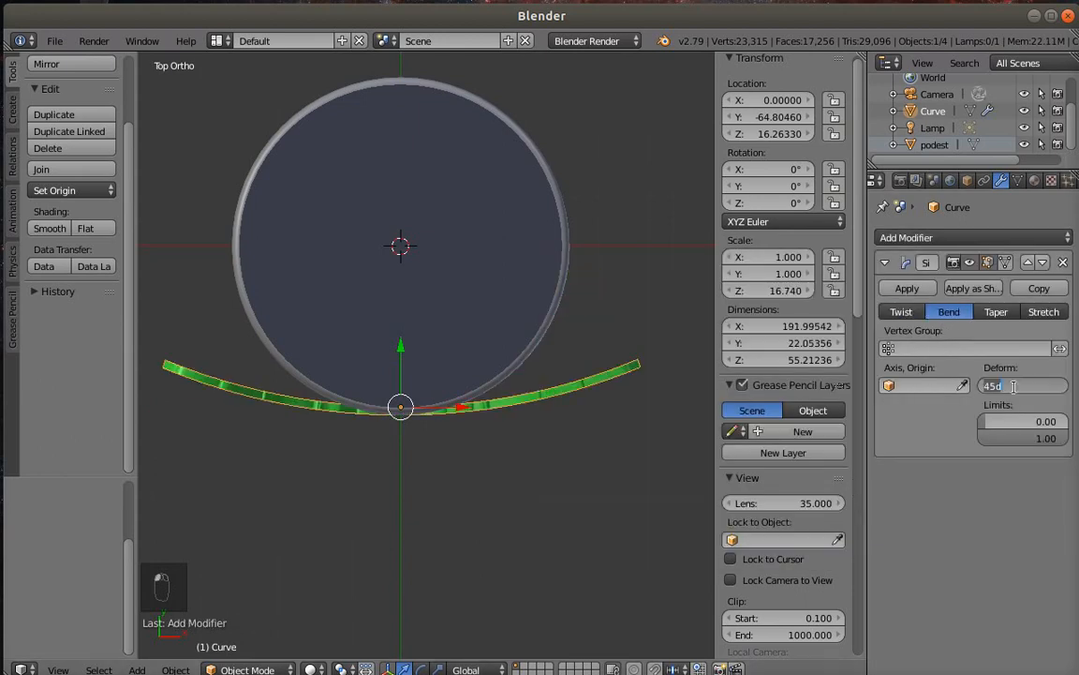
type("180")
key("Return")
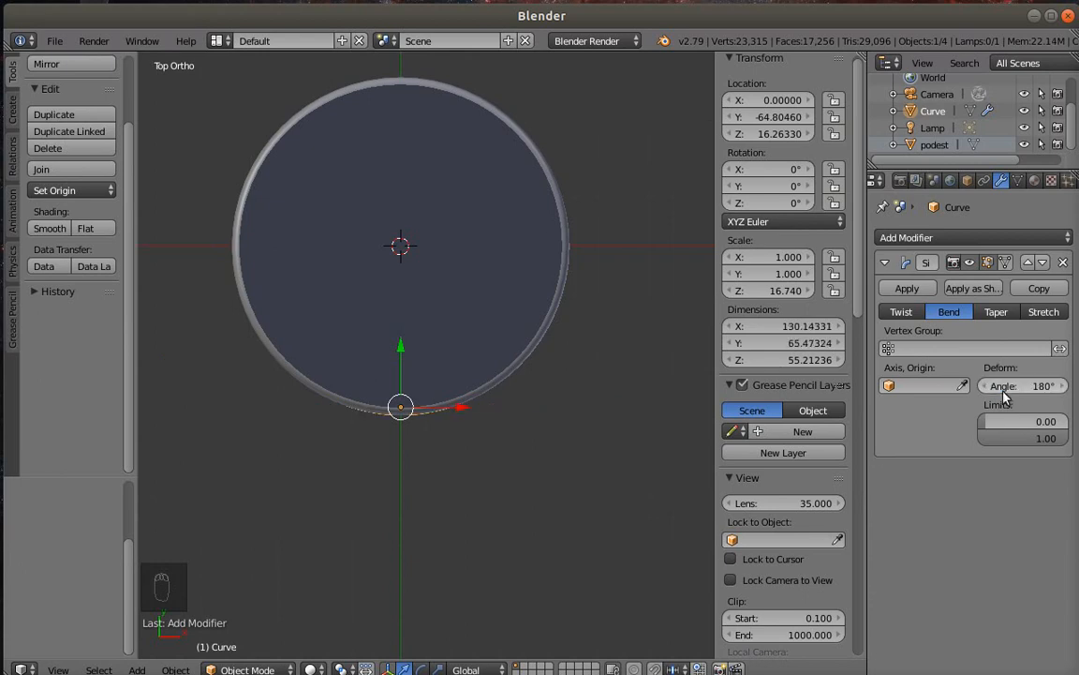
Check the bent ornament's fit against the pedestal wall and set its bend angle to 178°
middle_click_drag(646, 477, 138, 434)
scroll(520, 381, "up", 6)
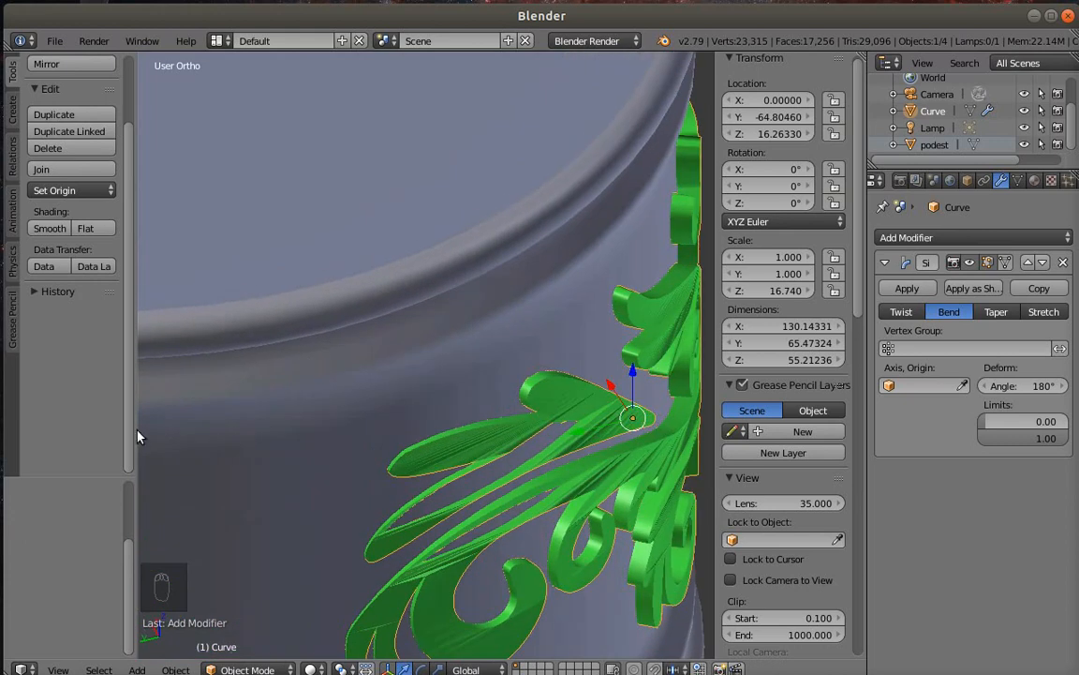
middle_click_drag(388, 458, 347, 468)
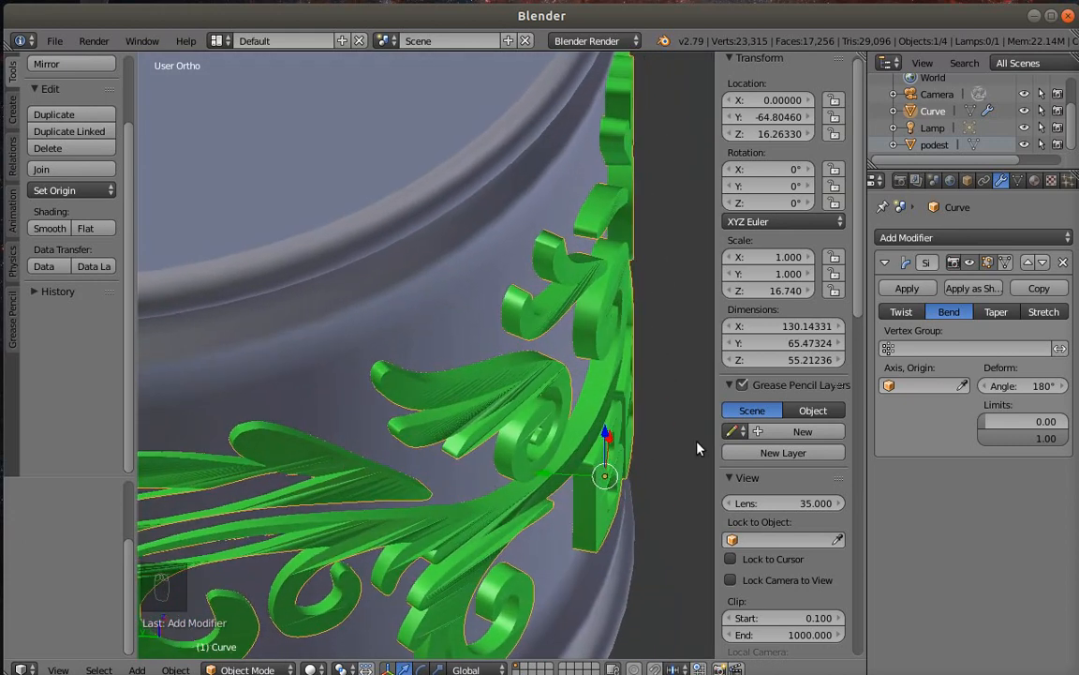
type("178")
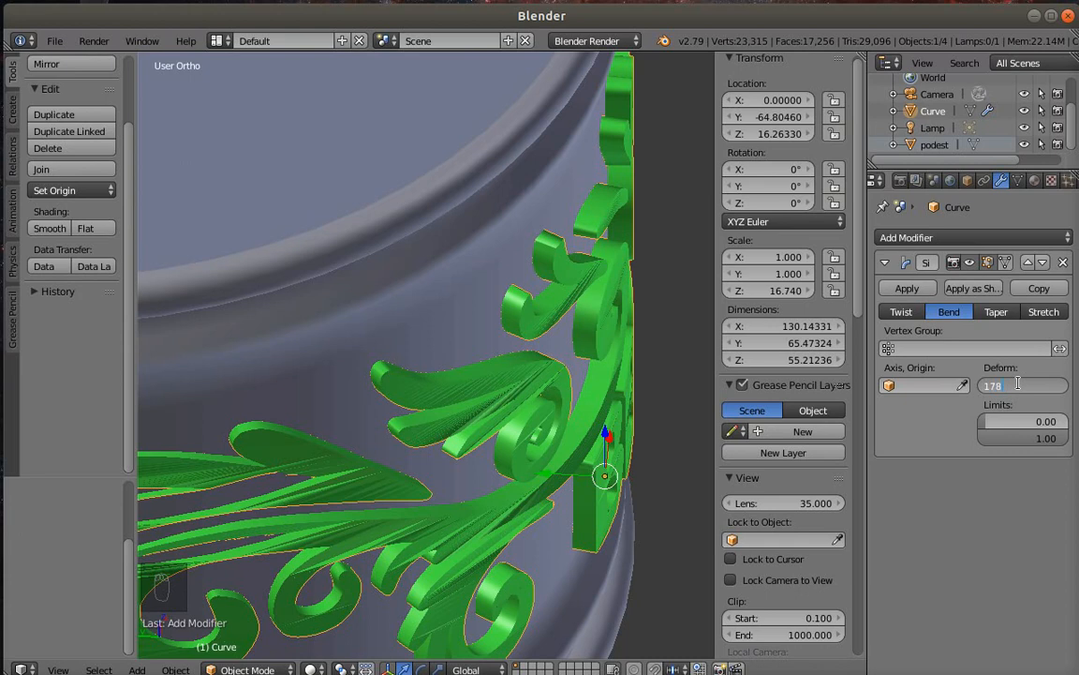
key("Return")
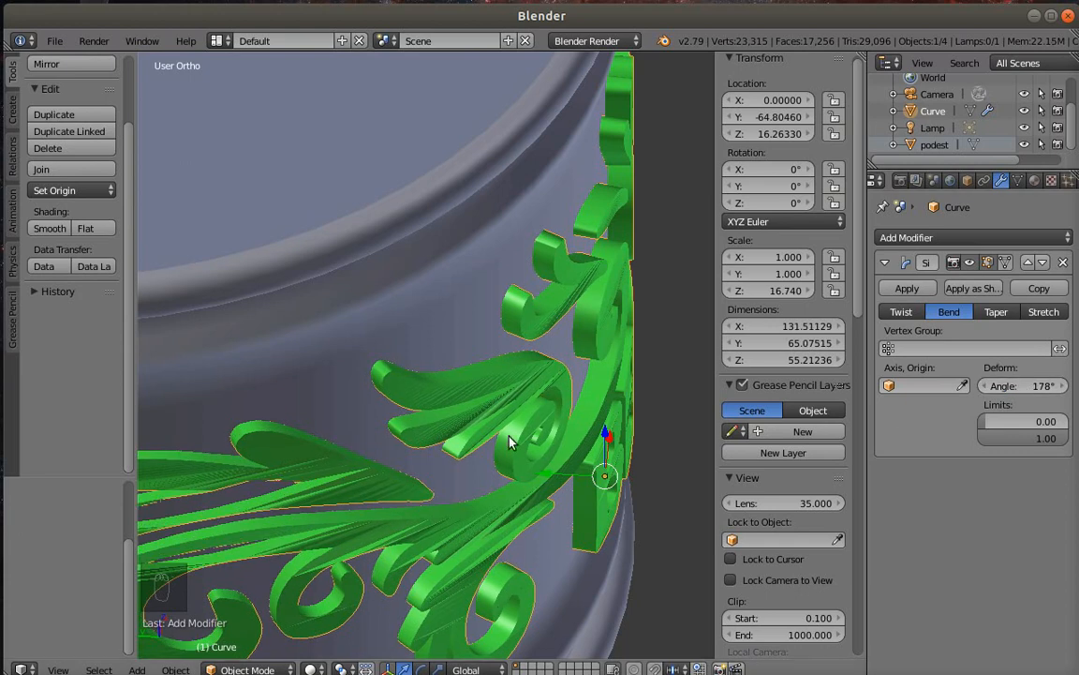
Inspect the ornament along the pedestal's rim and set its bend angle to 176°
scroll(490, 419, "up", 3)
scroll(490, 418, "down", 6)
scroll(221, 421, "up", 3)
middle_click_drag(267, 442, 424, 422)
scroll(270, 417, "down", 5)
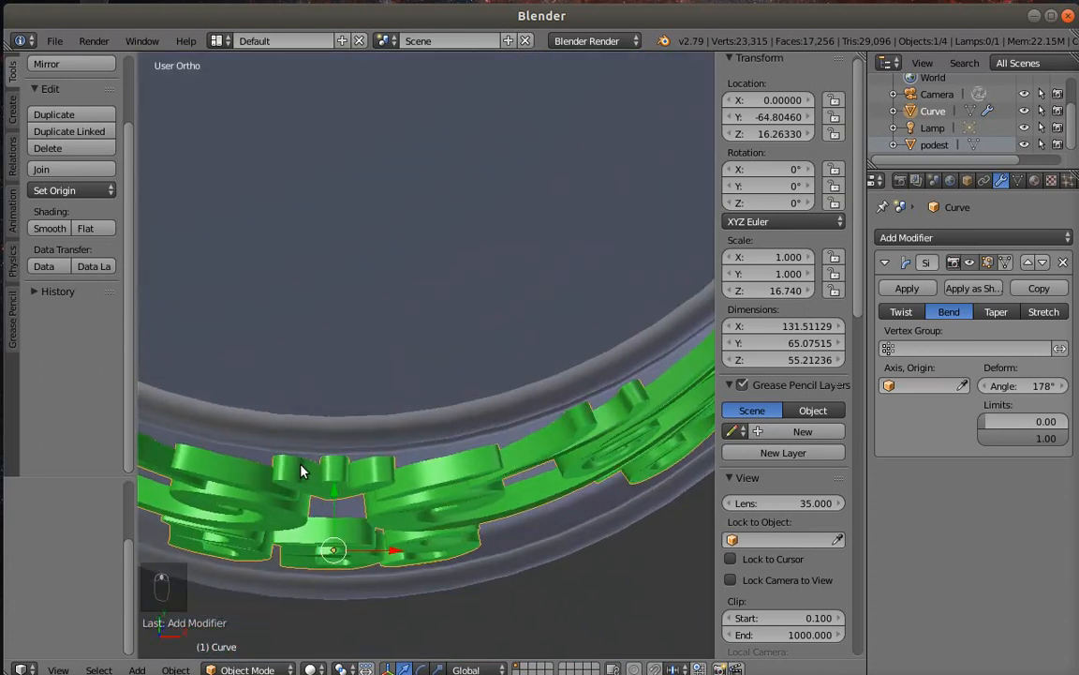
middle_click_drag(268, 417, 461, 461)
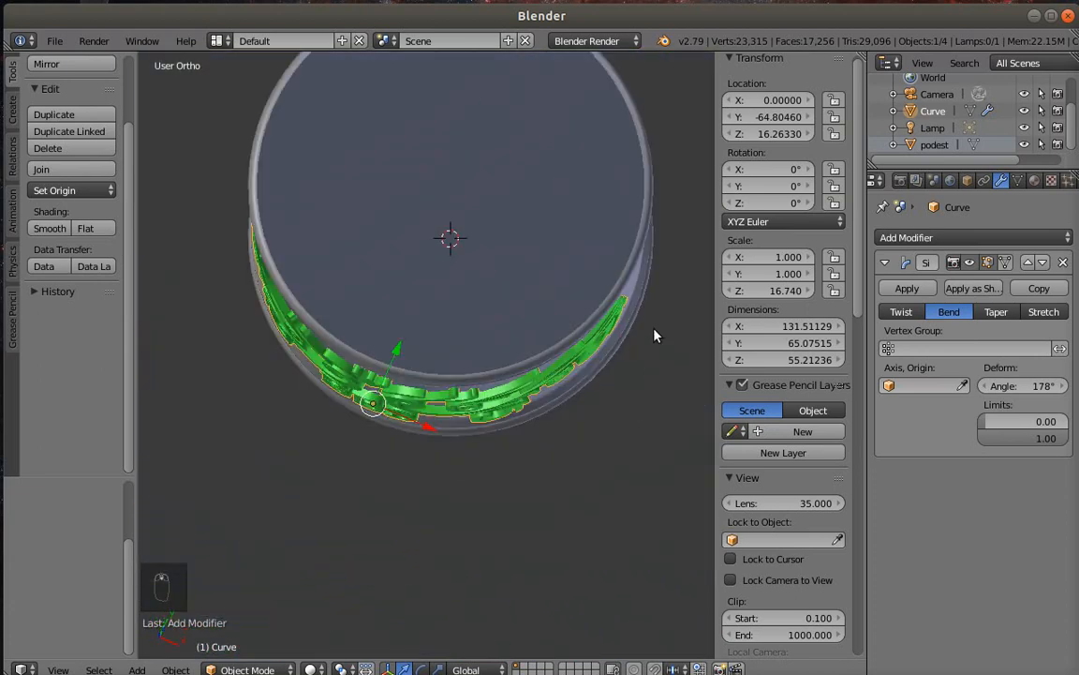
scroll(655, 336, "up", 3)
double_click(1025, 385)
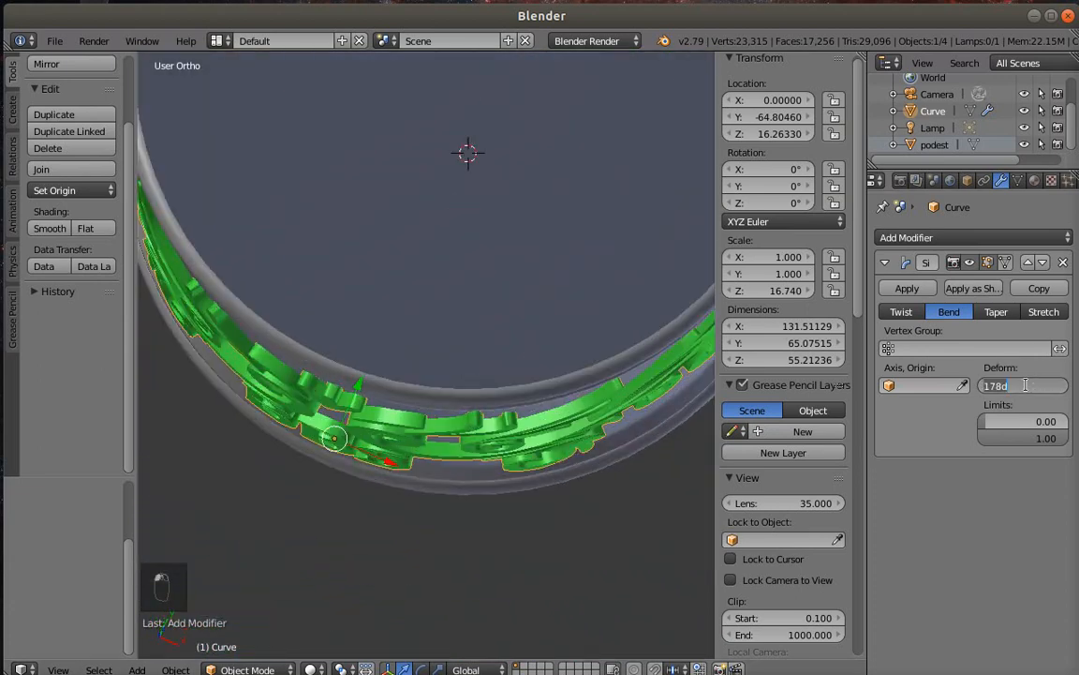
type("176")
key("Return")
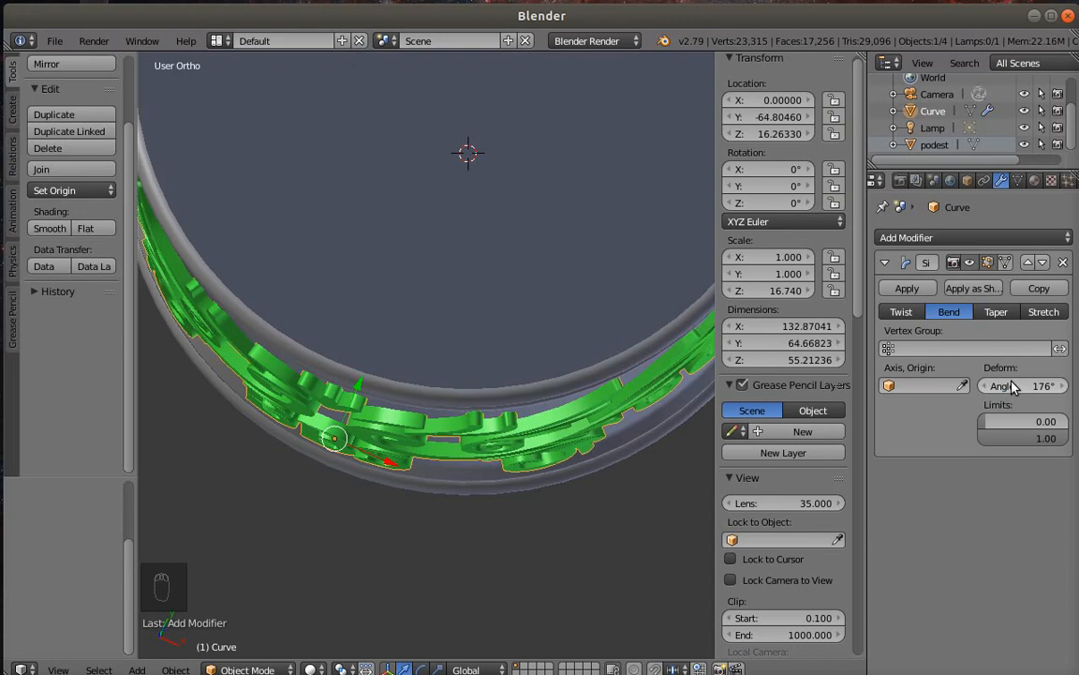
Examine from several angles how closely the bent ornament follows the pedestal wall along its full length
scroll(447, 373, "down", 3)
scroll(610, 343, "up", 4)
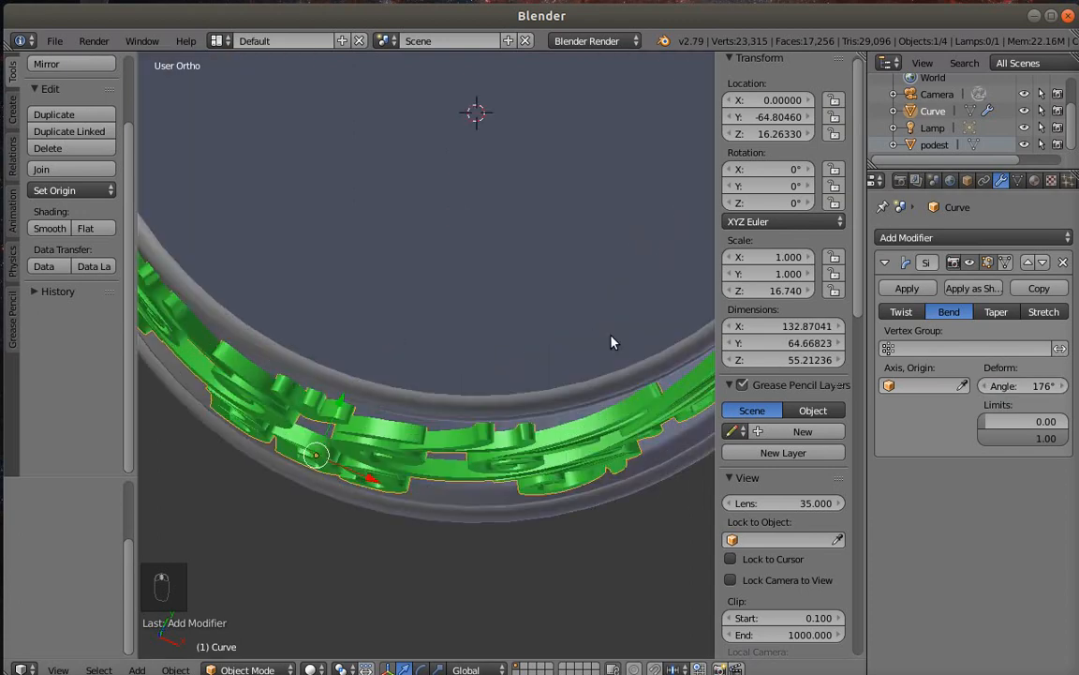
scroll(610, 347, "up", 4)
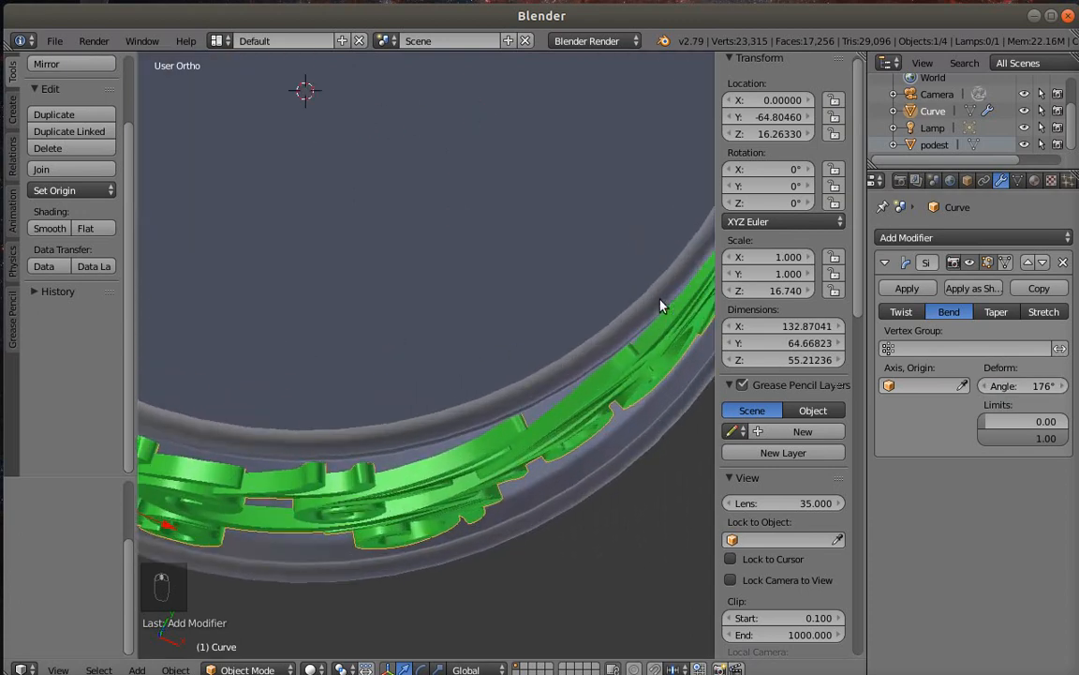
middle_click_drag(687, 271, 860, 202, "shift")
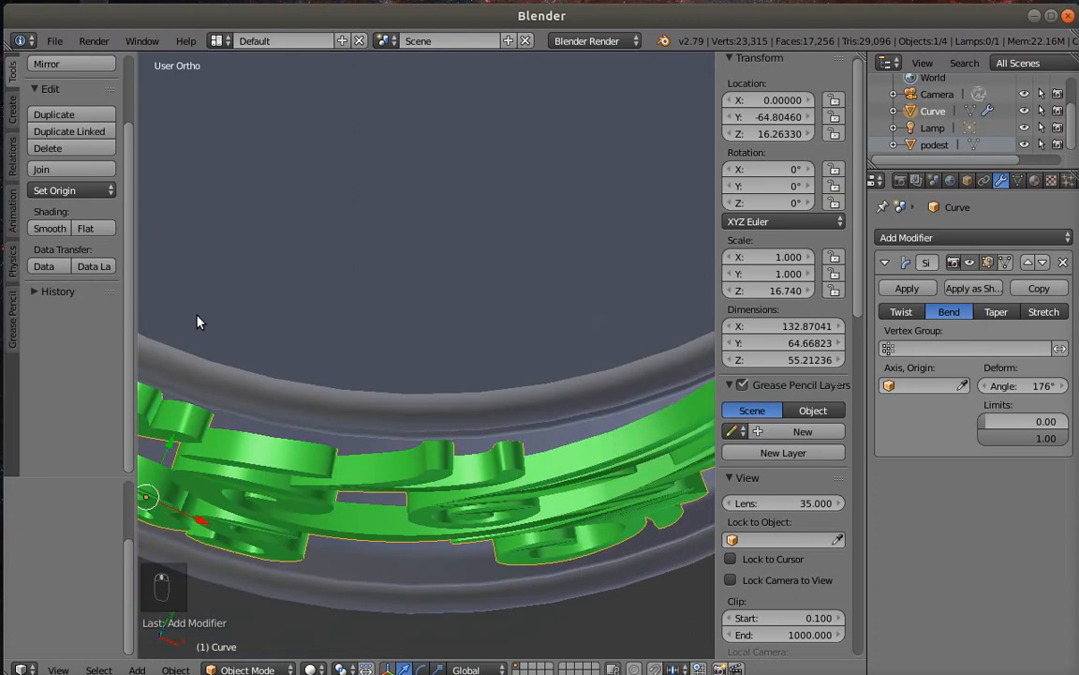
middle_click_drag(197, 321, 440, 342, "shift")
middle_click_drag(361, 436, 266, 333)
scroll(265, 333, "up", 2)
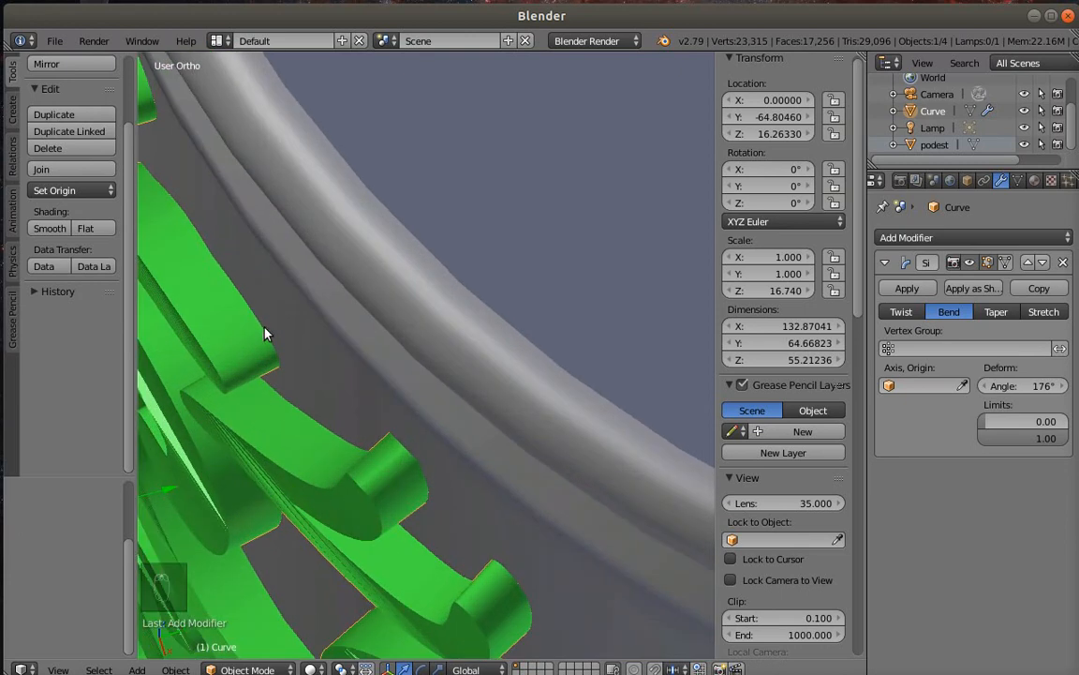
scroll(264, 326, "down", 8)
scroll(562, 463, "up", 4)
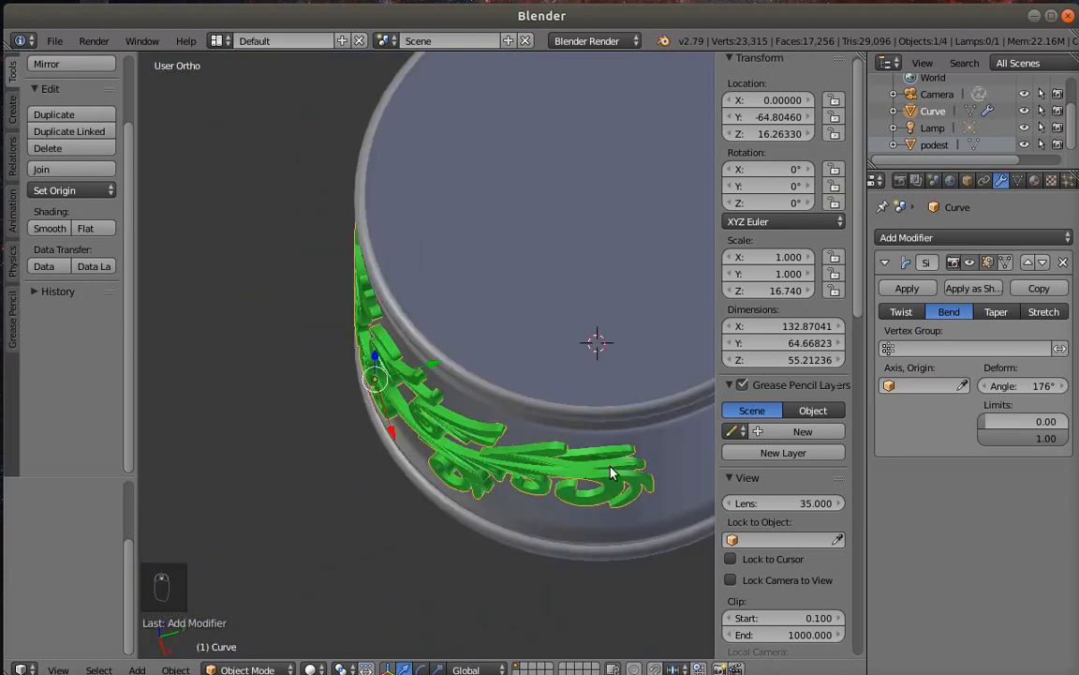
scroll(567, 465, "down", 4)
middle_click_drag(453, 401, 616, 363)
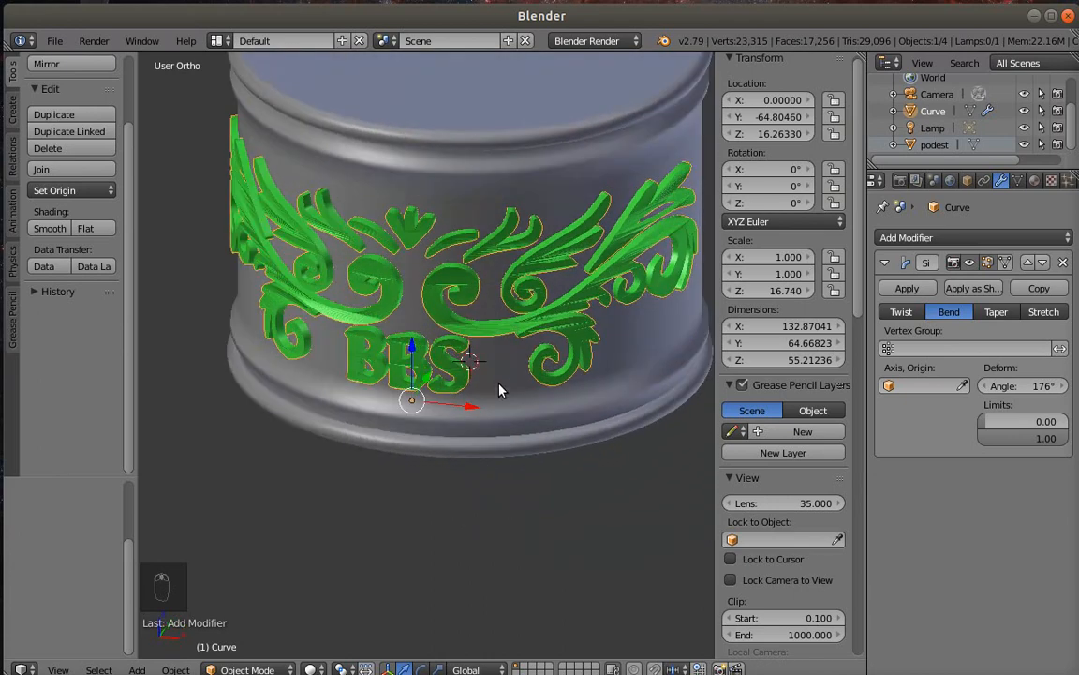
middle_click_drag(499, 389, 485, 489)
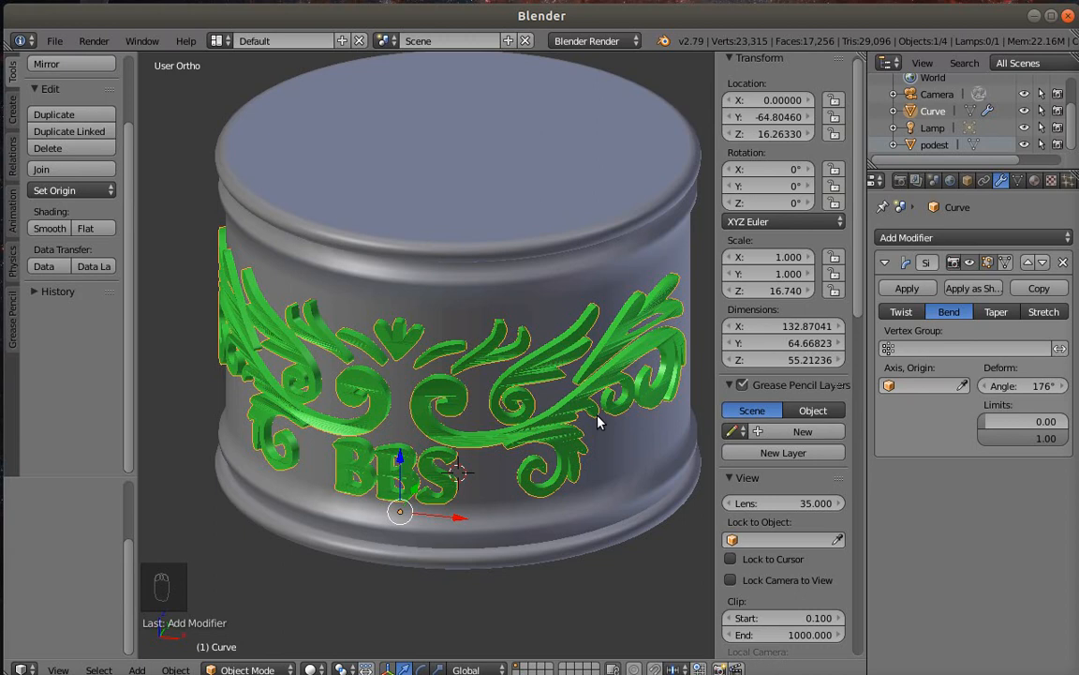
Apply the ornament's Simple Deform modifier and subdivide its entire mesh in Edit Mode
left_click(901, 290)
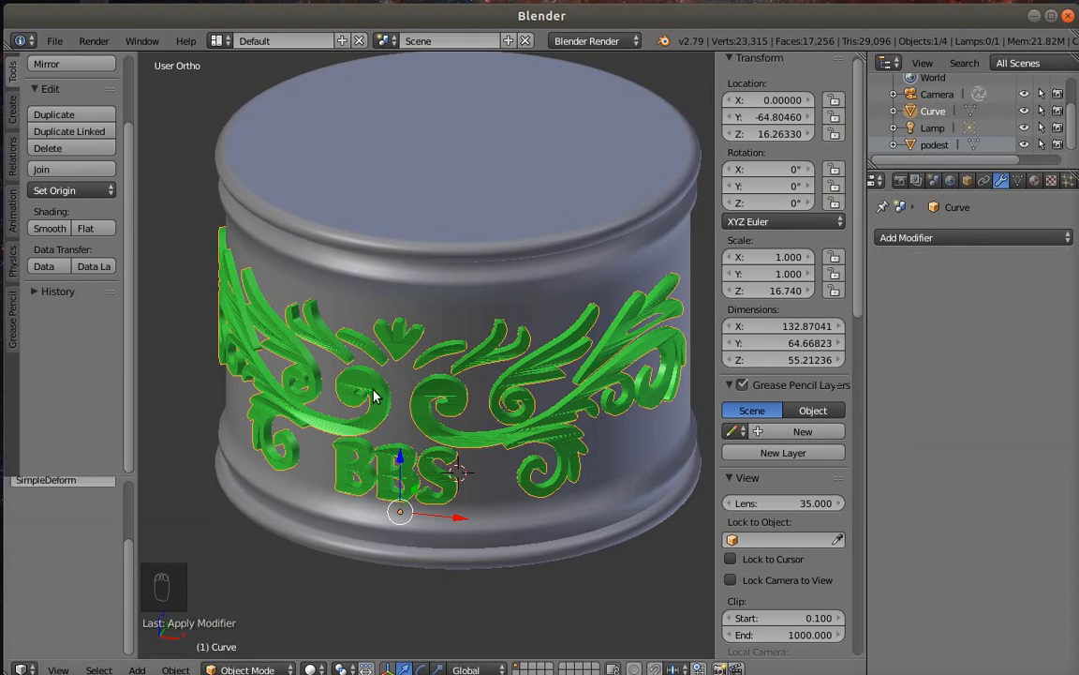
key("Tab")
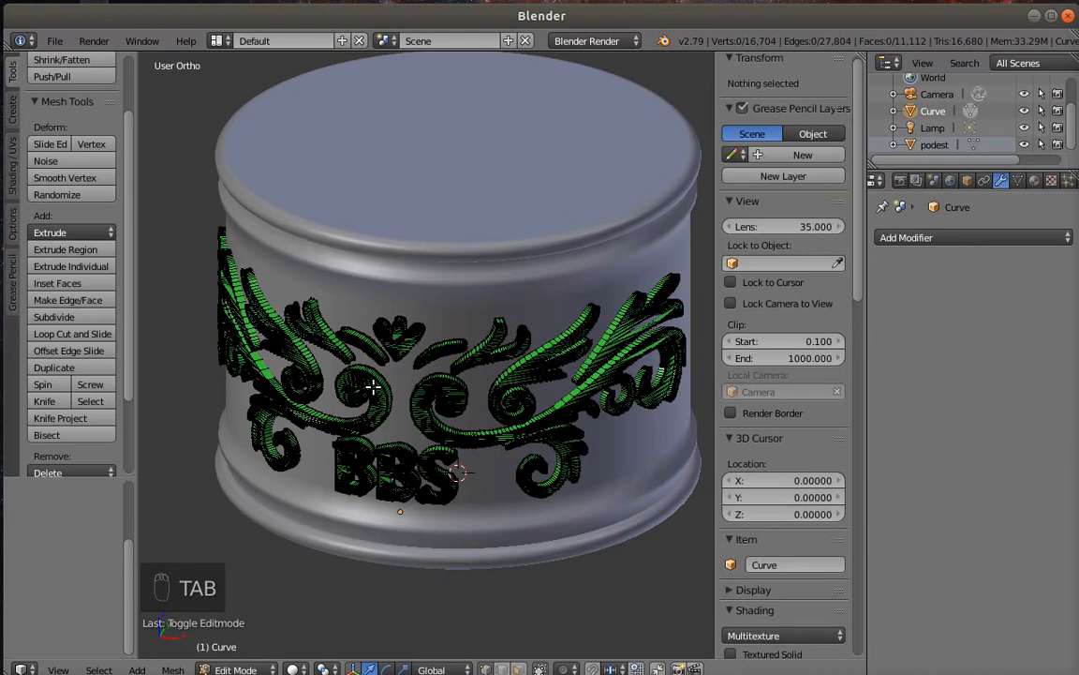
scroll(324, 393, "up", 3)
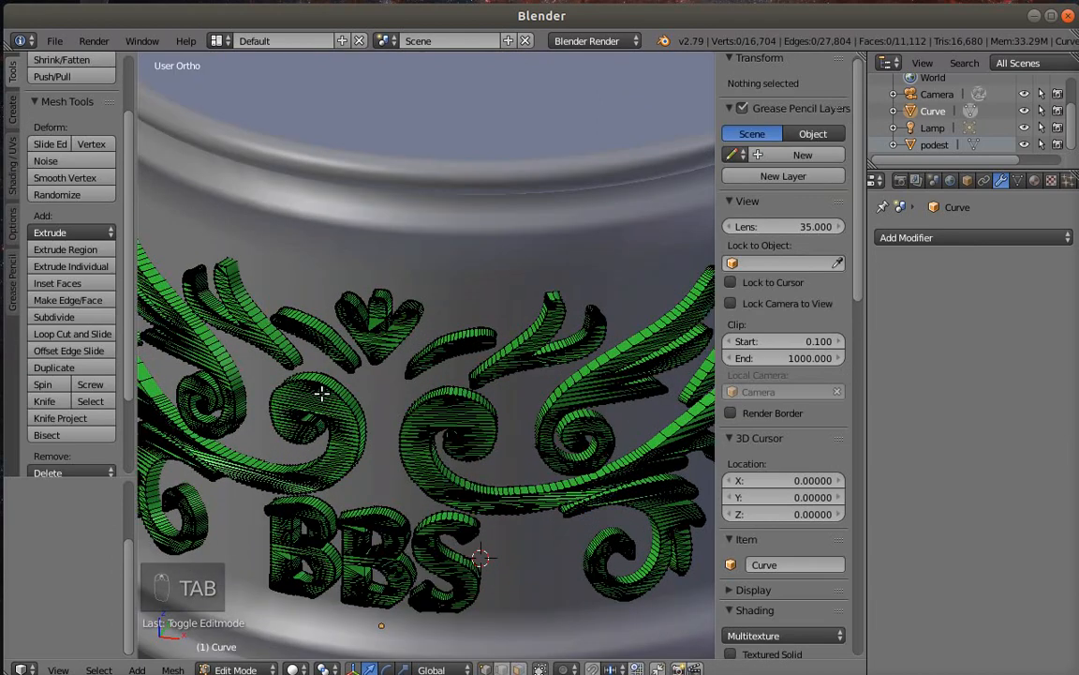
scroll(291, 343, "down", 3)
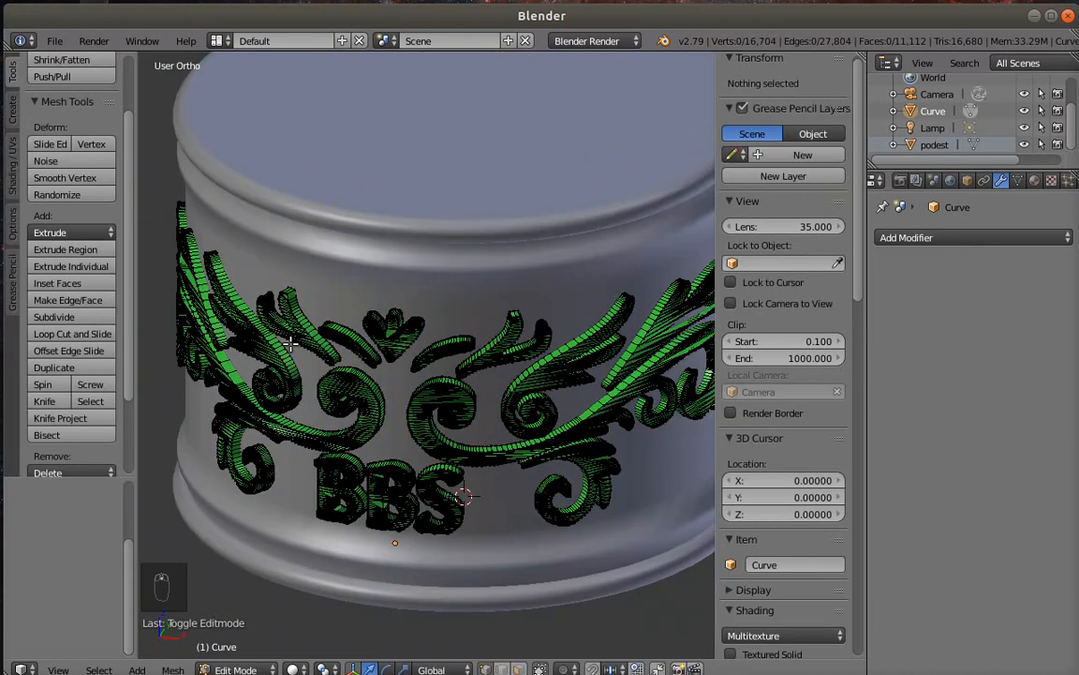
key("a")
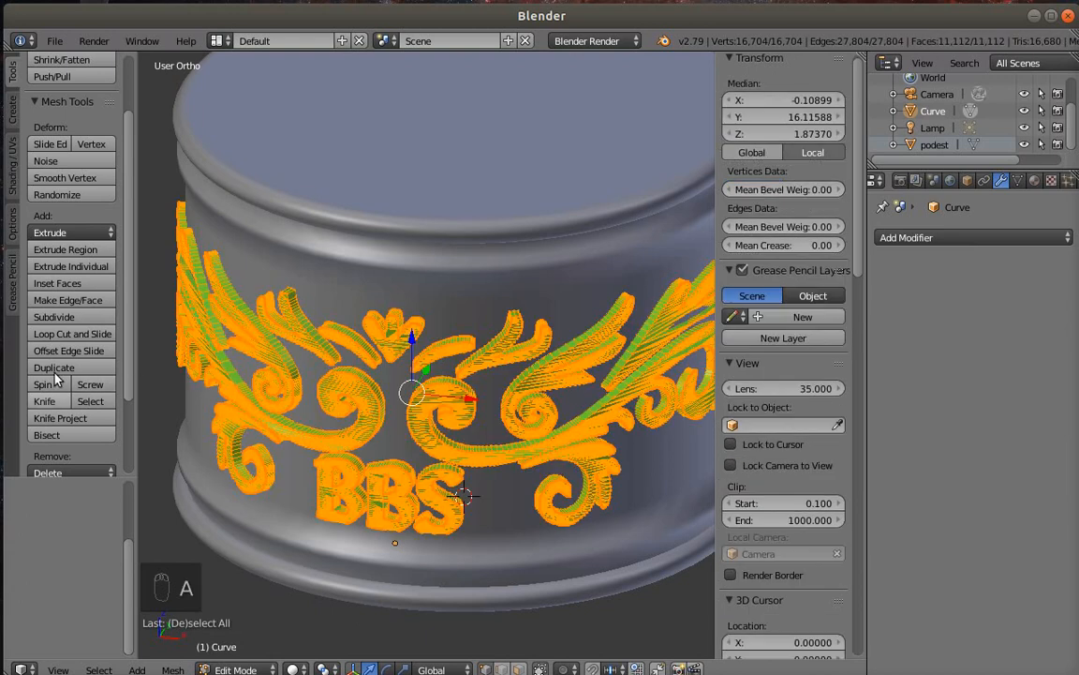
left_click(112, 316)
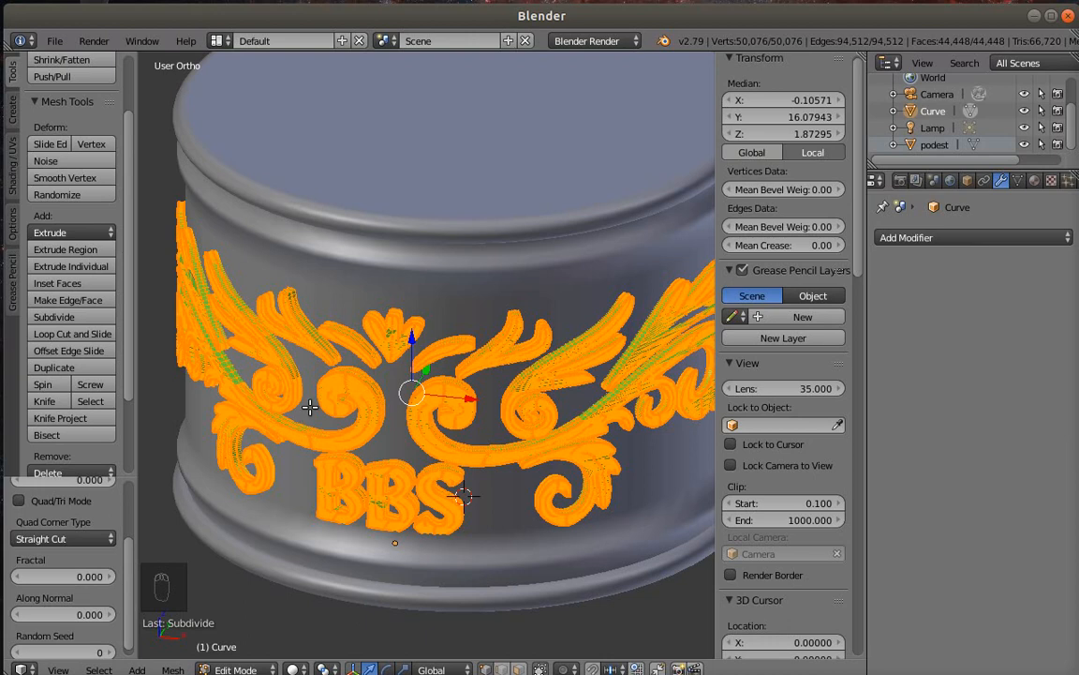
key("Tab")
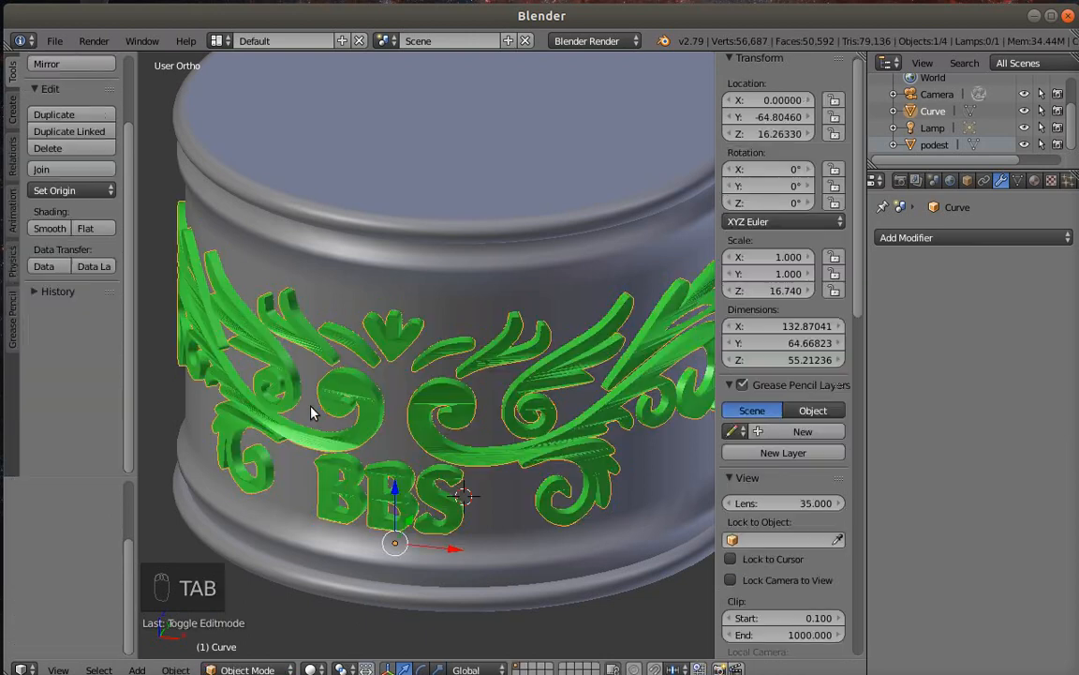
Add a Boolean modifier to the podest object with the Union operation and the Curve ornament as its target
scroll(356, 448, "up", 4)
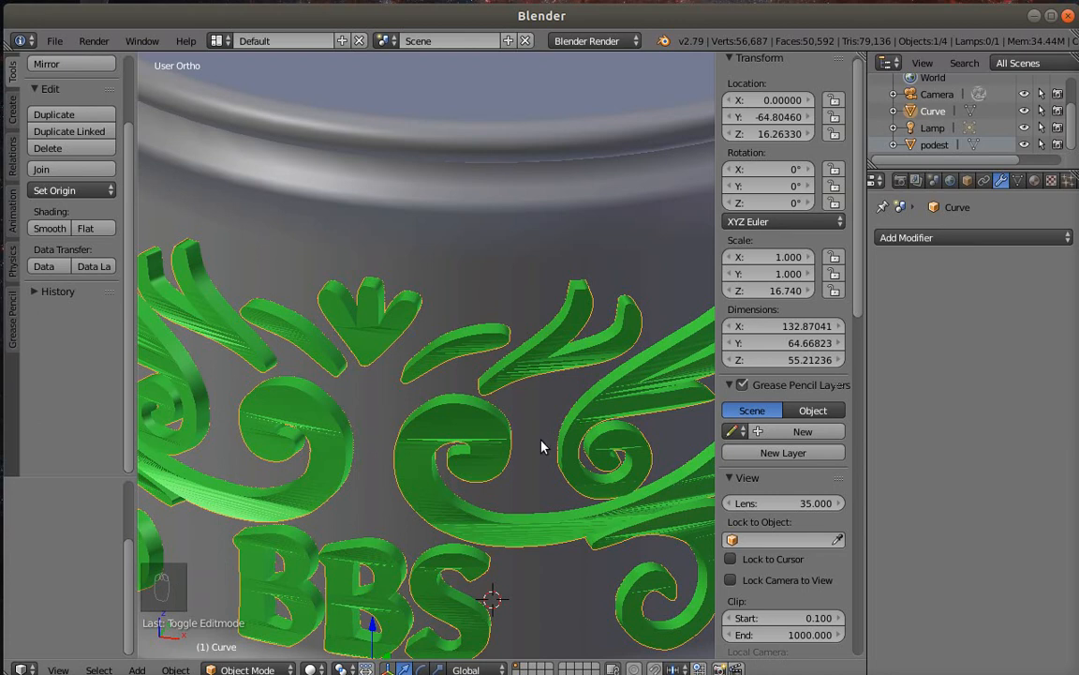
scroll(395, 426, "down", 3)
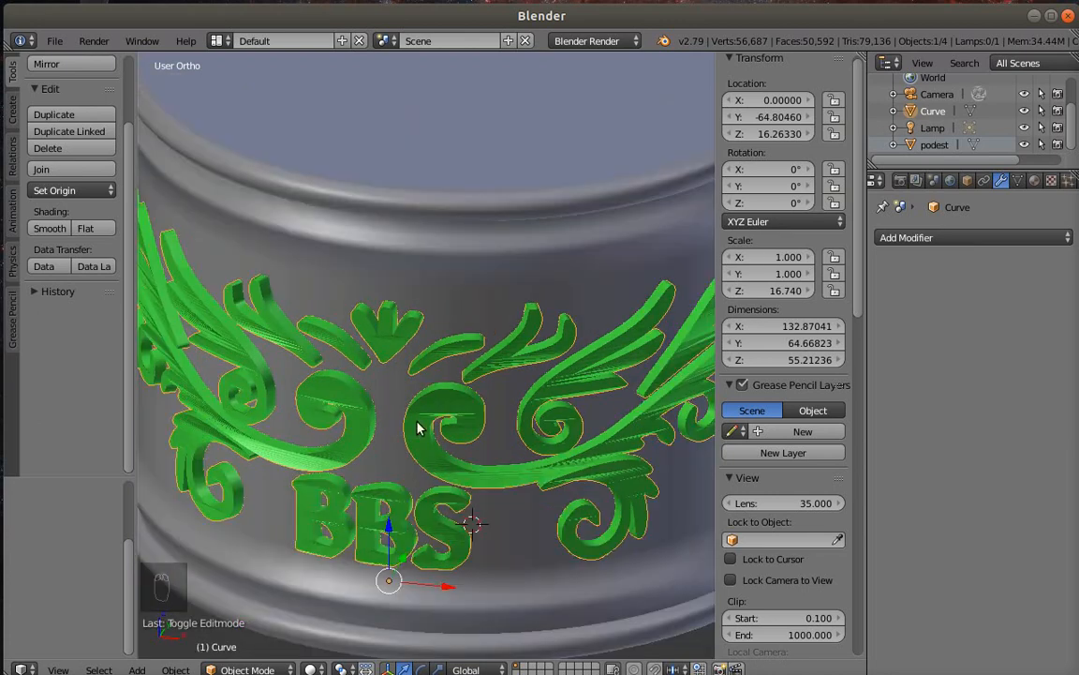
middle_click_drag(422, 438, 375, 417)
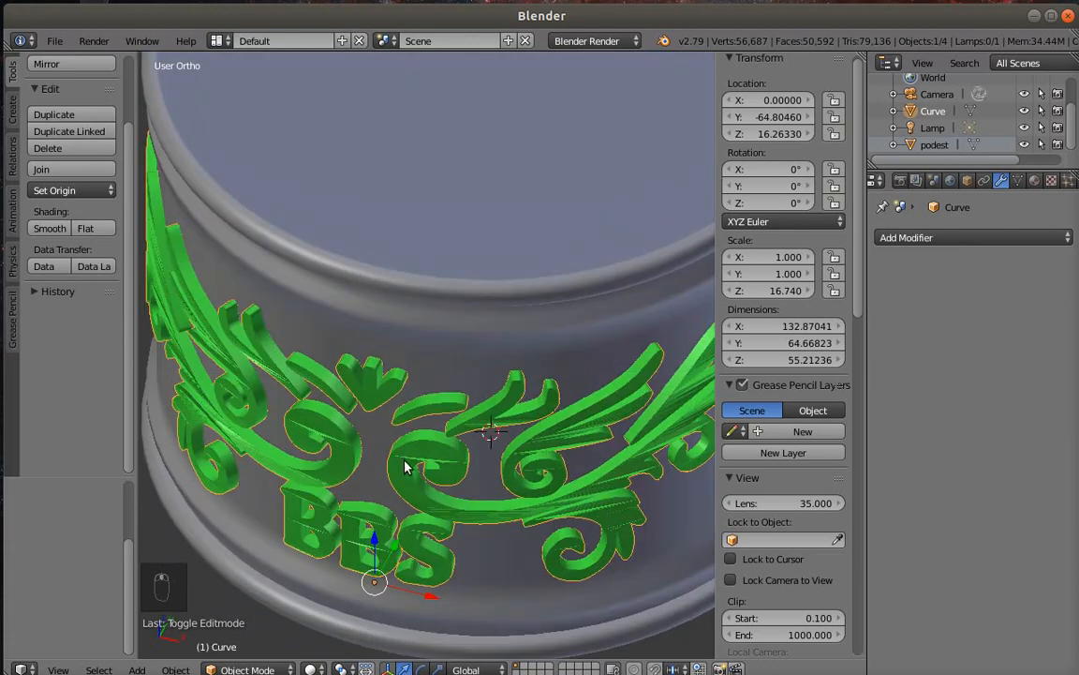
middle_click_drag(447, 392, 451, 384)
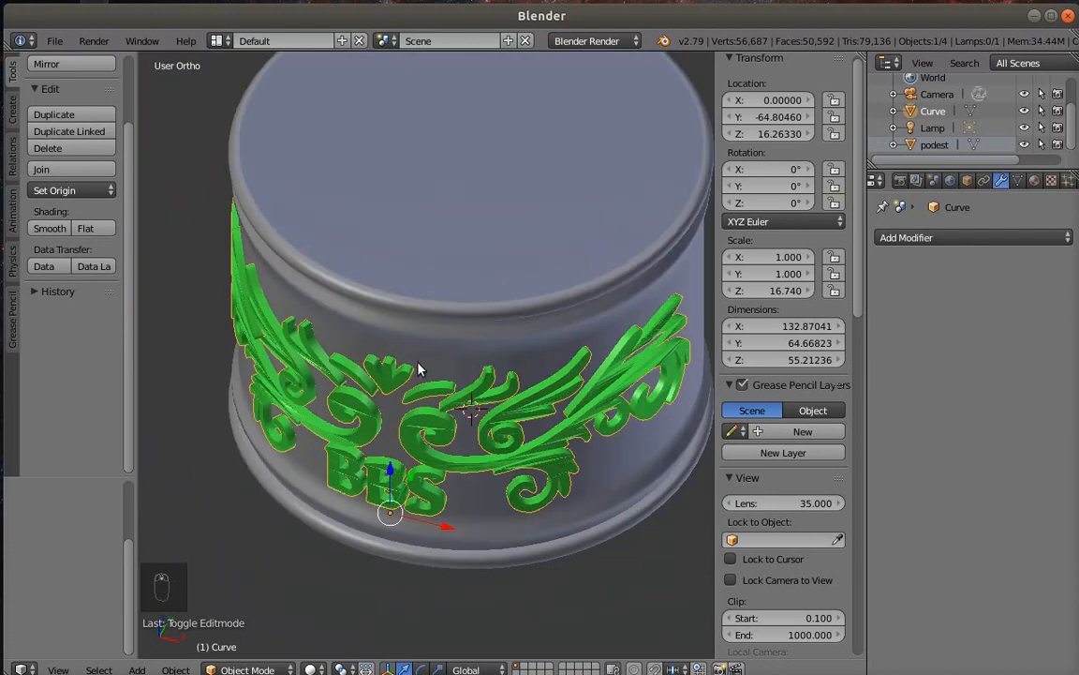
right_click(520, 250)
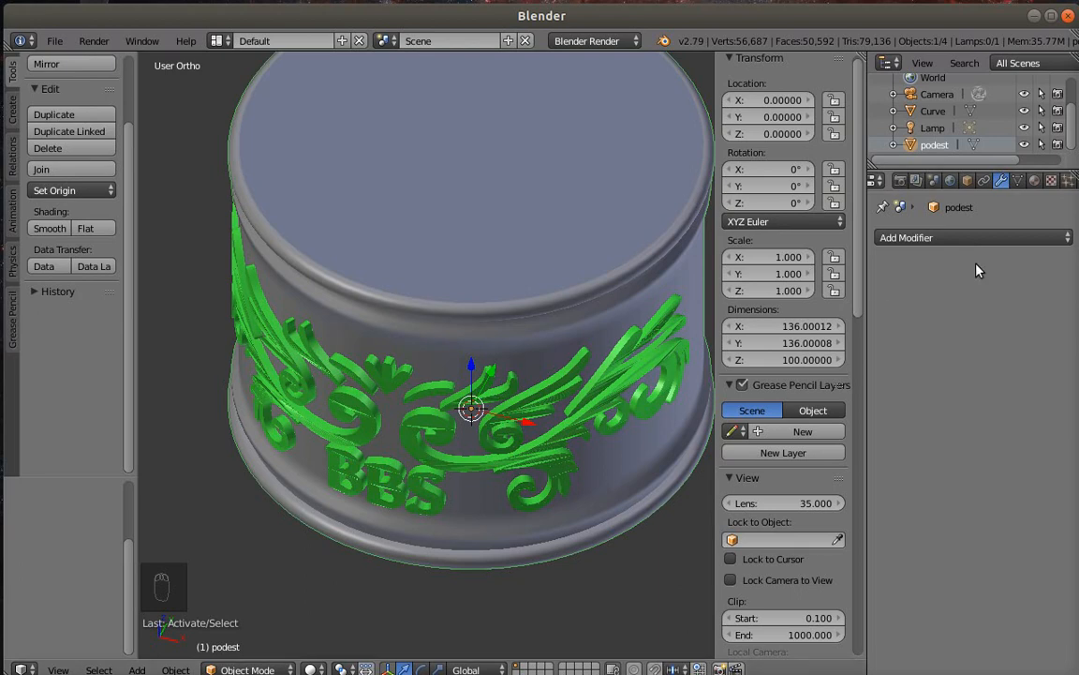
left_click(951, 237)
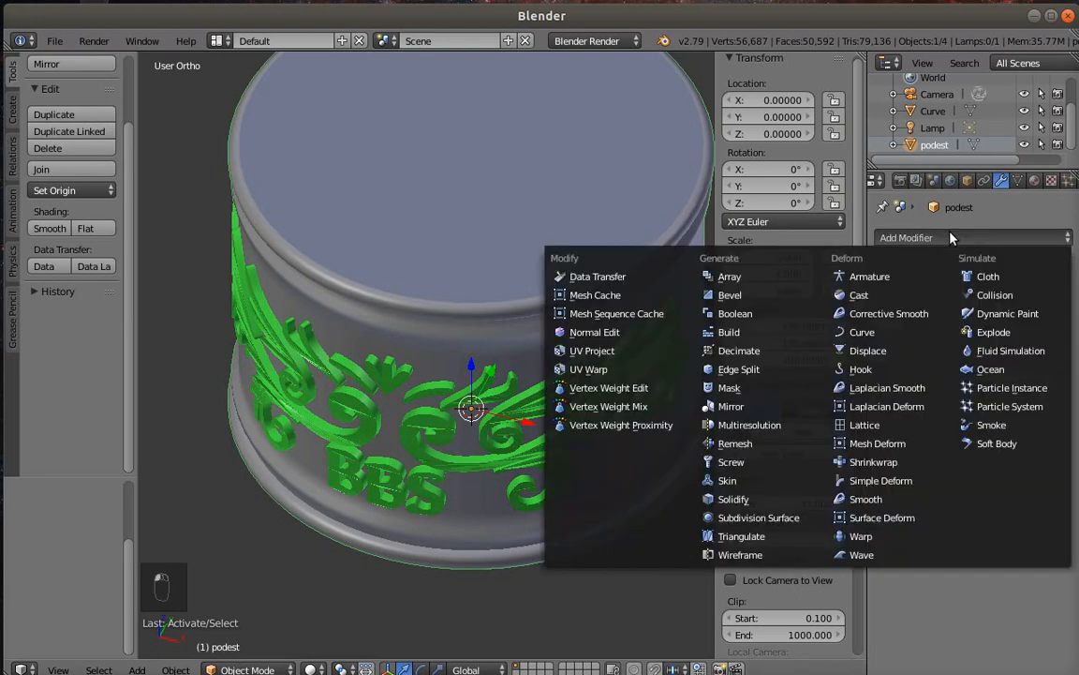
left_click(735, 313)
left_click(920, 330)
left_click(897, 291)
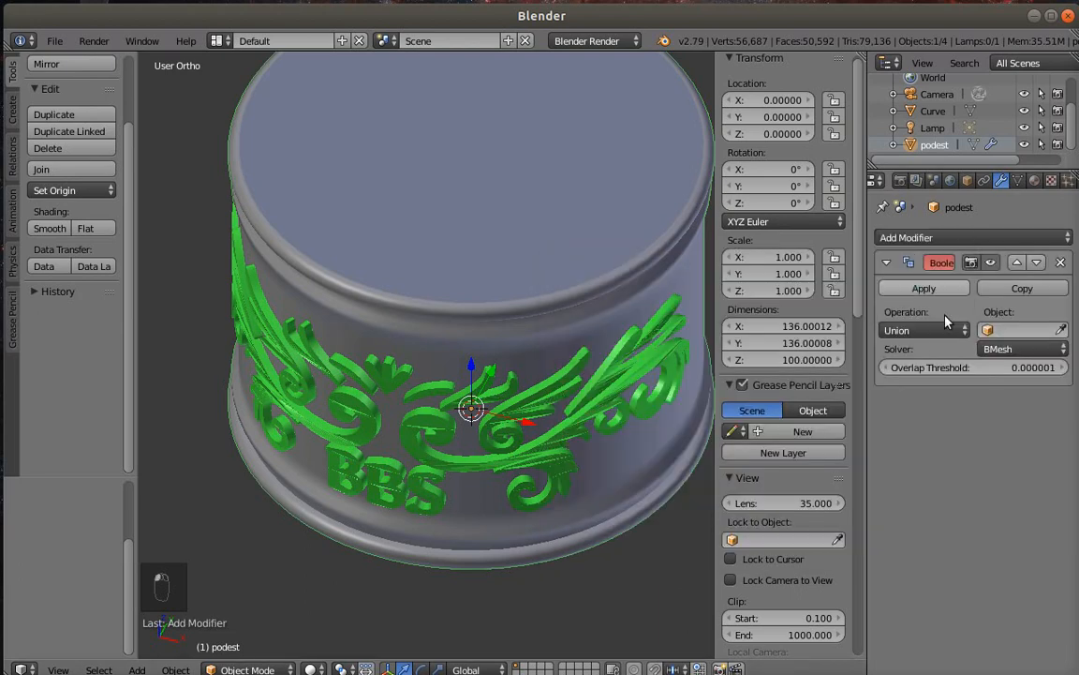
left_click(1022, 330)
left_click(923, 355)
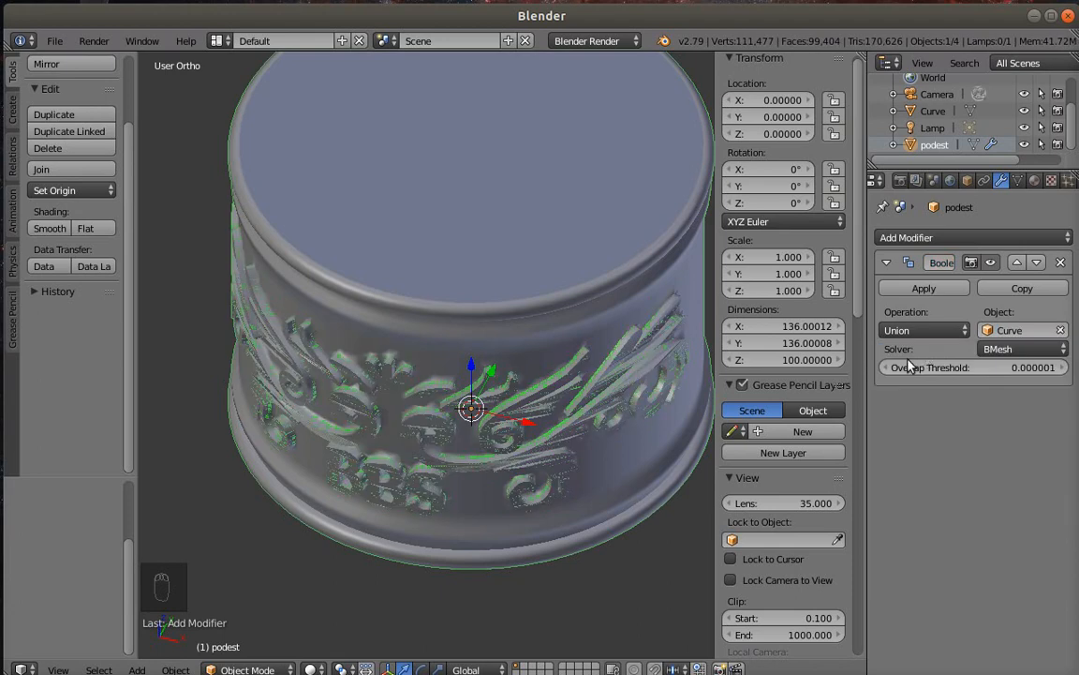
Apply the Boolean Union modifier on the podest and inspect the merged ornament from the front and from above
middle_click_drag(528, 486, 562, 464)
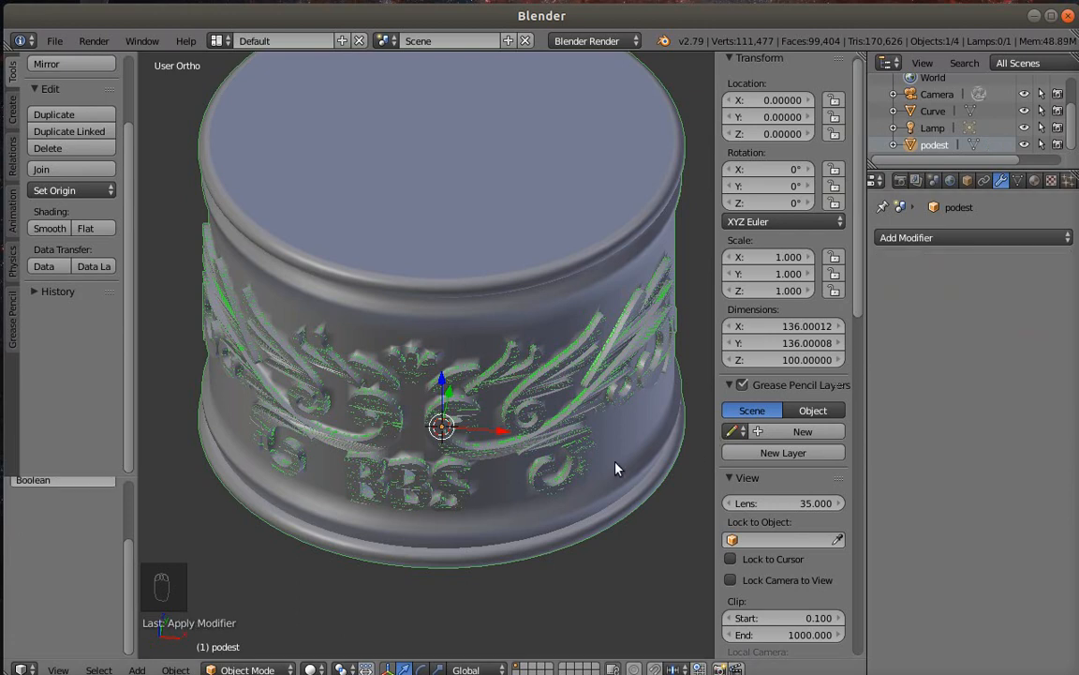
middle_click_drag(616, 467, 438, 478)
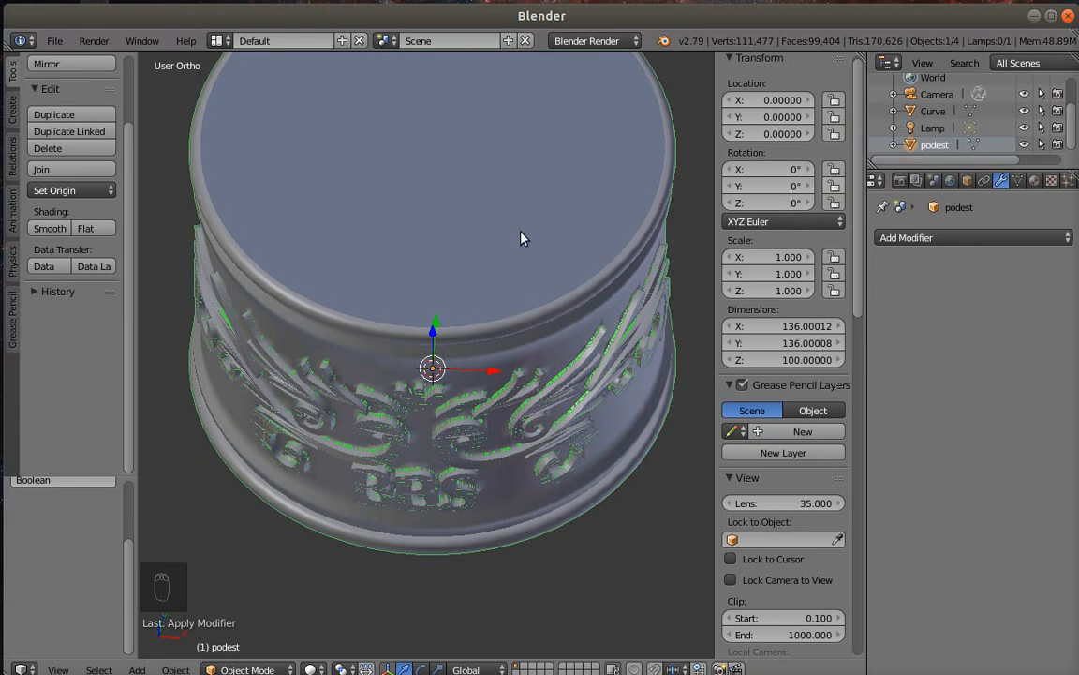
right_click(474, 234)
key("KP_7")
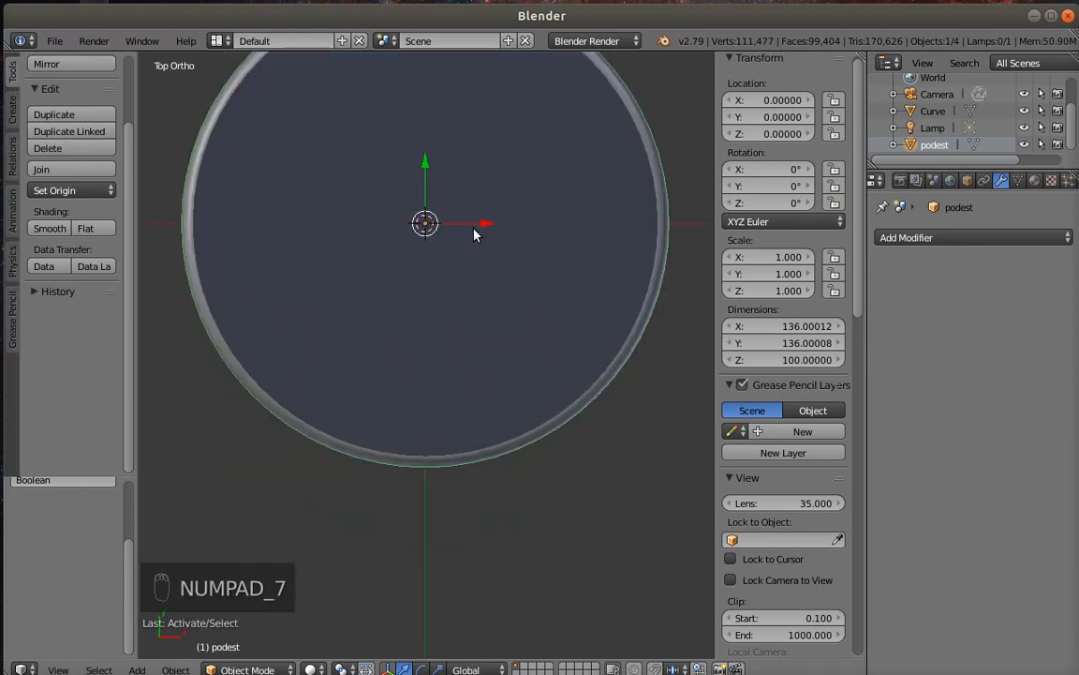
middle_click_drag(451, 345, 514, 365)
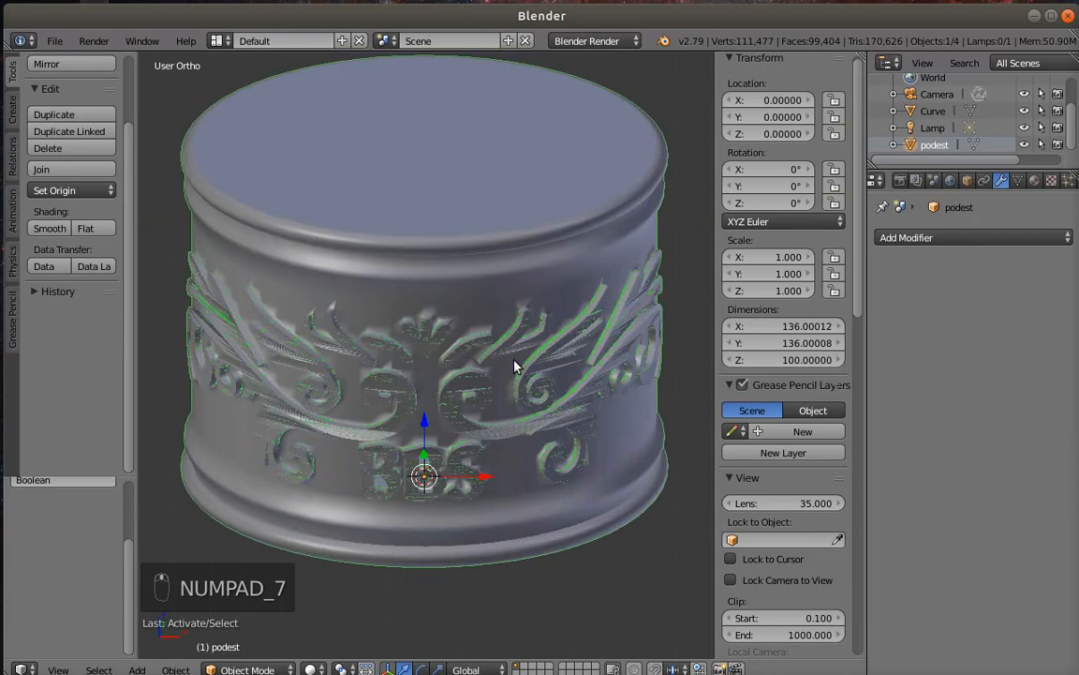
Add the Curve ornament to the podest selection, then set the pivot point to the 3D Cursor and snap the cursor to center
right_click(930, 113)
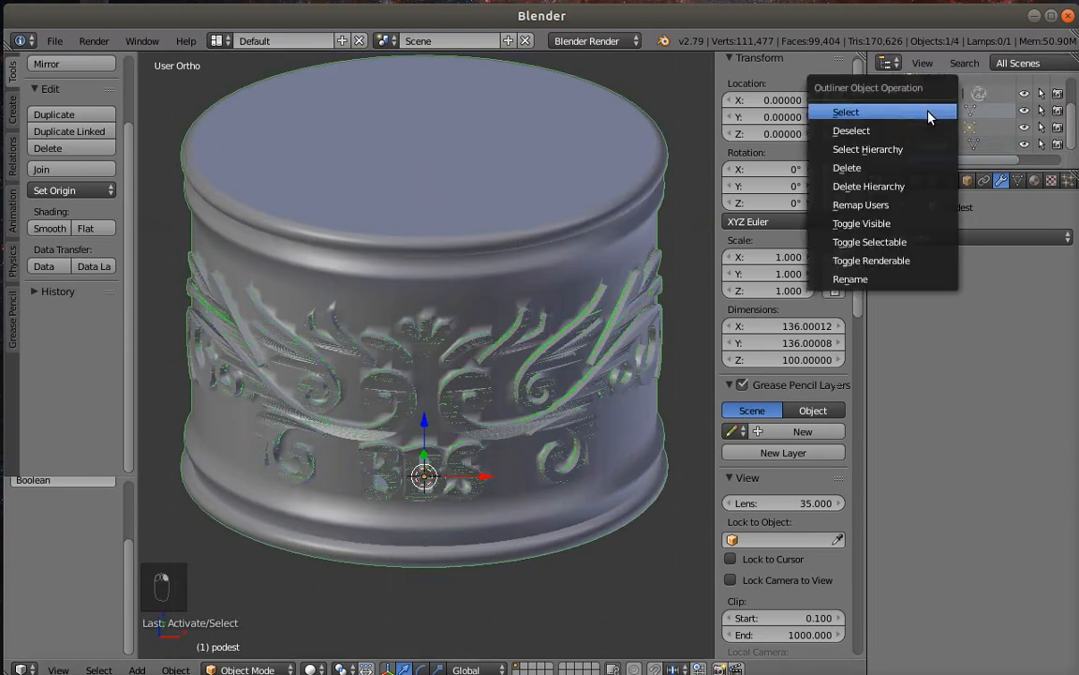
left_click(931, 112)
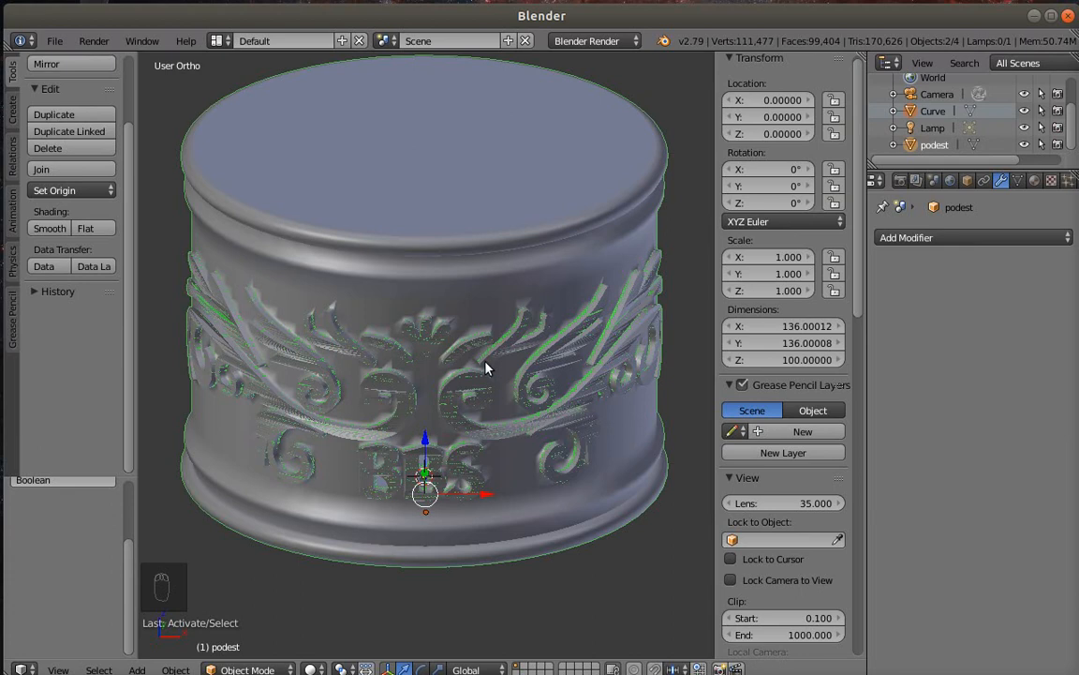
key("KP_7")
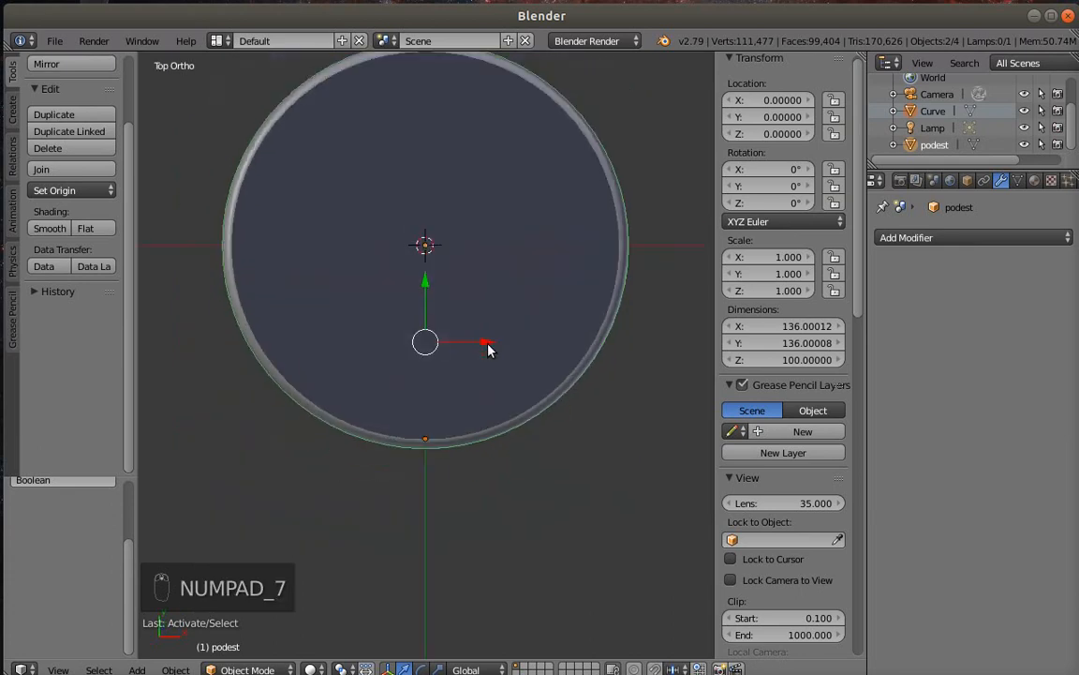
scroll(454, 239, "up", 4)
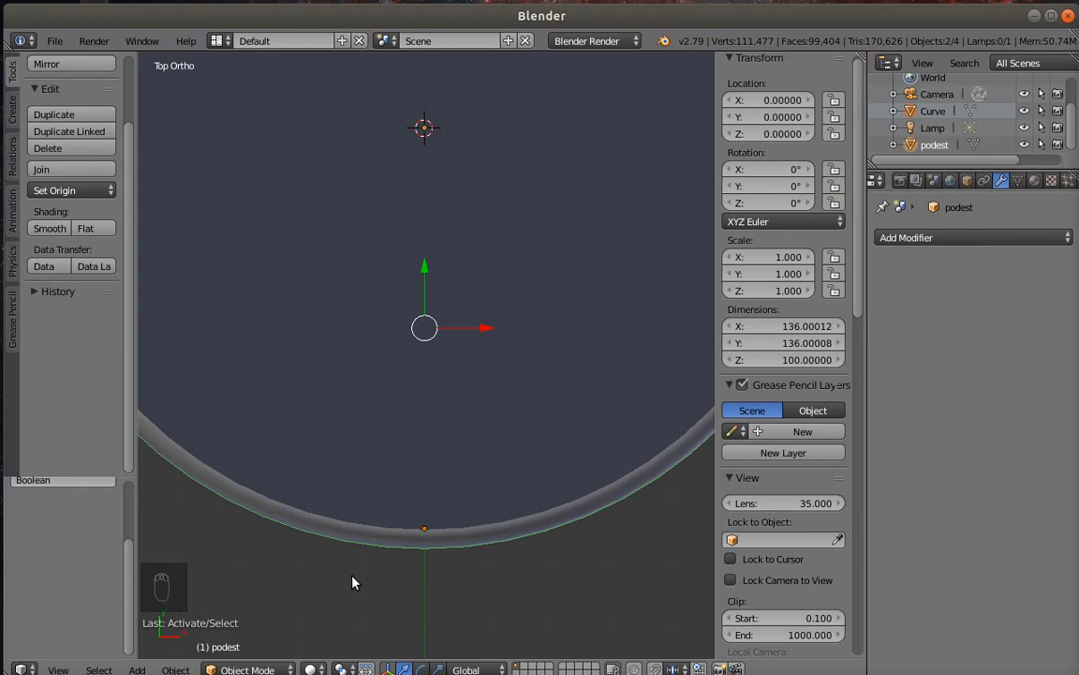
left_click(342, 669)
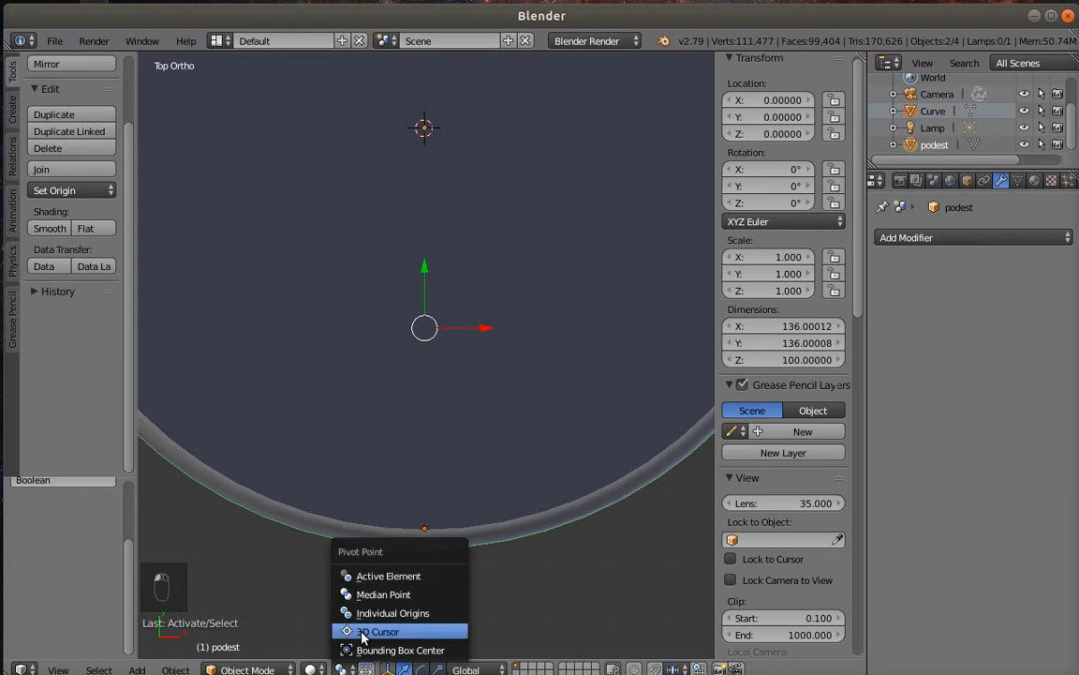
left_click(361, 631)
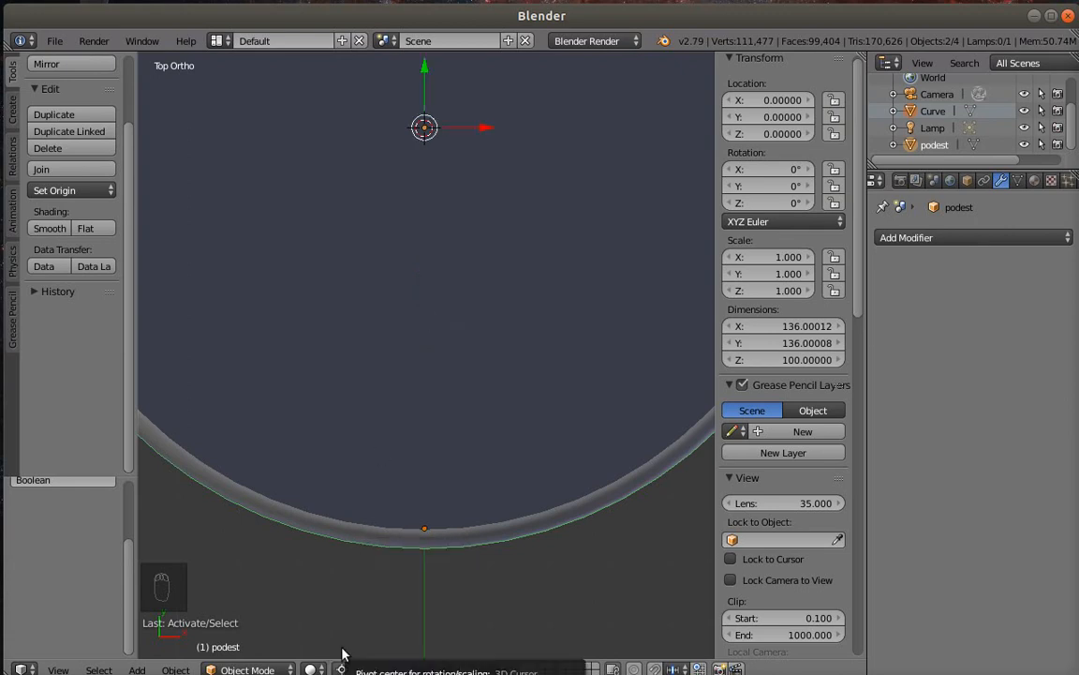
key("shift+s")
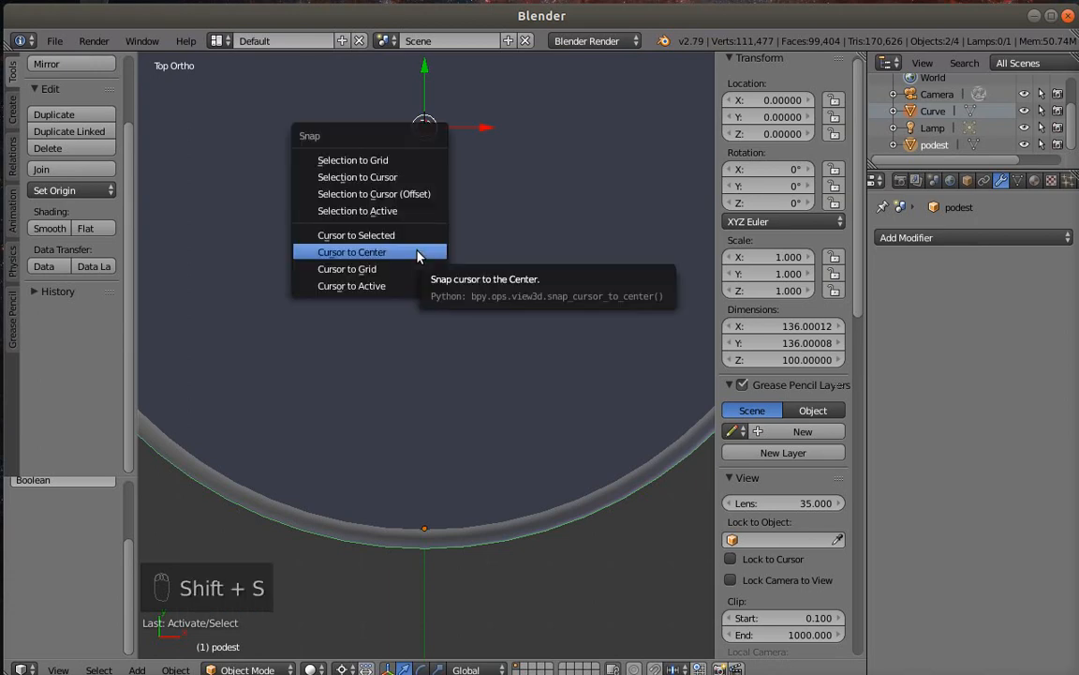
left_click(418, 253)
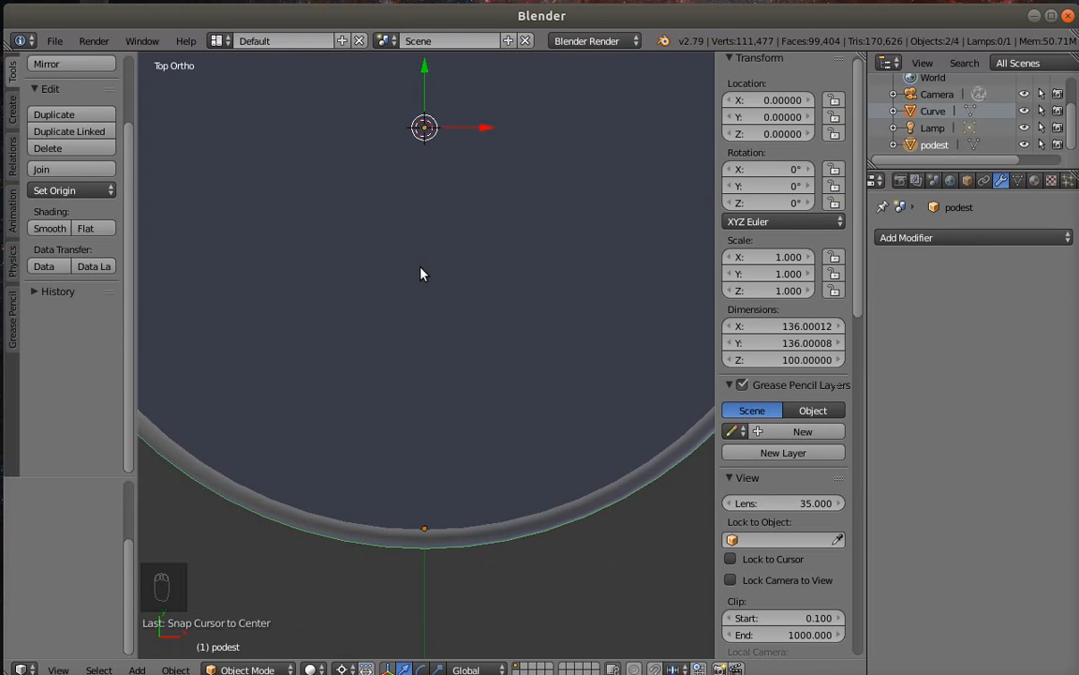
Rotate the podest and the Curve ornament together by 180° around the 3D cursor in top view
scroll(382, 360, "down", 3)
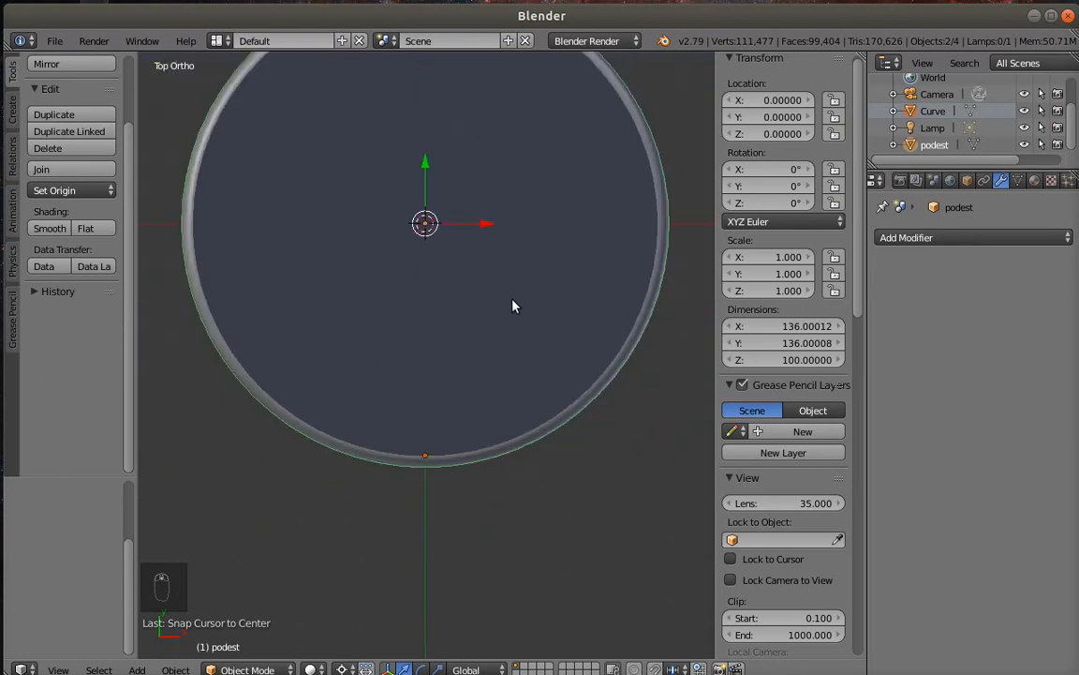
key("r")
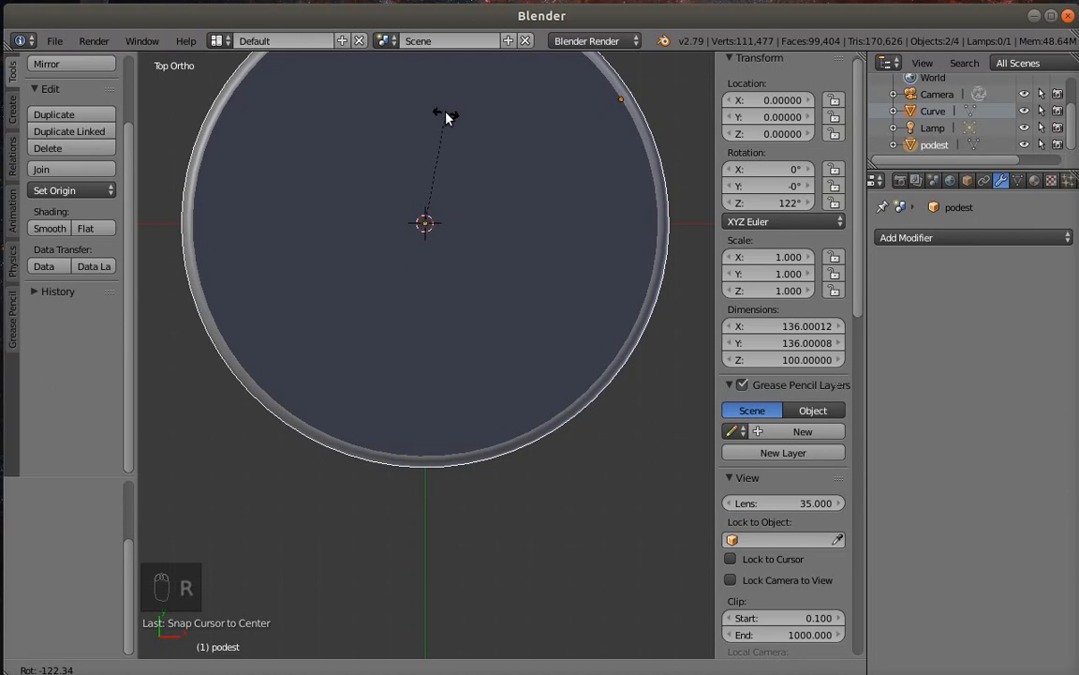
type("180")
key("Return")
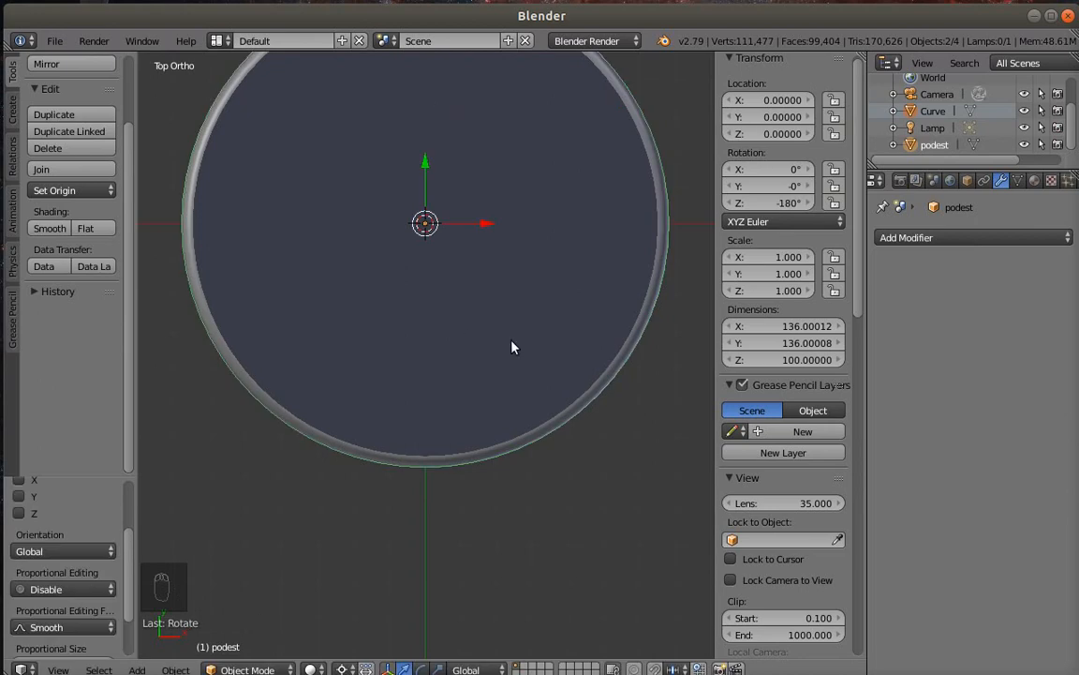
middle_click_drag(565, 387, 464, 258)
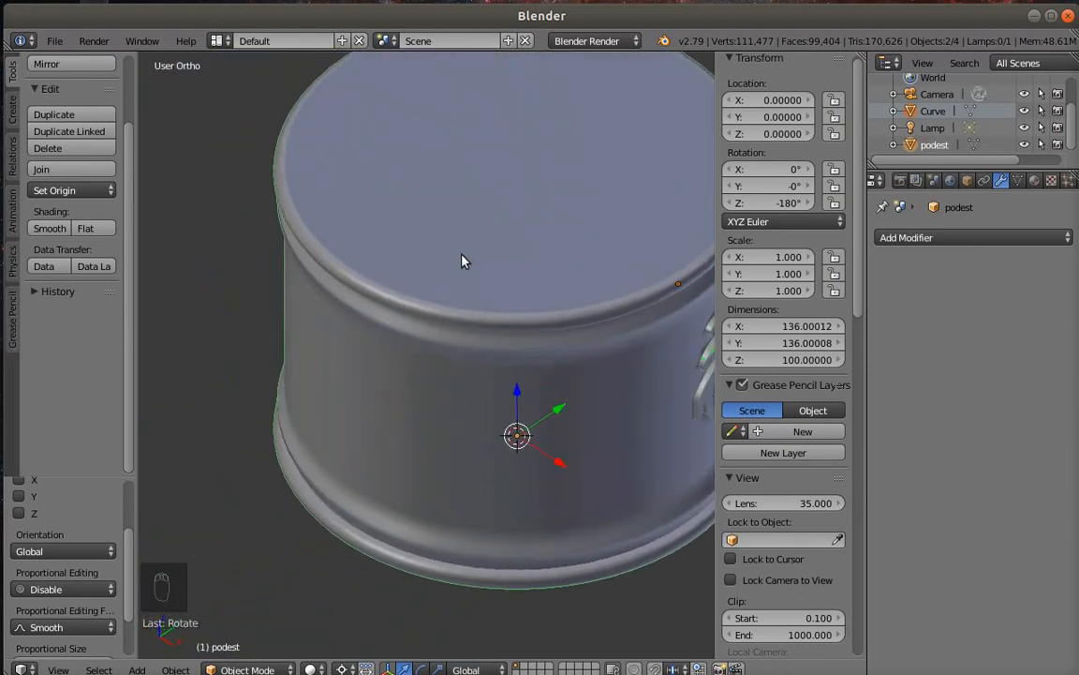
scroll(468, 265, "down", 3)
scroll(469, 262, "down", 2)
scroll(489, 272, "up", 3)
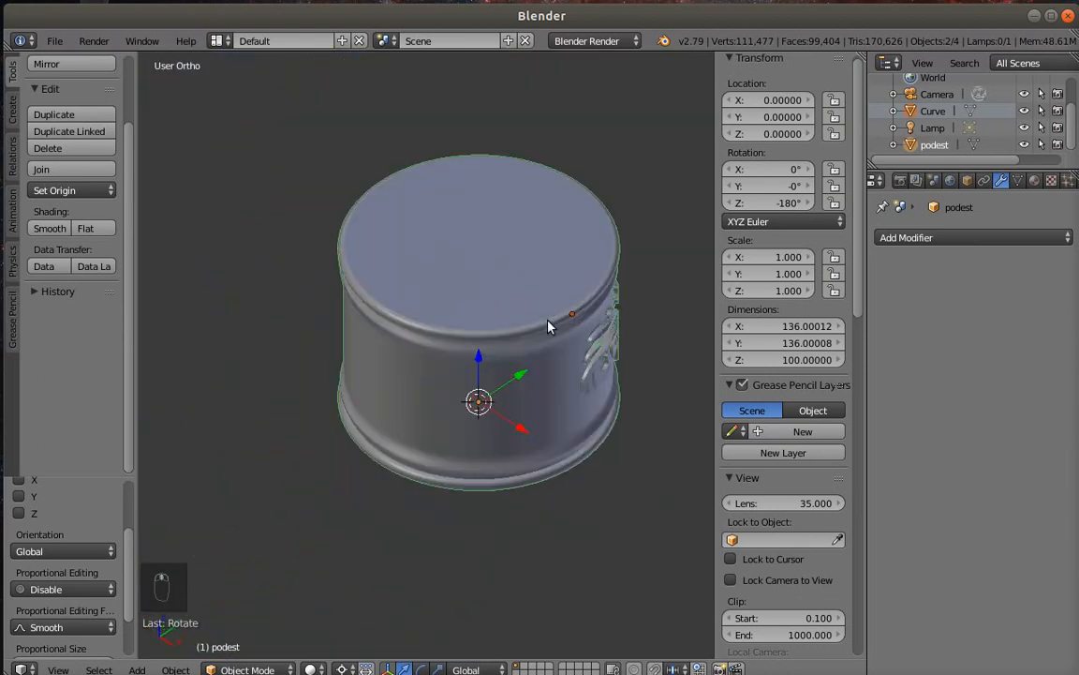
middle_click_drag(548, 319, 304, 293)
scroll(406, 469, "up", 4)
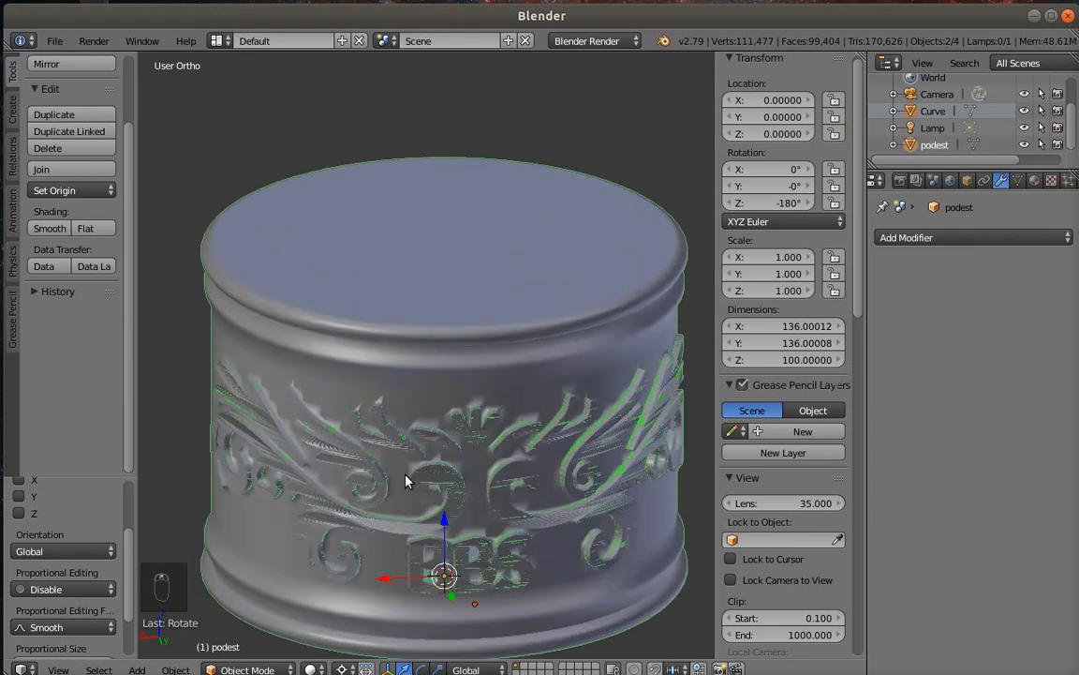
scroll(406, 480, "down", 1)
Hide the podest to examine the Curve ornament on its own, then show the podest again and compare their positions
left_click(1024, 146)
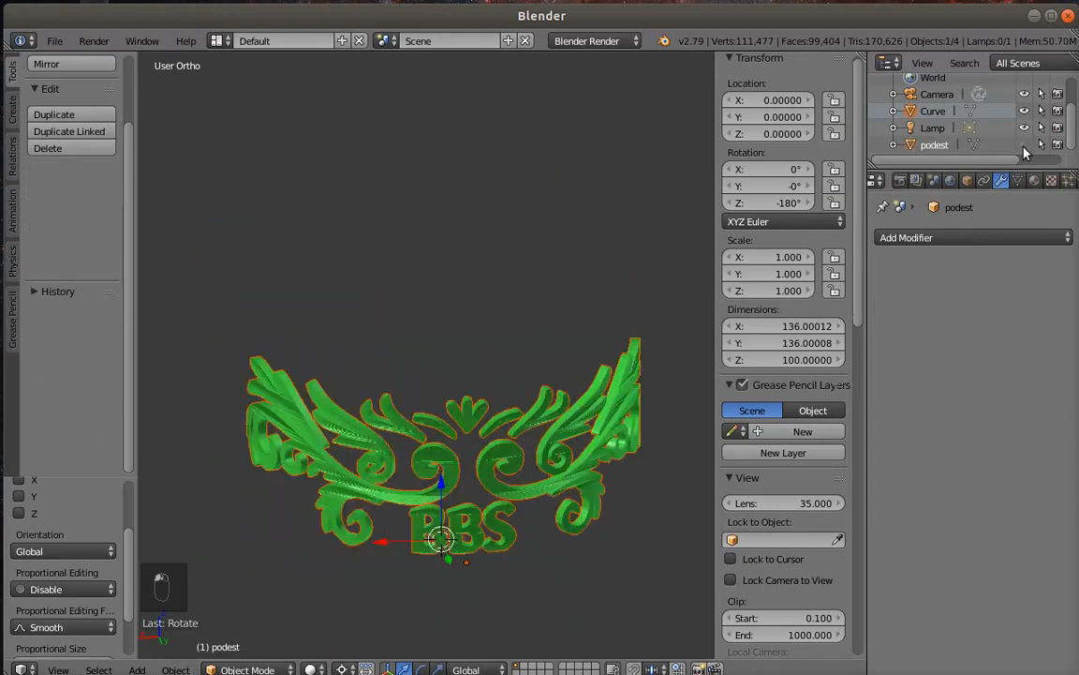
right_click(570, 430)
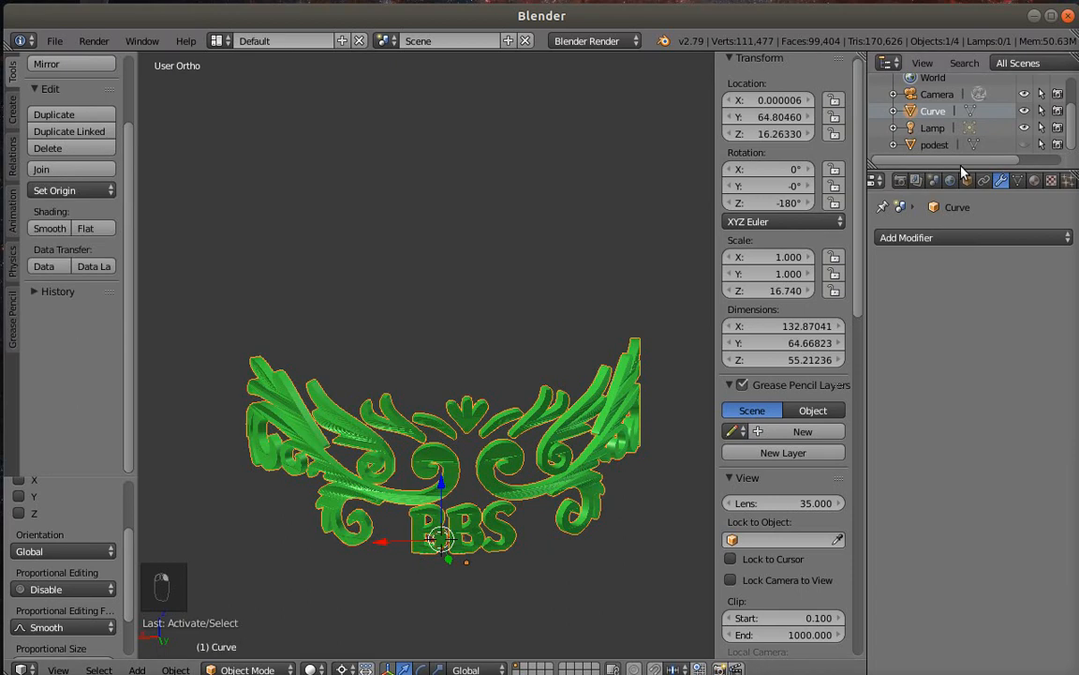
key("KP_7")
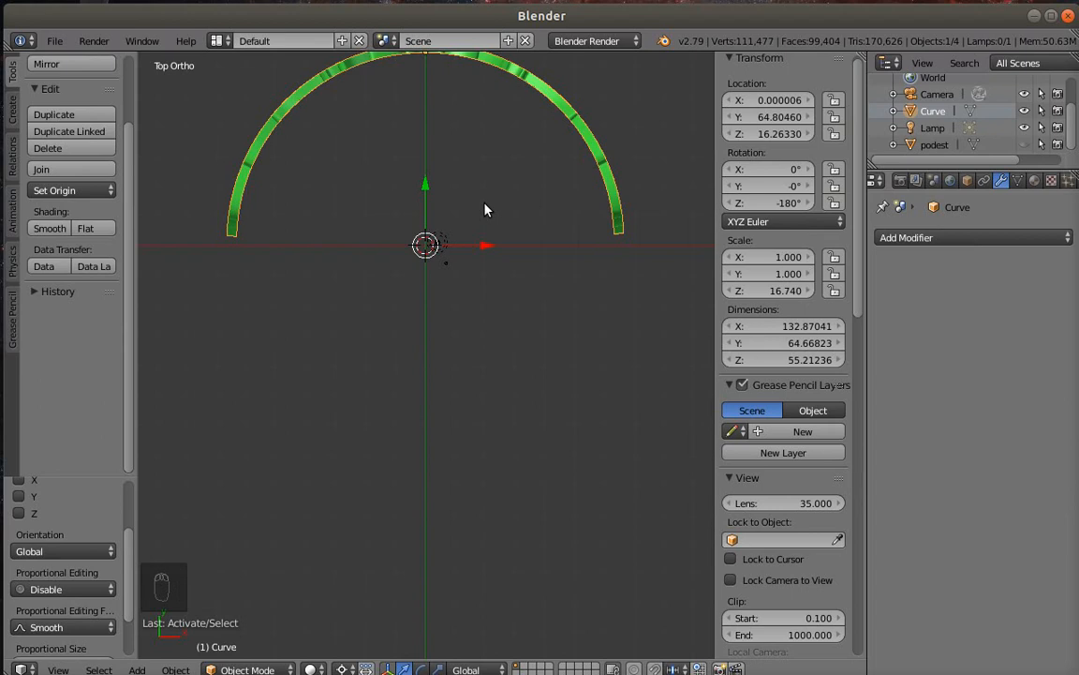
left_click(1025, 147)
middle_click_drag(468, 463, 486, 325)
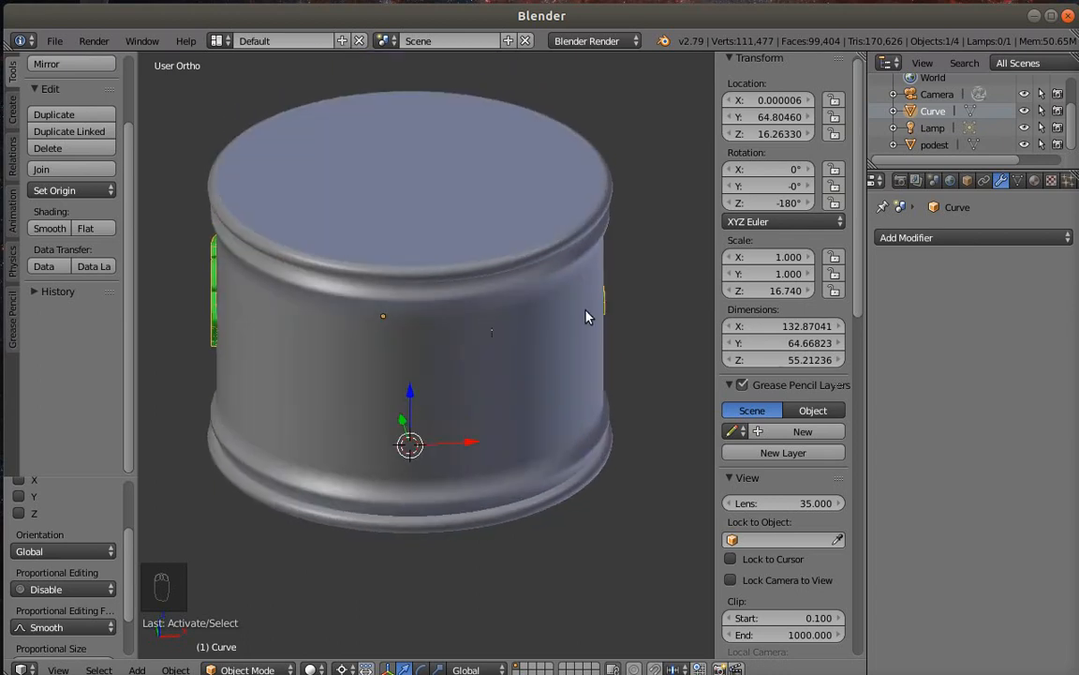
middle_click_drag(585, 317, 180, 298)
scroll(159, 377, "down", 3)
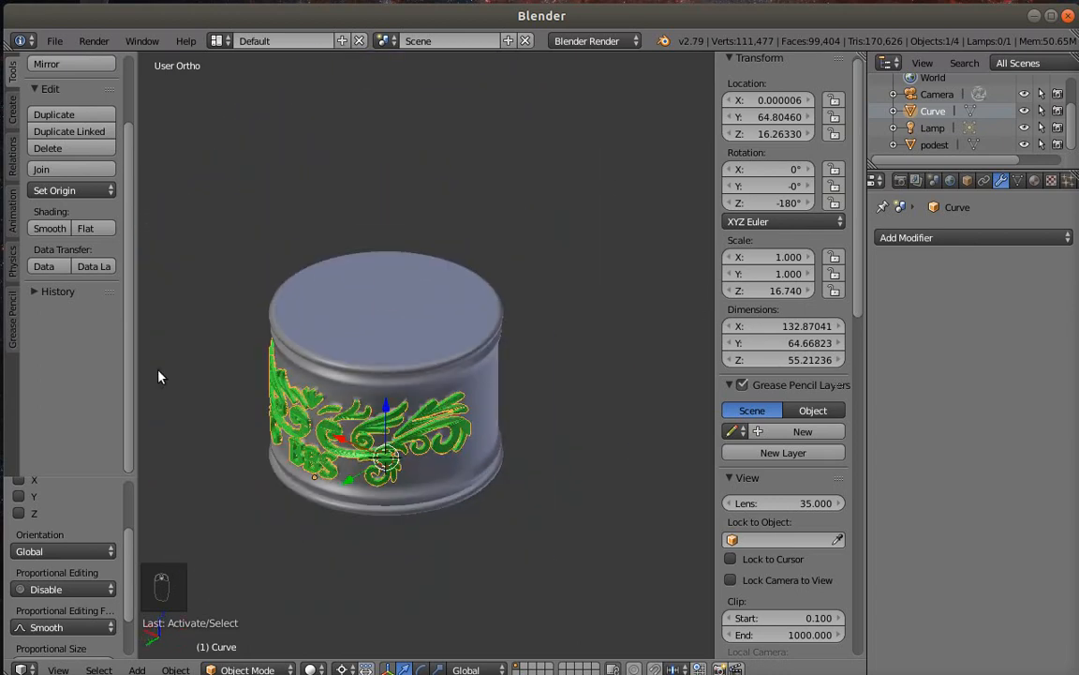
scroll(130, 448, "up", 5)
scroll(170, 445, "down", 2)
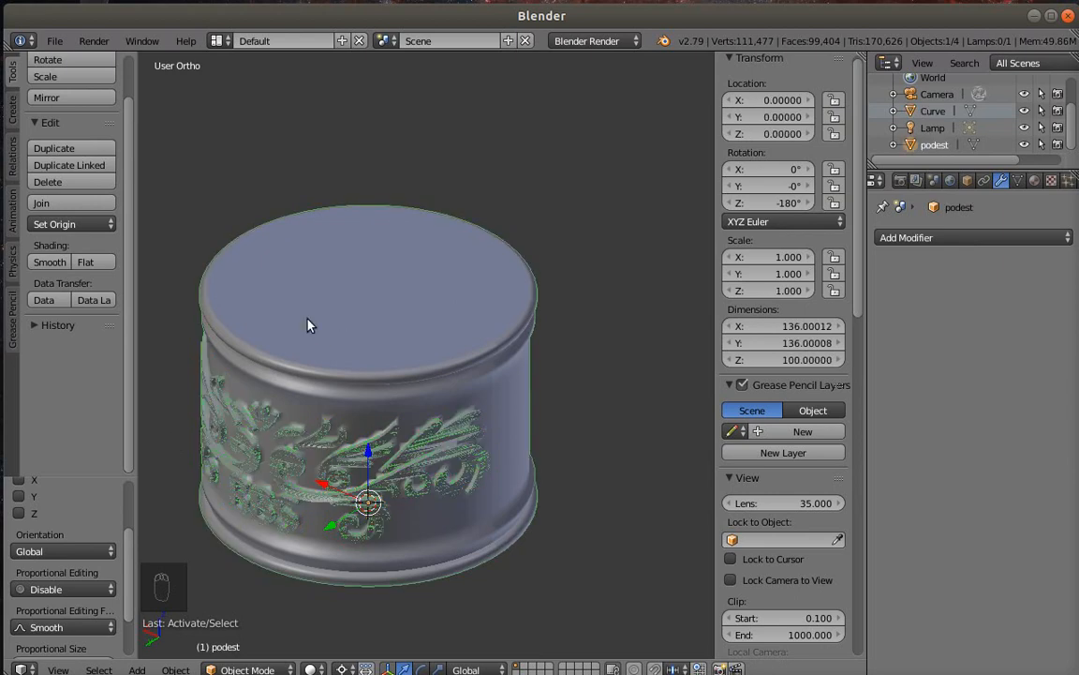
Add another Boolean modifier to the rotated podest with the Union operation and the Curve ornament as its target object
left_click(964, 239)
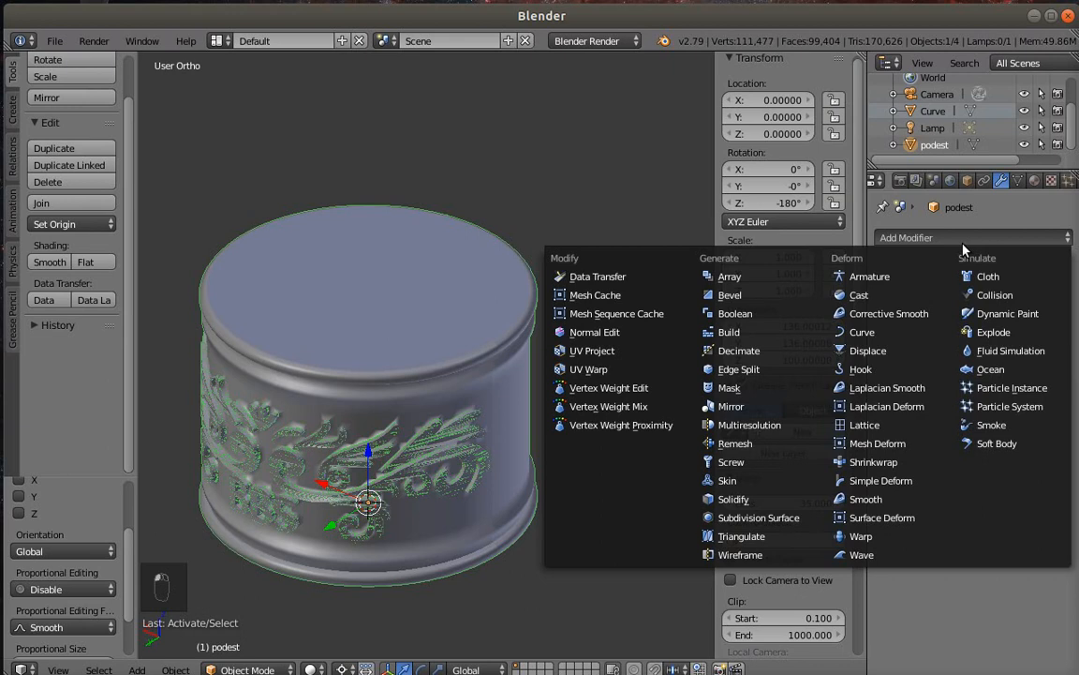
left_click(744, 319)
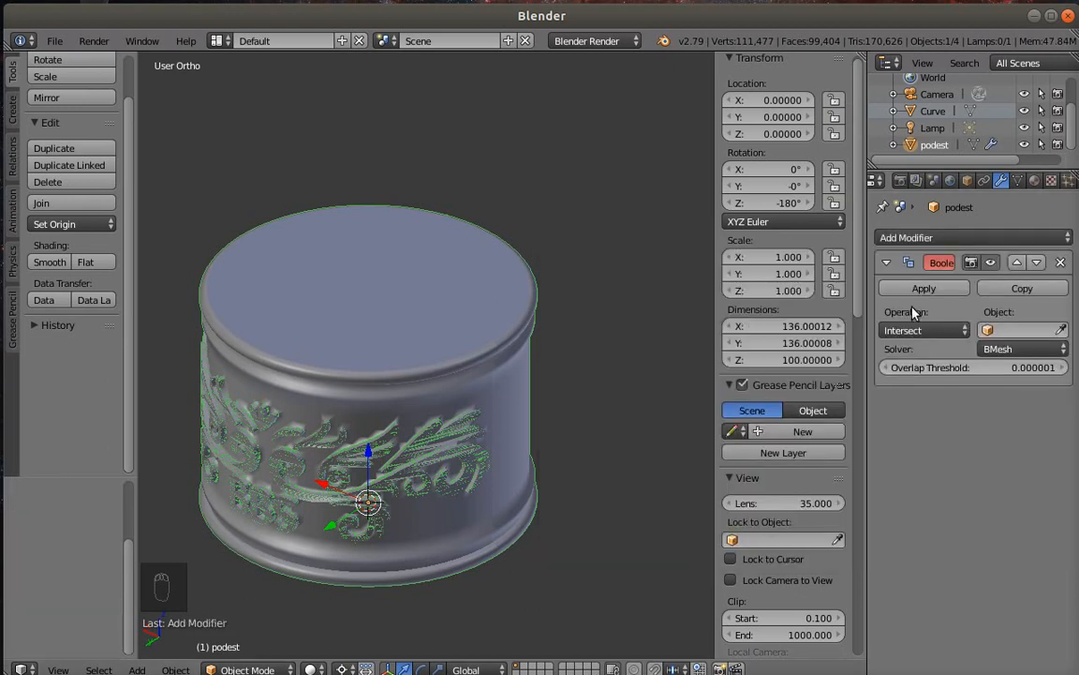
left_click(913, 330)
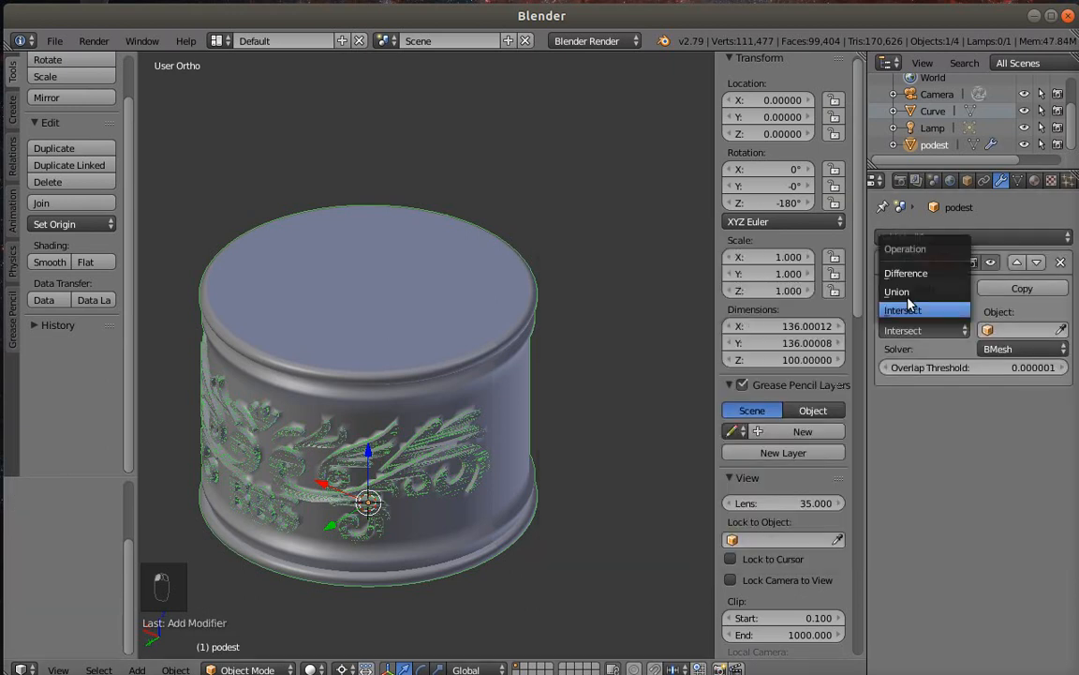
left_click(908, 292)
left_click(1002, 330)
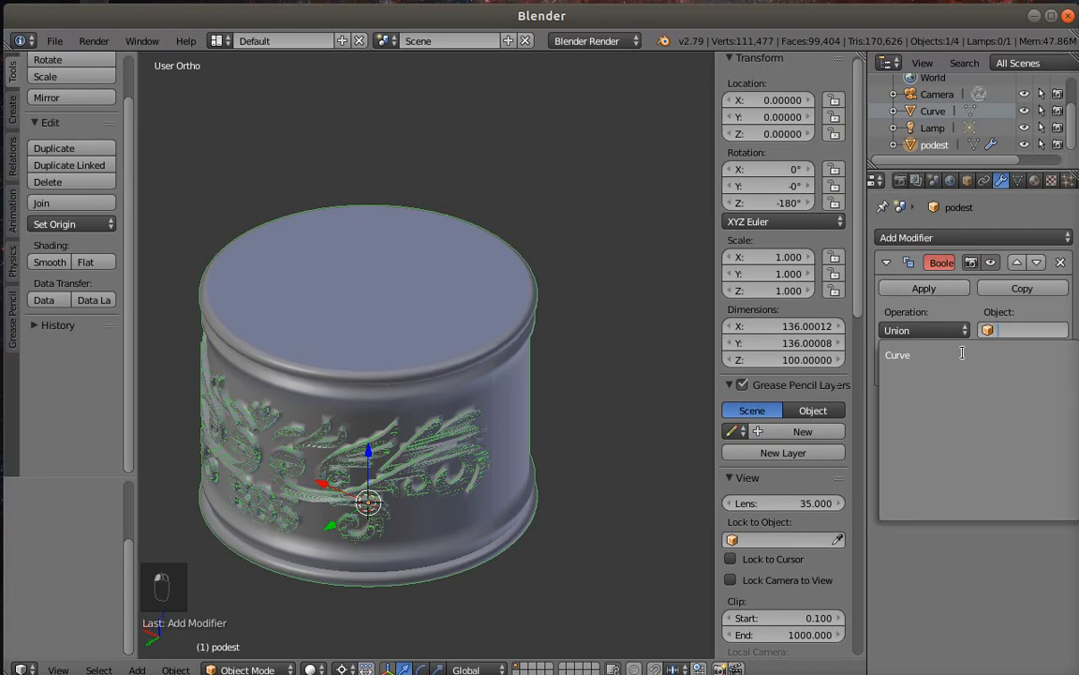